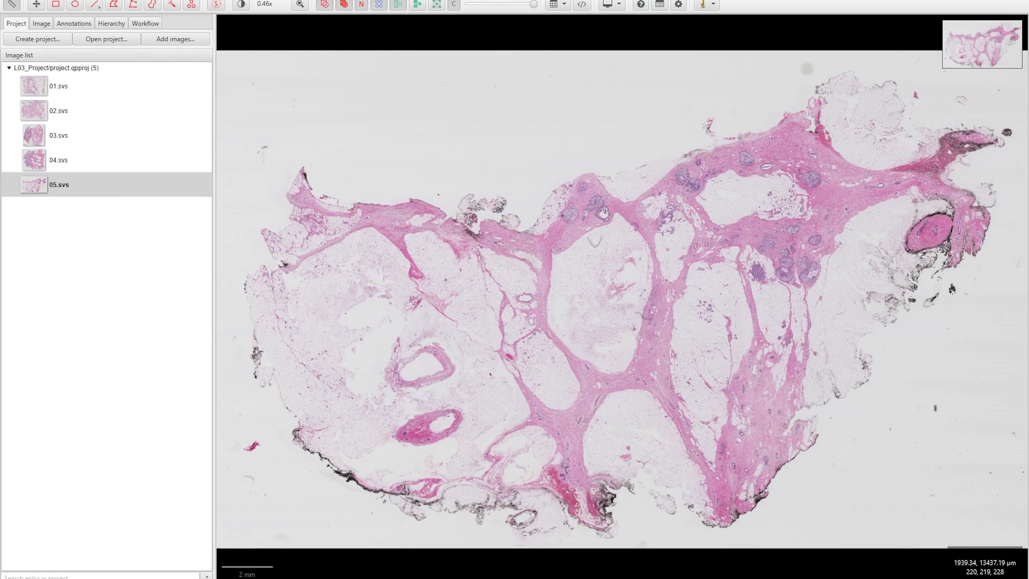
Bring up the Analyze menu's Cell detection submenu for the 05.svs slide
left_click(231, 0)
mouse_move(242, 29)
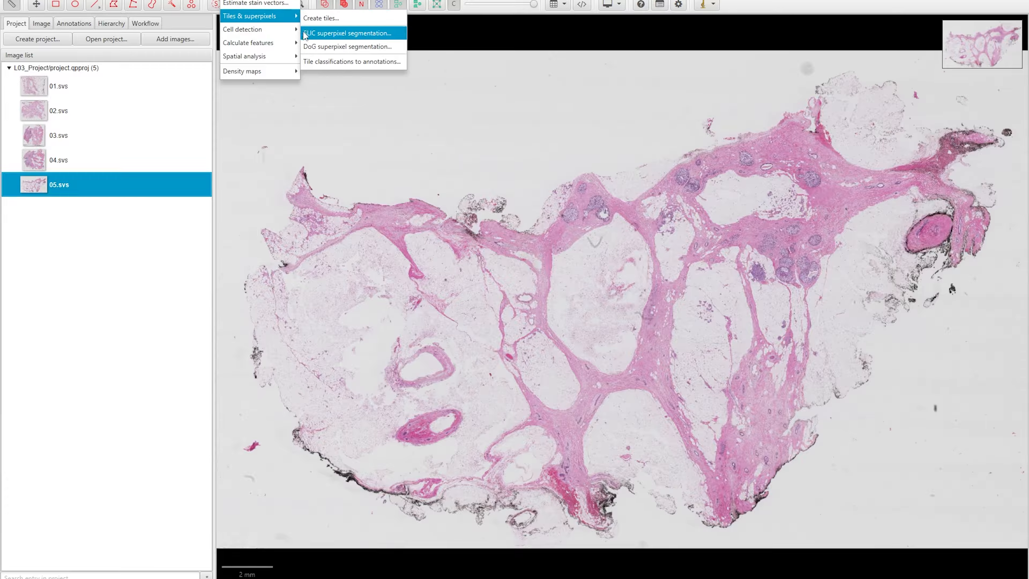
Open the Cell detection dialog and zoom the viewer to about 1.53x on the centred tissue
left_click(329, 32)
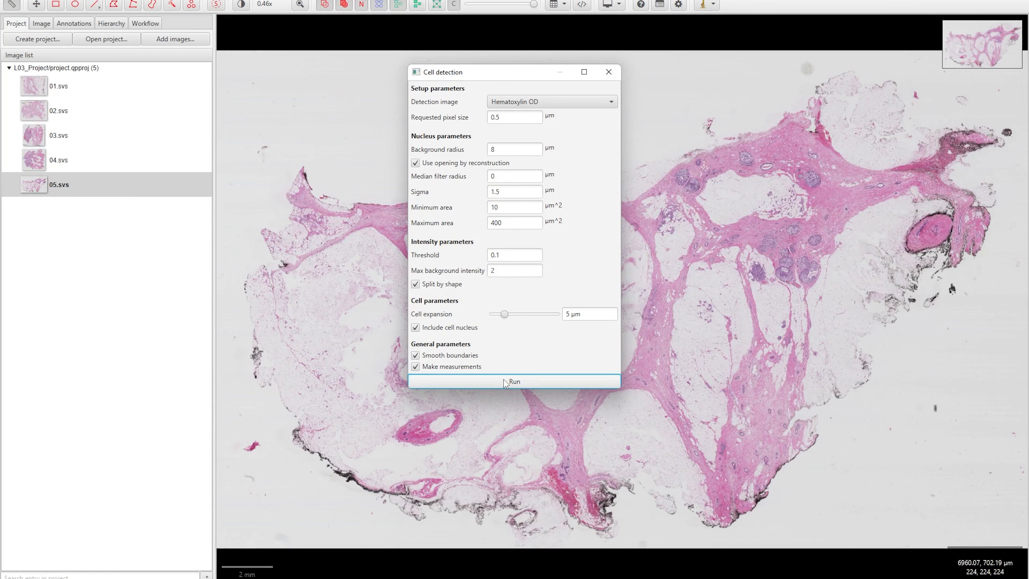
left_click_drag(819, 264, 691, 290)
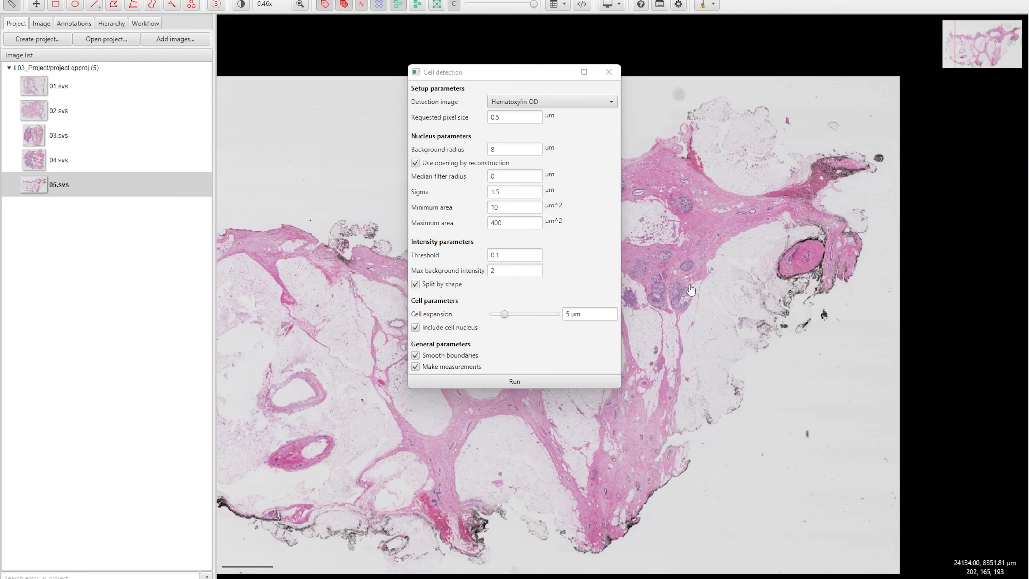
scroll(691, 290, "up", 6)
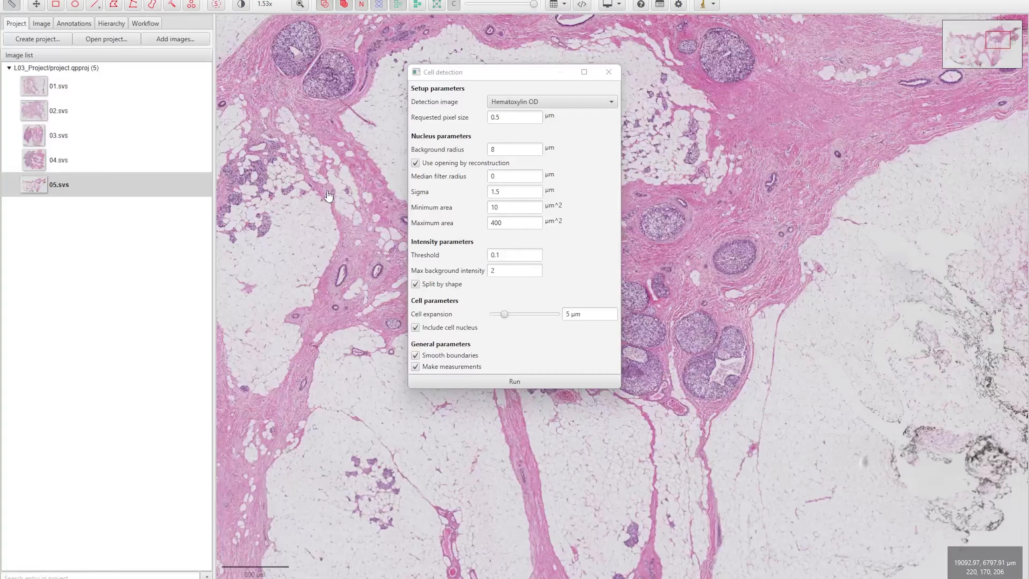
Draw a rectangular Region* annotation around the glandular tissue, with Auto set enabled
left_click(69, 24)
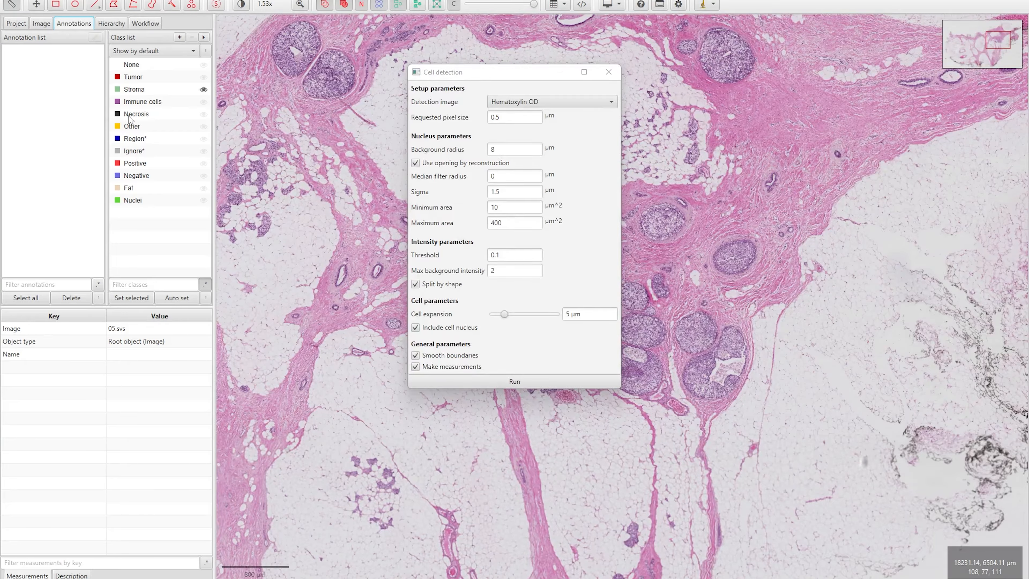
left_click(143, 140)
left_click(181, 299)
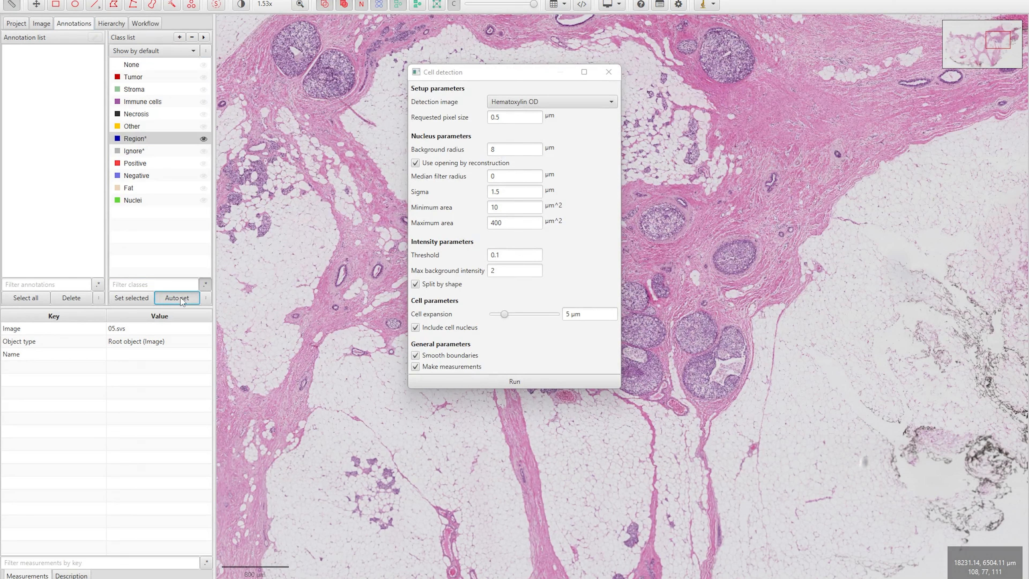
left_click_drag(811, 53, 293, 448)
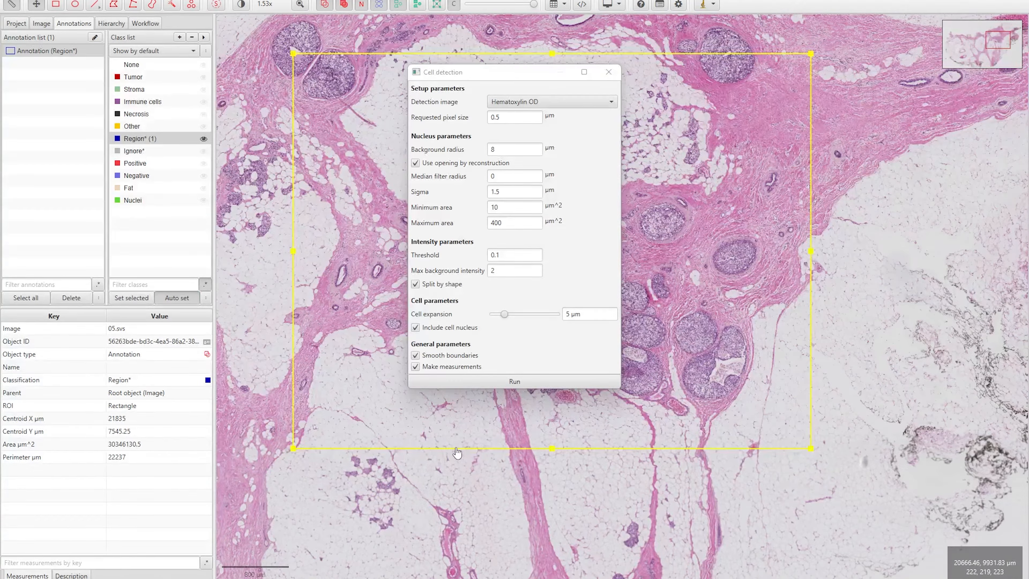
Run cell detection inside the region, producing 45253 detections
left_click(516, 382)
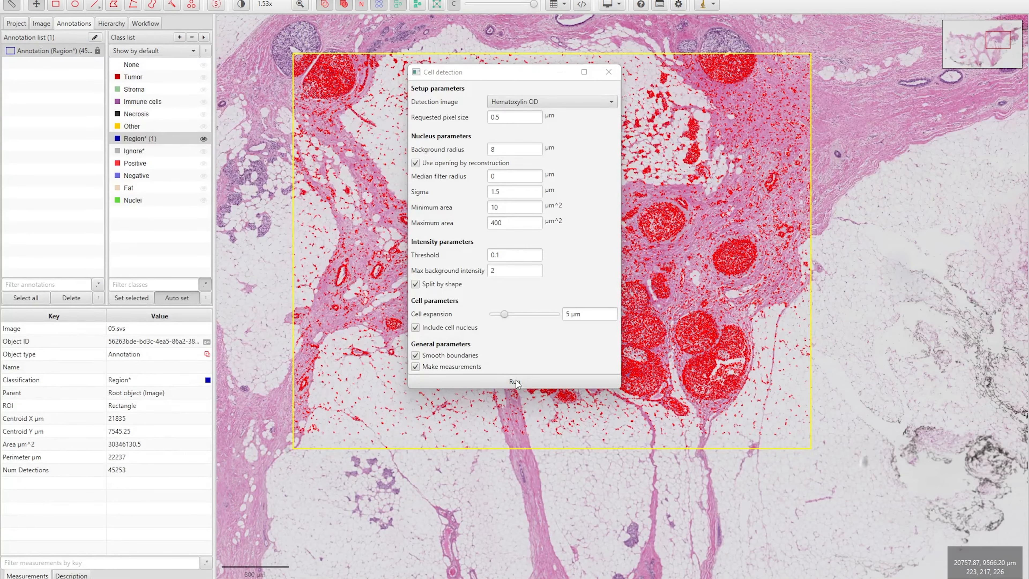
scroll(358, 255, "up", 4)
scroll(358, 255, "up", 10)
Move the Cell detection dialog right of the viewer and read the Cell expansion tooltip
left_click_drag(462, 80, 623, 64)
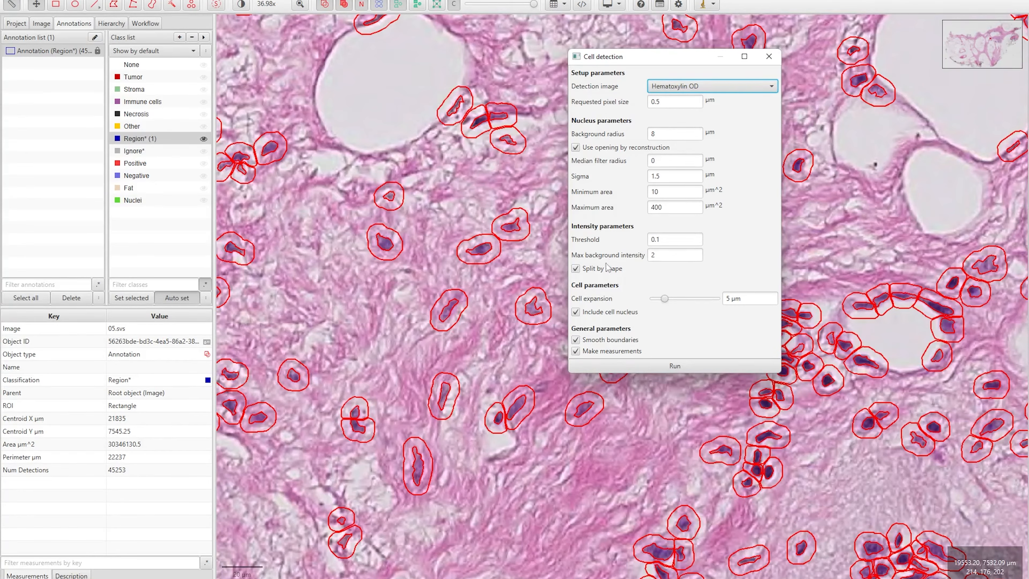
mouse_move(588, 303)
Rerun cell detection with cell expansion set to 1 µm
left_click_drag(664, 300, 653, 301)
double_click(743, 298)
type("1")
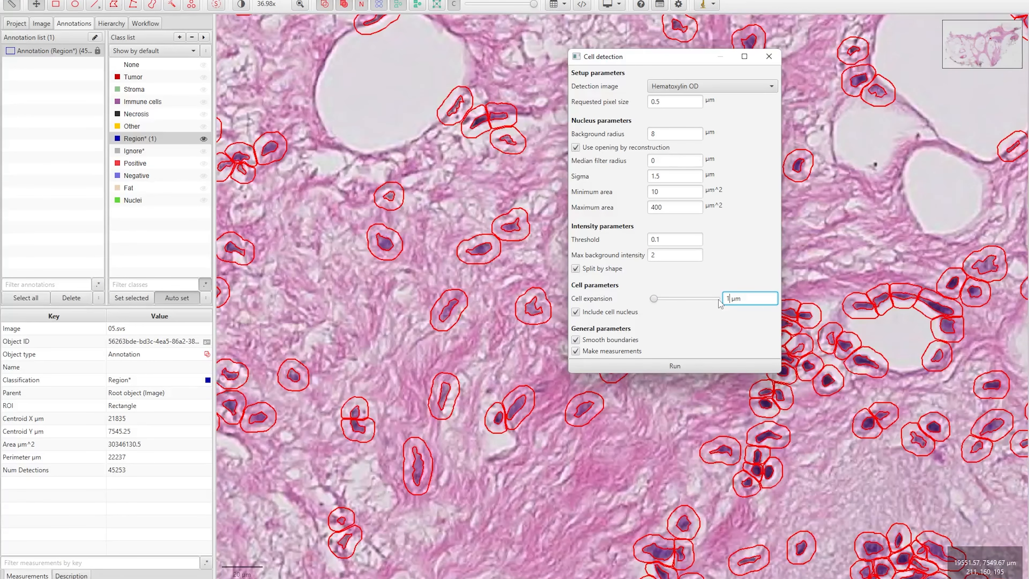
left_click(674, 367)
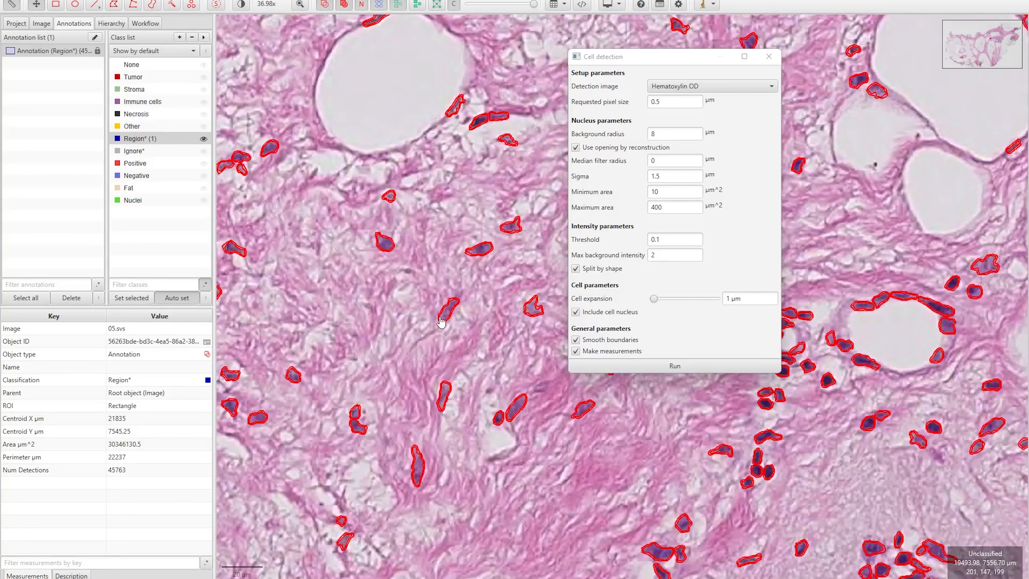
scroll(444, 324, "up", 10)
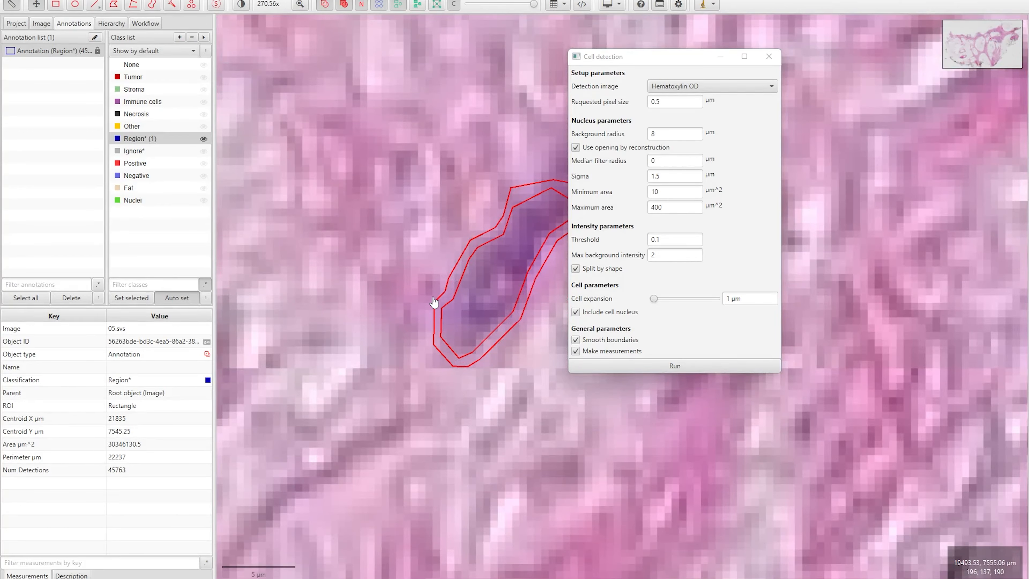
scroll(434, 302, "down", 8)
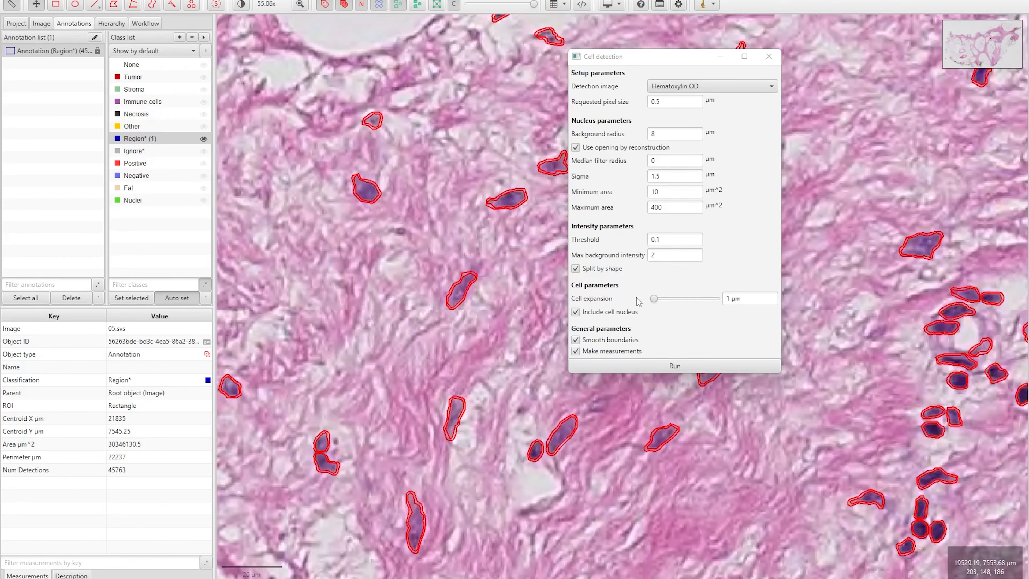
Rerun detection with 0 µm cell expansion, giving 45941 nucleus-only detections
left_click(651, 299)
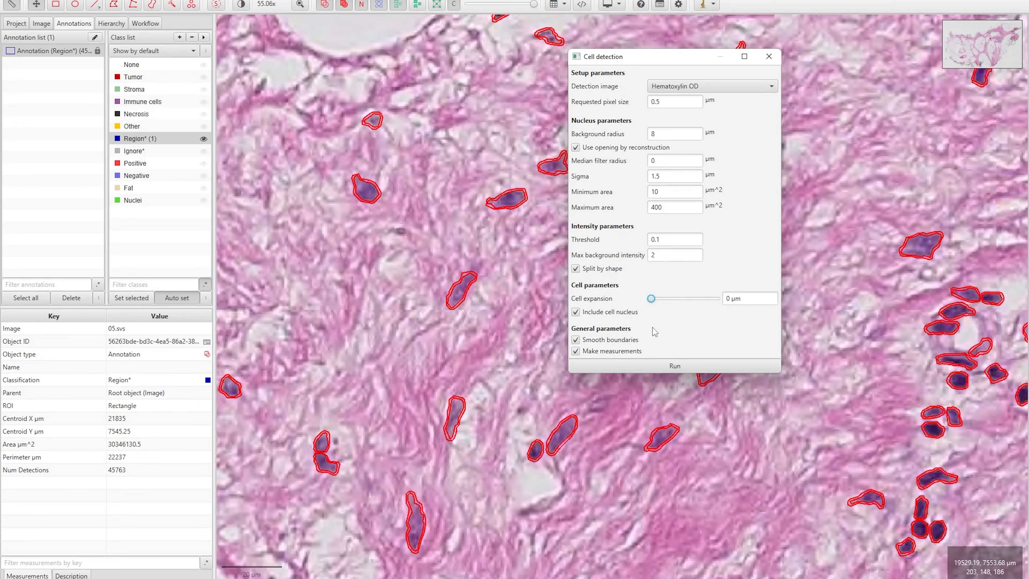
left_click(675, 365)
scroll(364, 294, "up", 8)
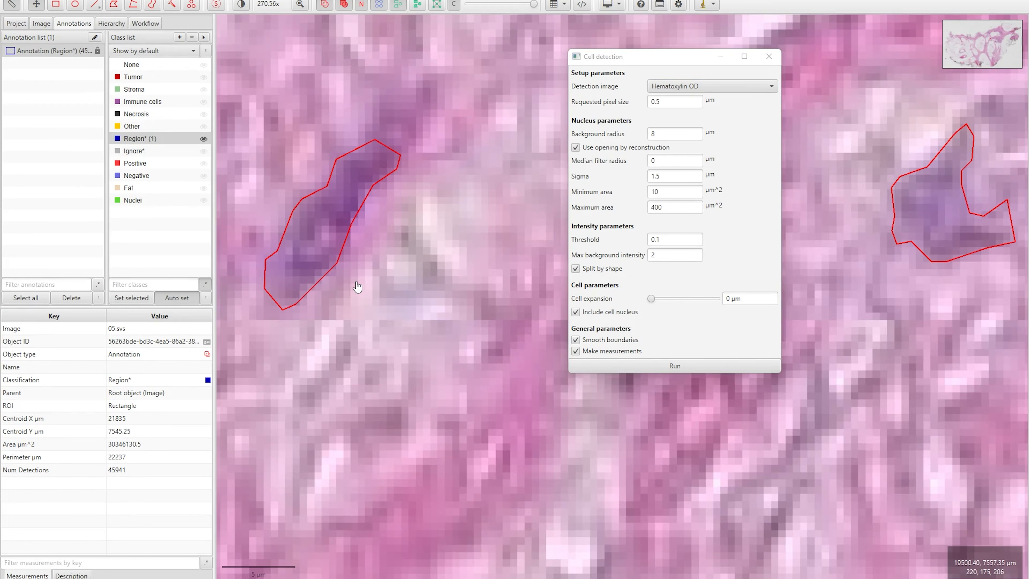
scroll(358, 287, "down", 4)
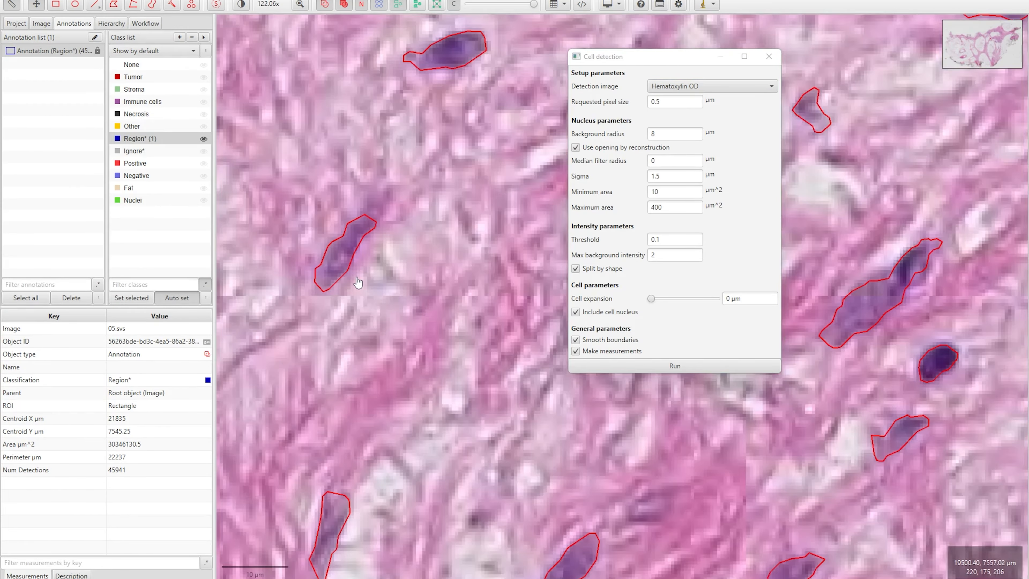
left_click_drag(357, 283, 486, 358)
scroll(484, 358, "down", 2)
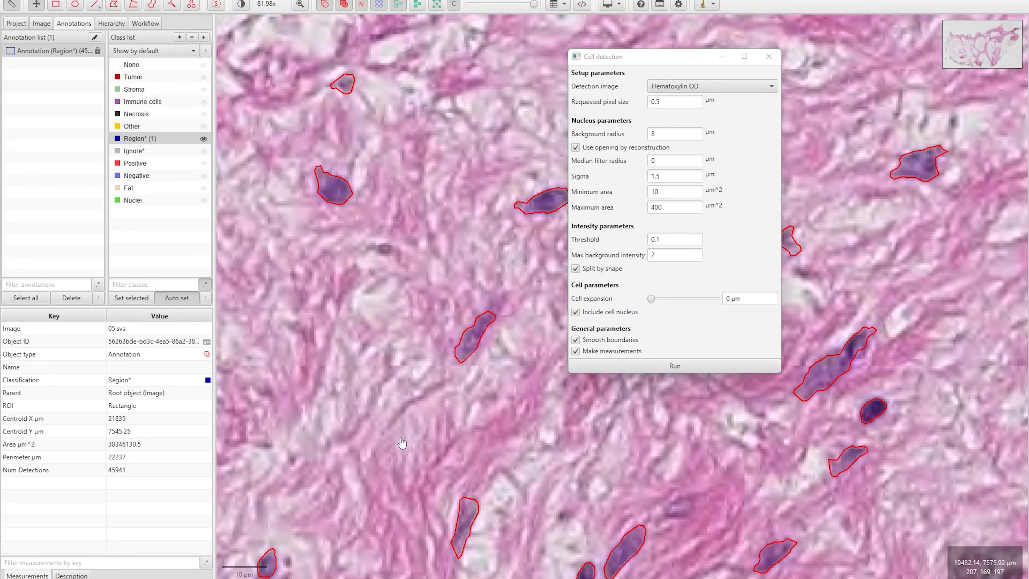
scroll(405, 438, "up", 2)
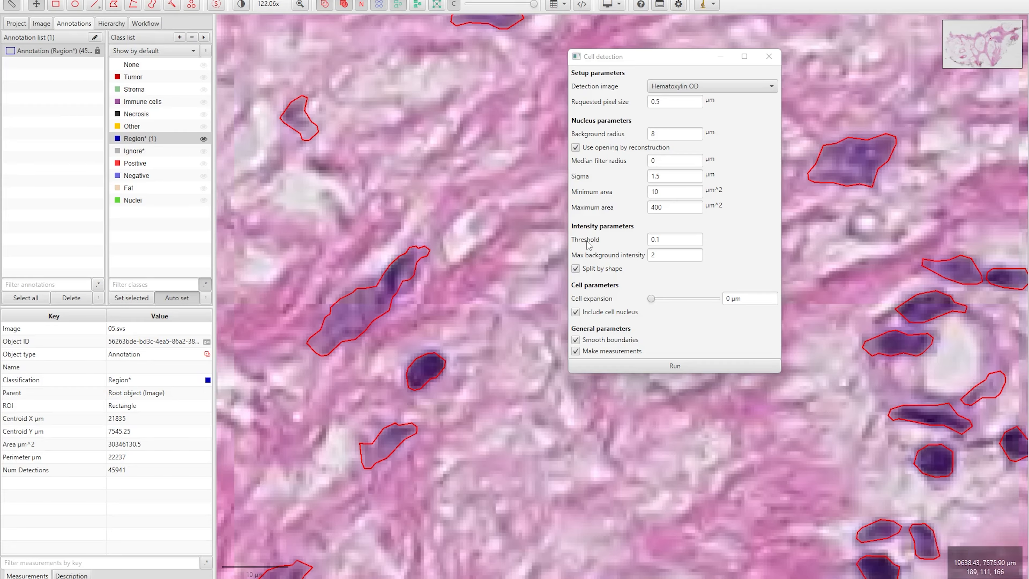
mouse_move(587, 245)
Rerun detection with intensity threshold 0.5, leaving only 539 nuclei
left_click(649, 239)
double_click(648, 240)
type("0.5")
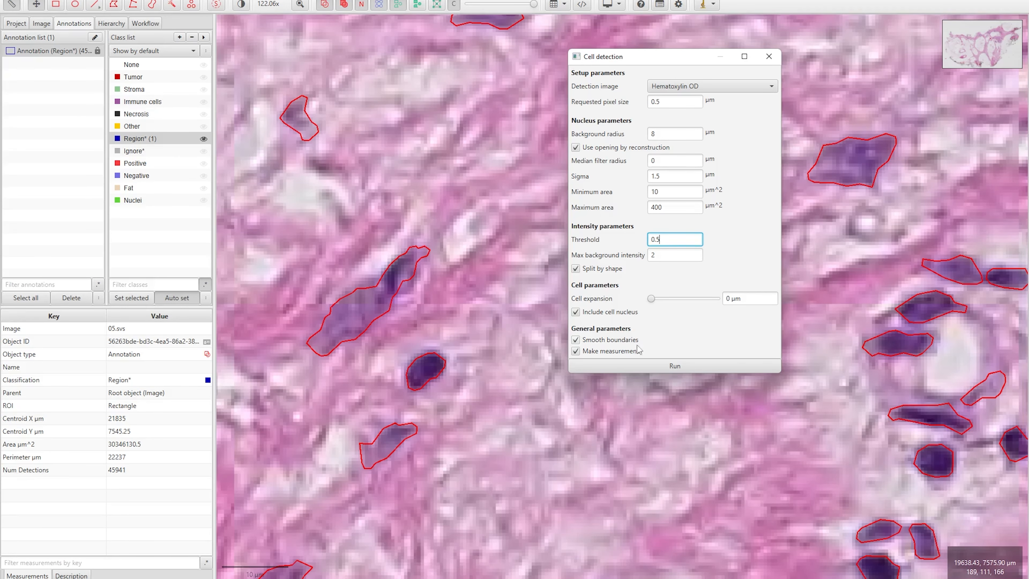
scroll(517, 336, "down", 5)
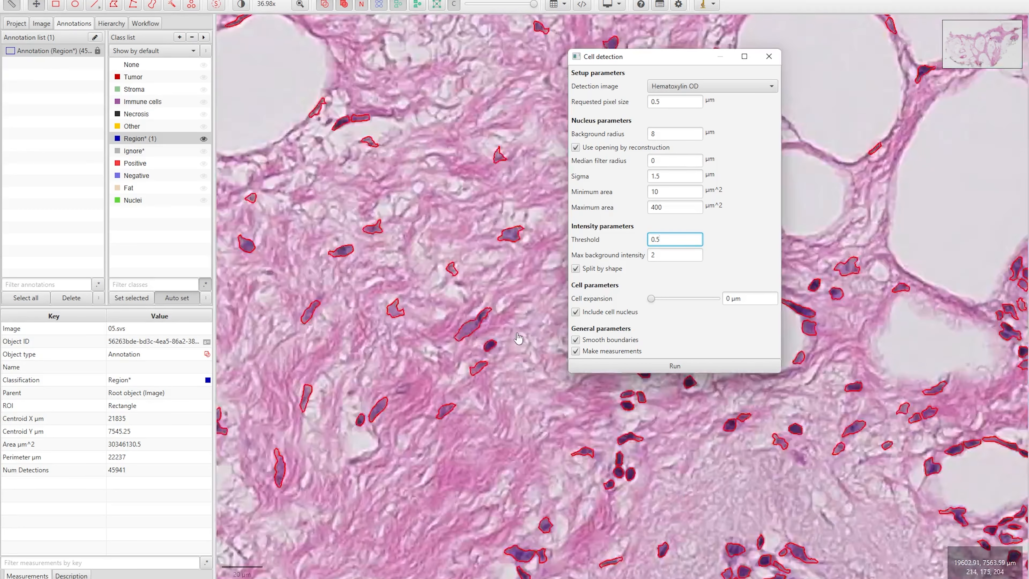
left_click_drag(651, 63, 323, 193)
left_click(346, 492)
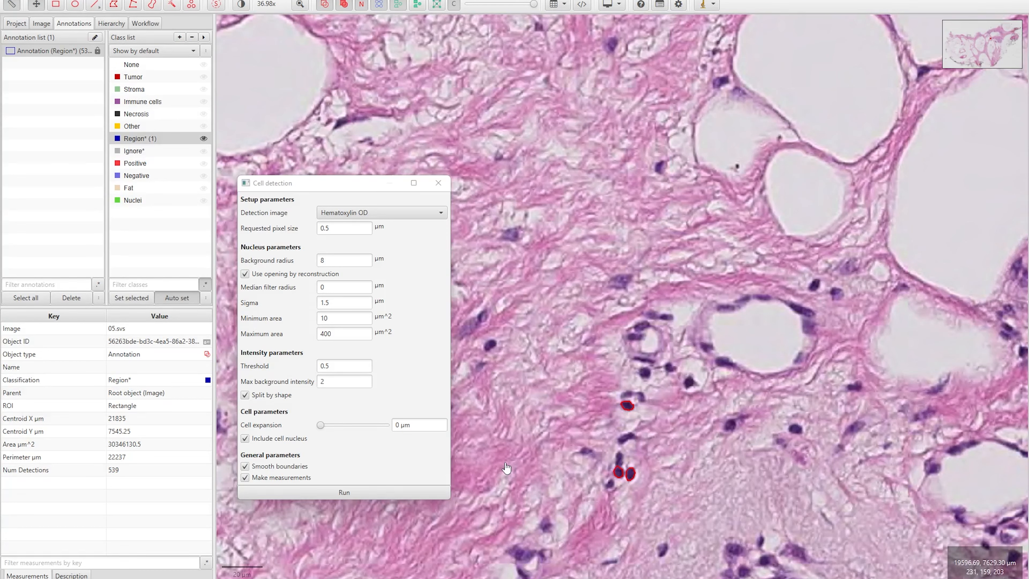
Rerun detection with threshold 0.25 and nucleus area 50–100 µm², giving 2533 detections
double_click(326, 366)
type("25")
left_click(388, 361)
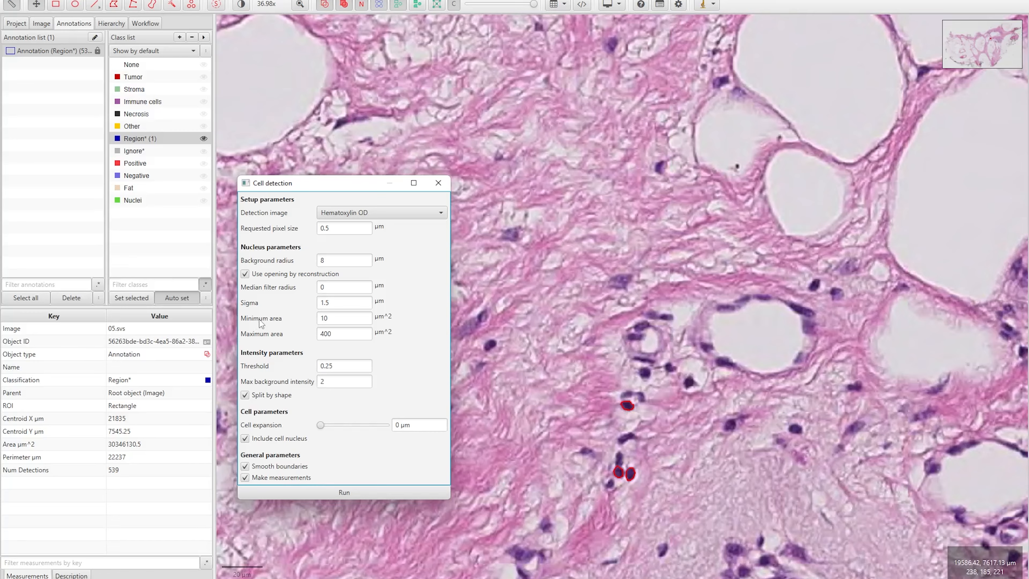
mouse_move(260, 322)
mouse_move(259, 341)
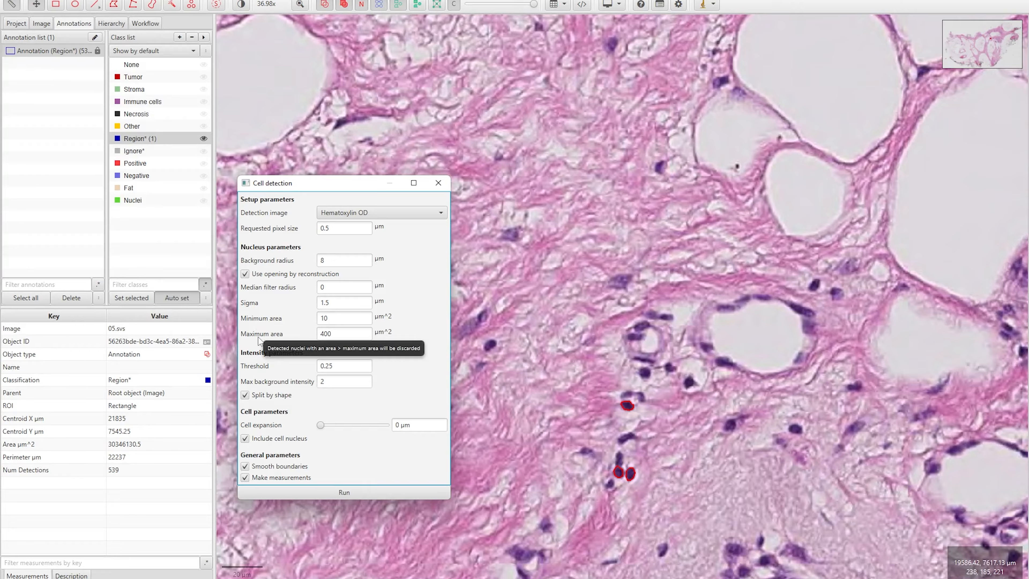
double_click(322, 318)
mouse_move(310, 322)
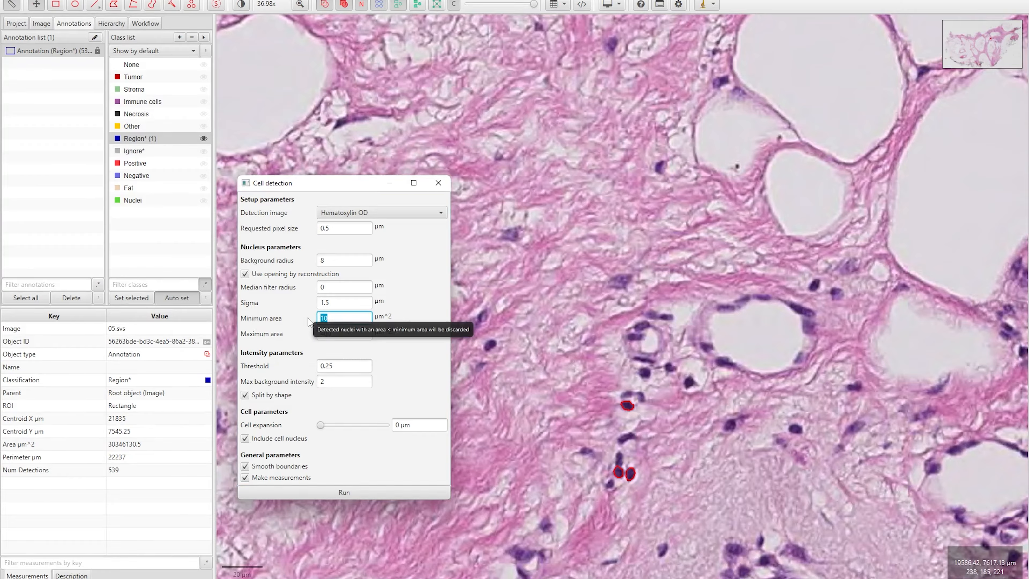
type("50")
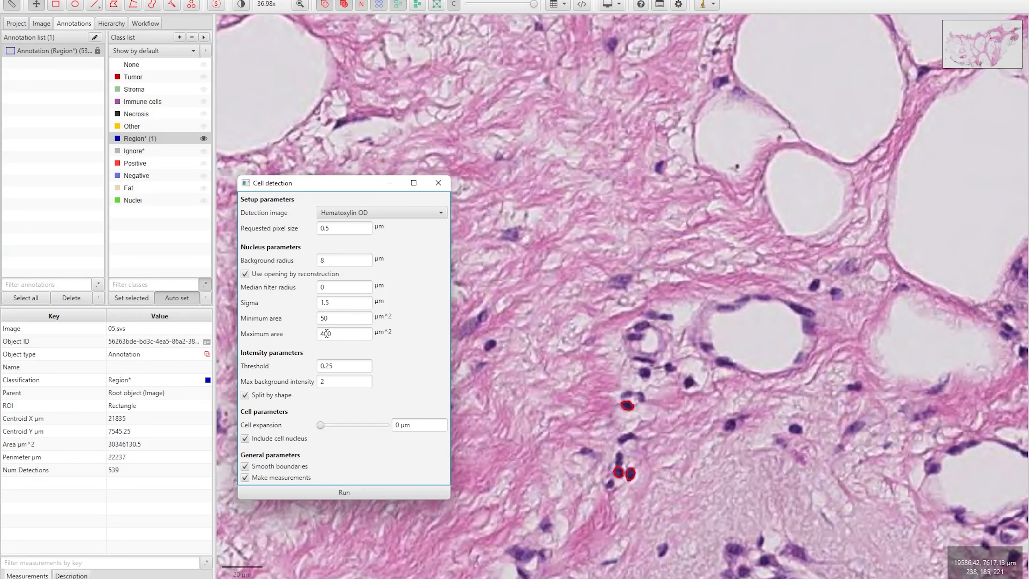
double_click(335, 334)
type("100")
left_click(346, 490)
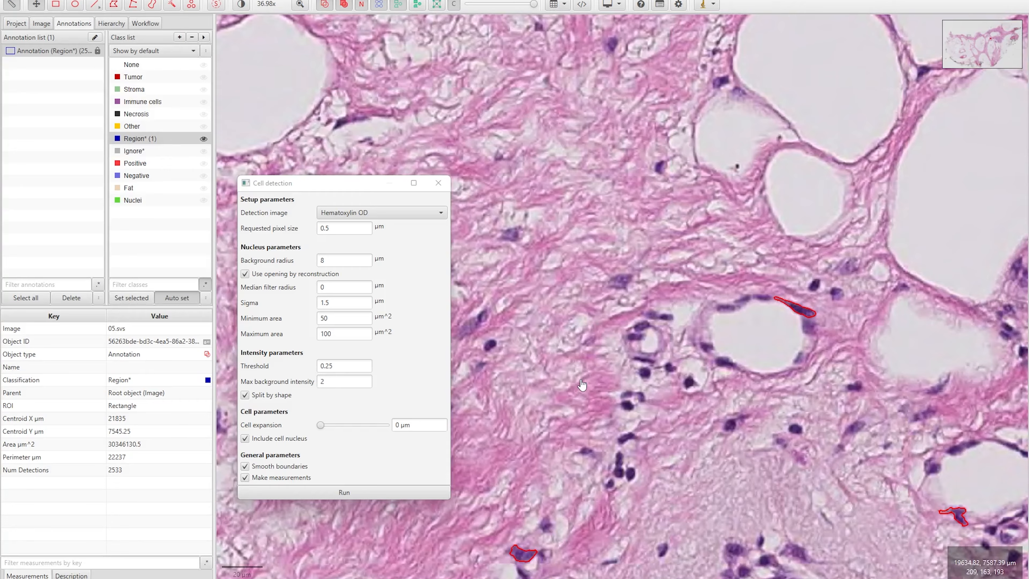
scroll(583, 384, "down", 3)
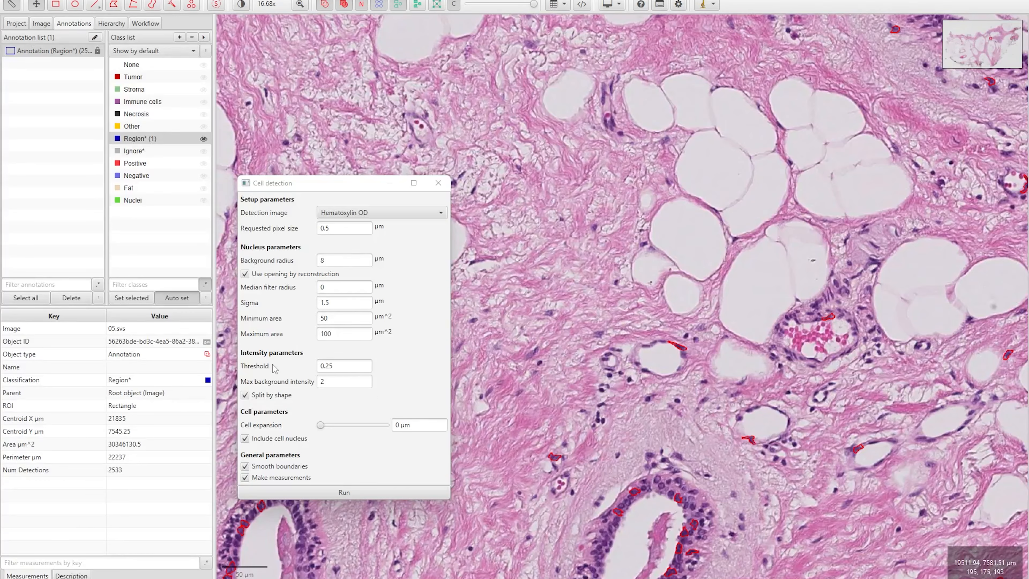
Rerun detection with nucleus area 10–250 µm², then view the 22681 objects in the Hierarchy
double_click(323, 318)
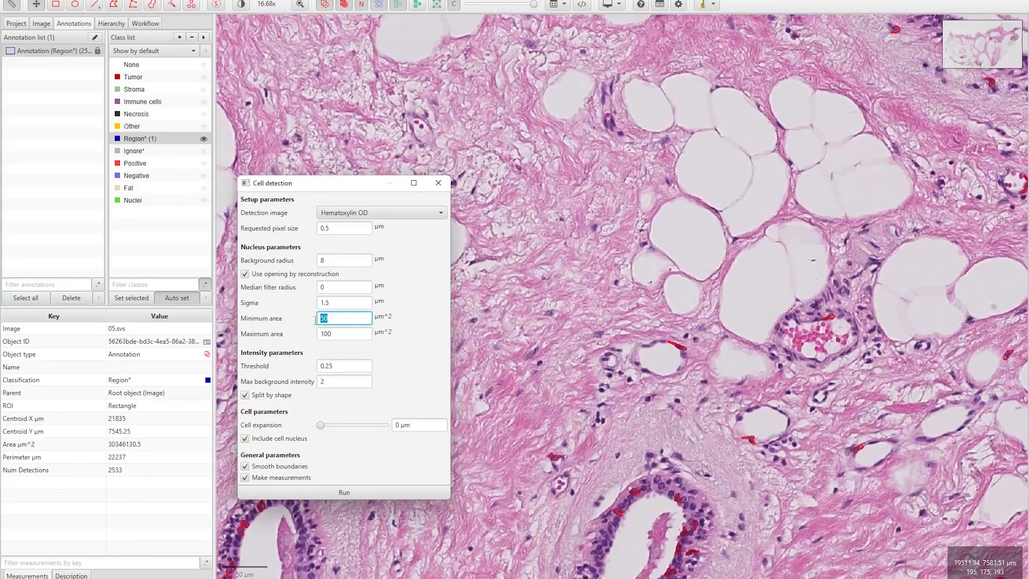
type("10")
key("Tab")
type("250")
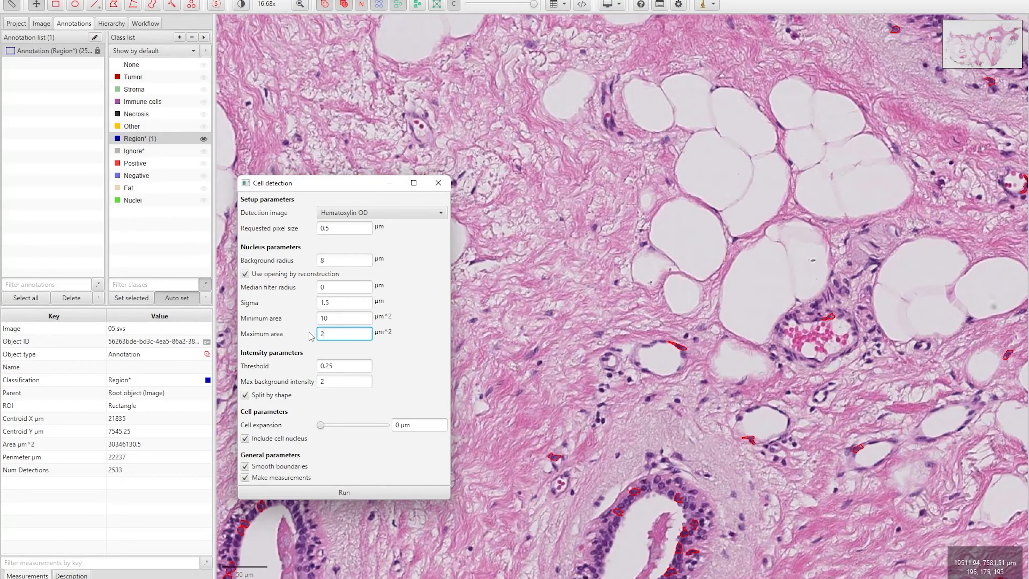
left_click(352, 491)
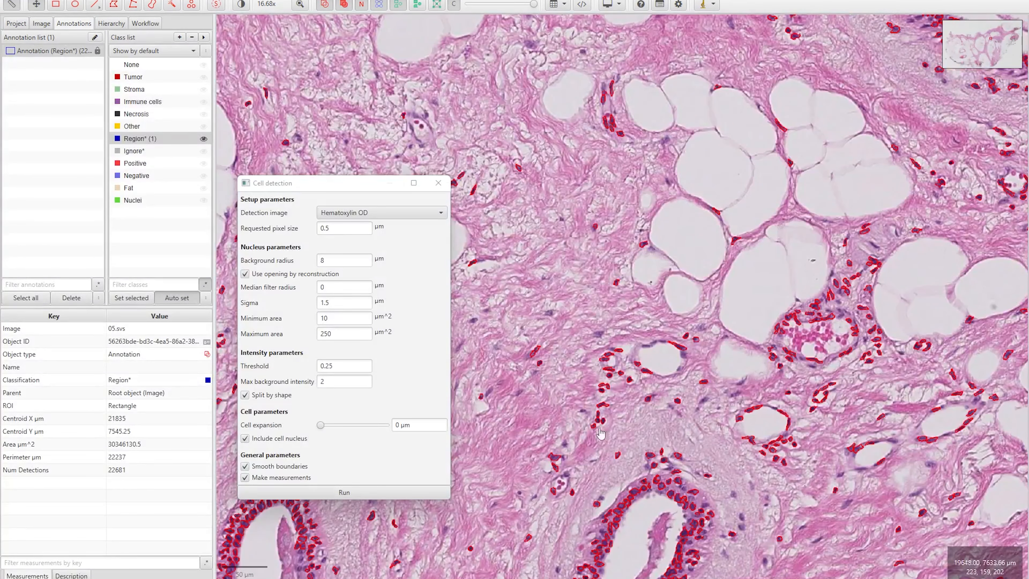
scroll(640, 437, "up", 10)
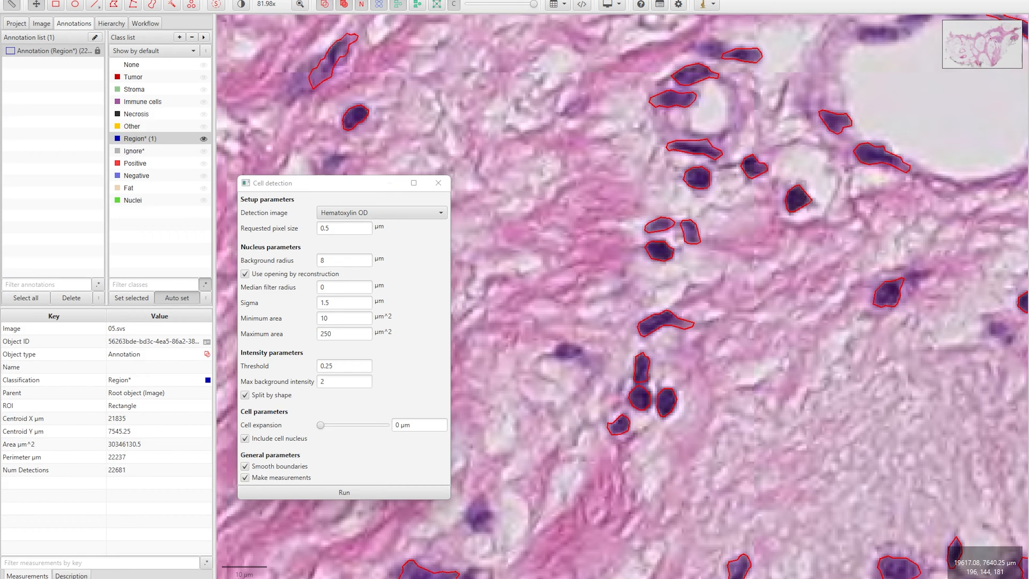
left_click(113, 23)
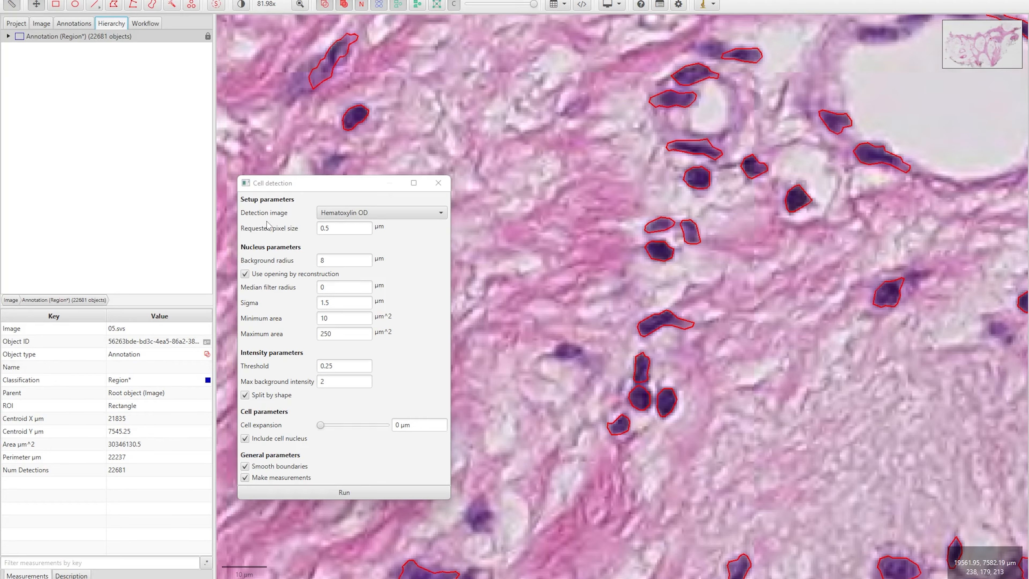
Close the Cell detection dialog and show the Workflow command history
left_click_drag(316, 187, 322, 133)
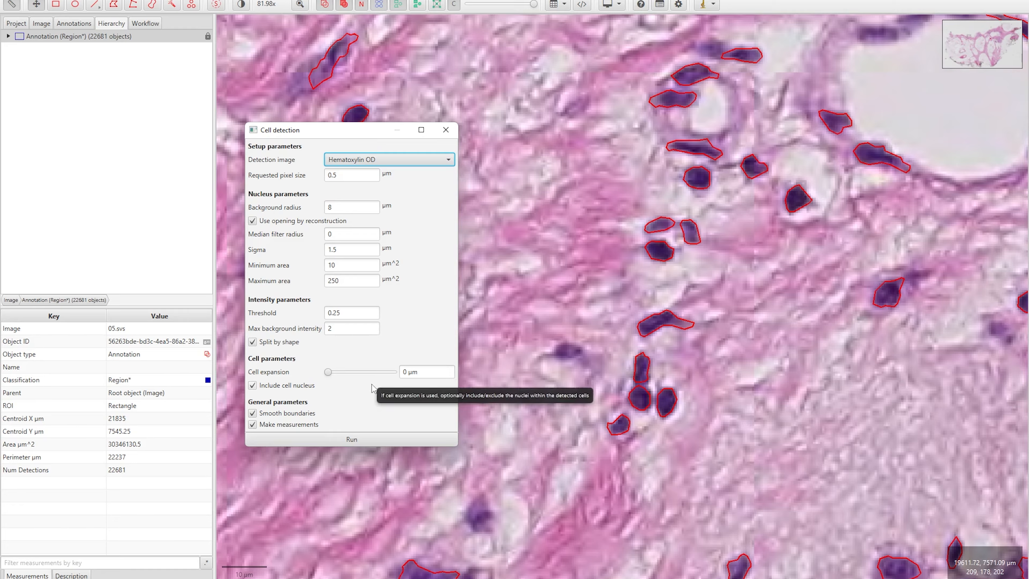
left_click(446, 130)
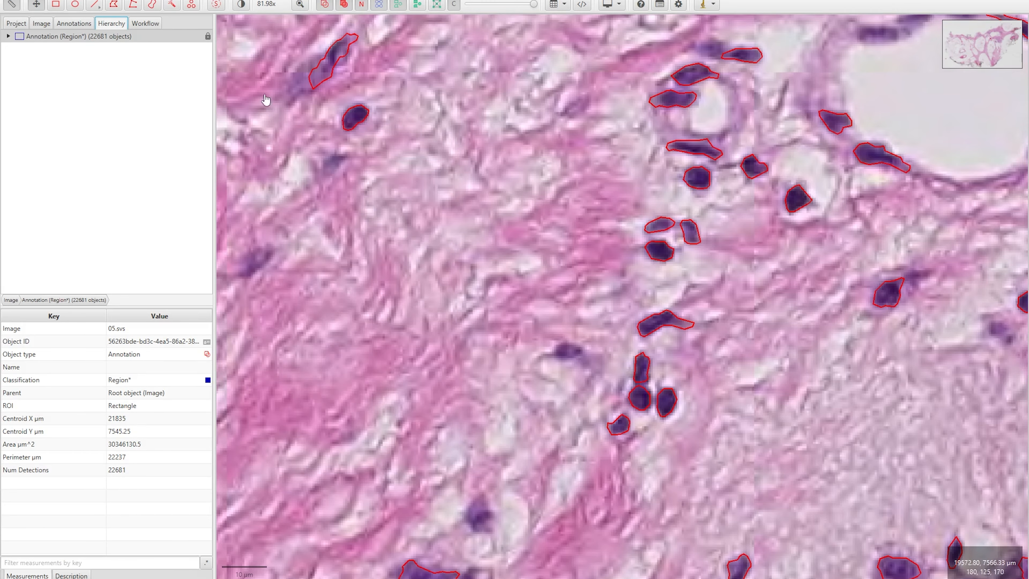
left_click(149, 26)
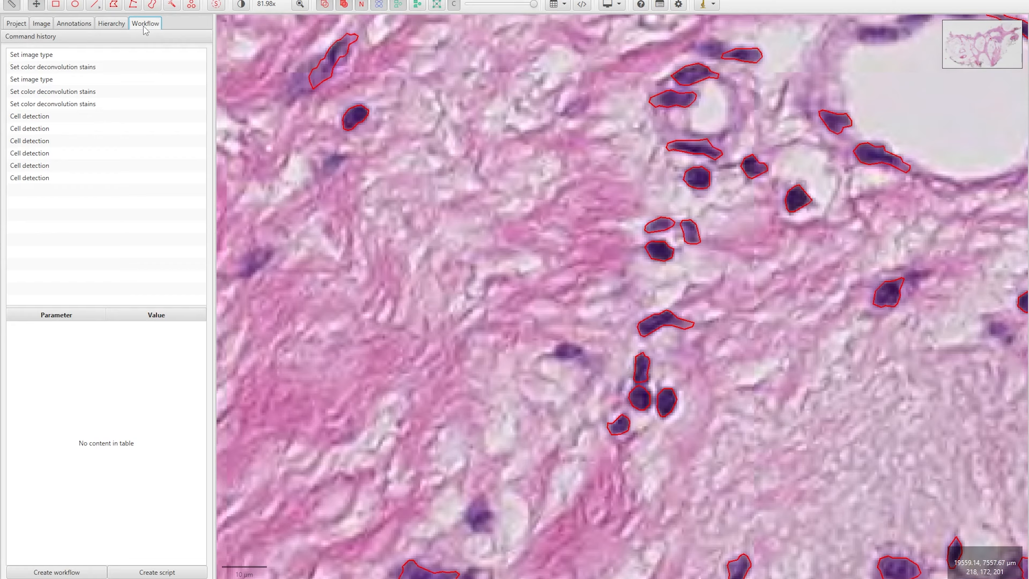
Create a script from the workflow containing only the last Cell detection runPlugin line
left_click(42, 184)
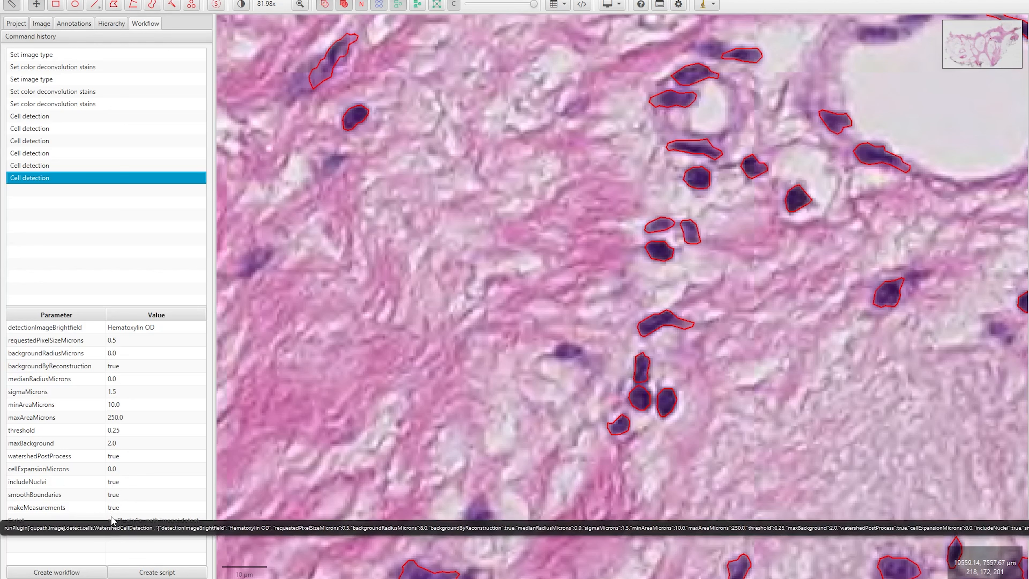
left_click(149, 574)
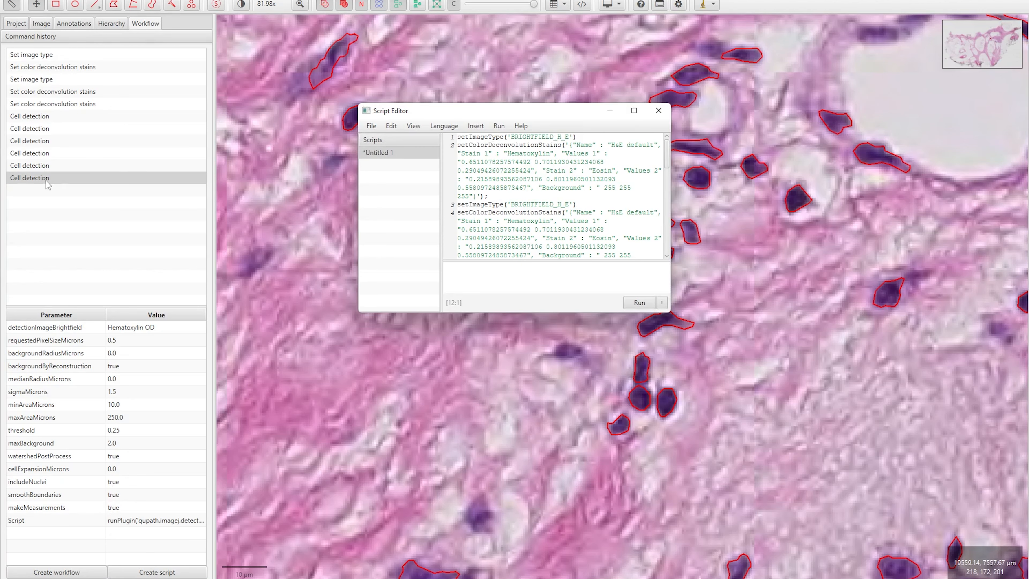
scroll(611, 207, "down", 10)
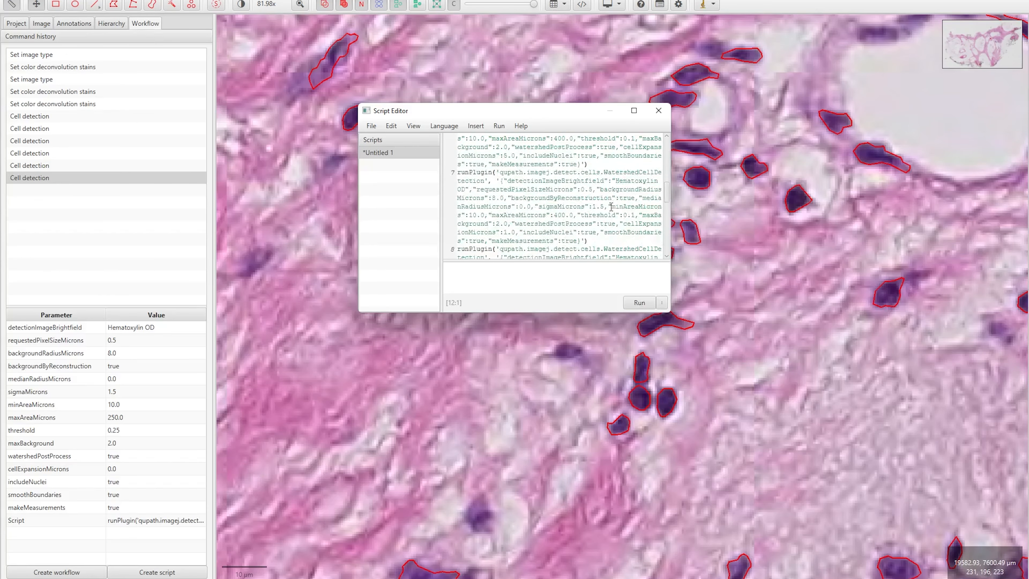
scroll(611, 208, "down", 5)
left_click_drag(593, 246, 458, 179)
key("ctrl+c")
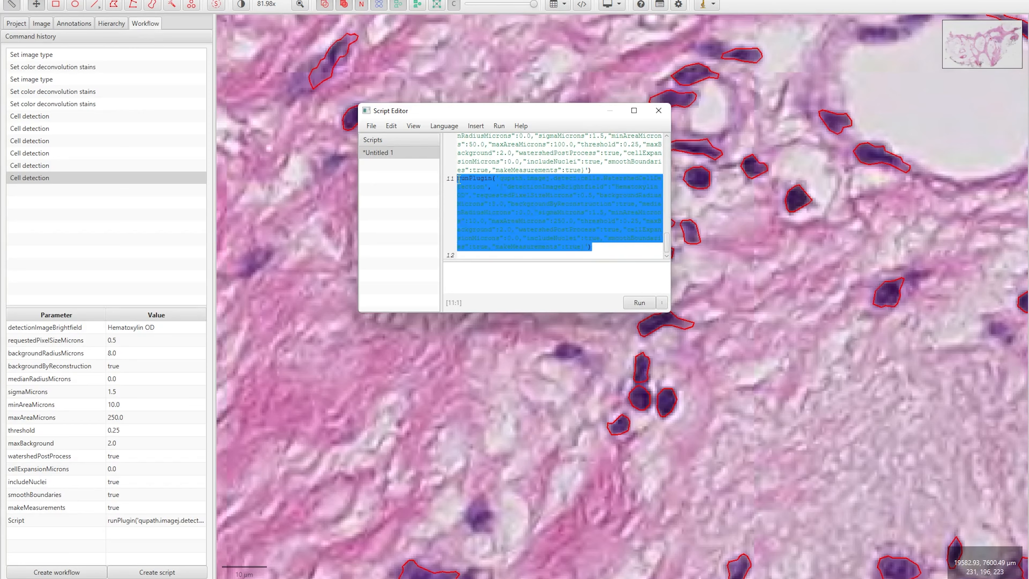
left_click(523, 234)
key("ctrl+a")
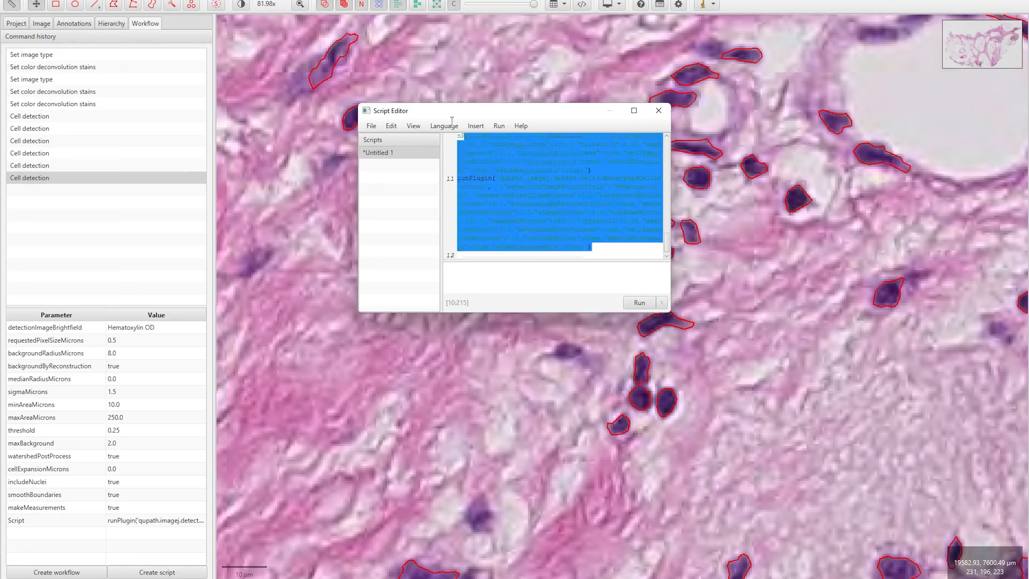
key("Delete")
key("ctrl+v")
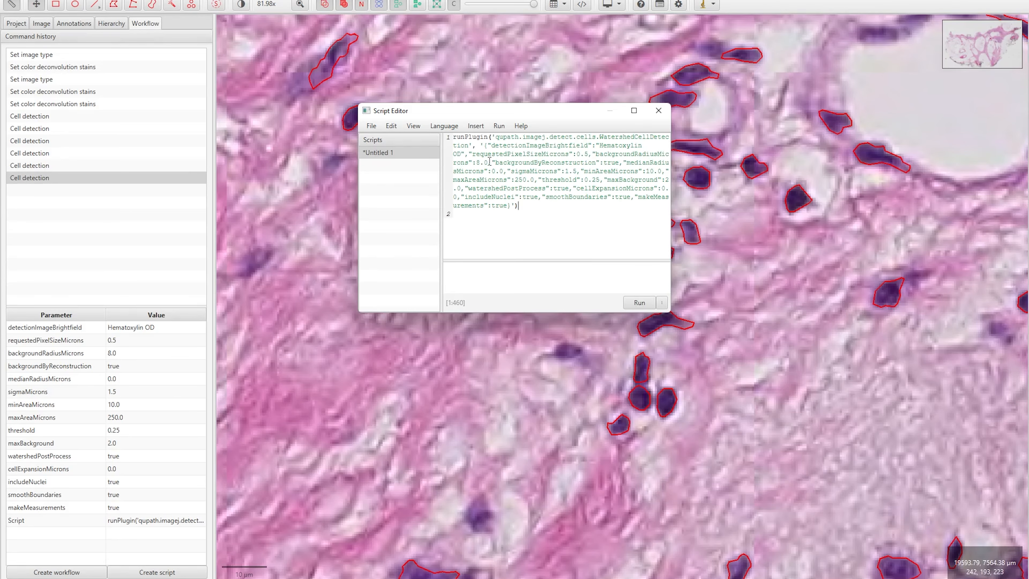
left_click_drag(478, 112, 490, 112)
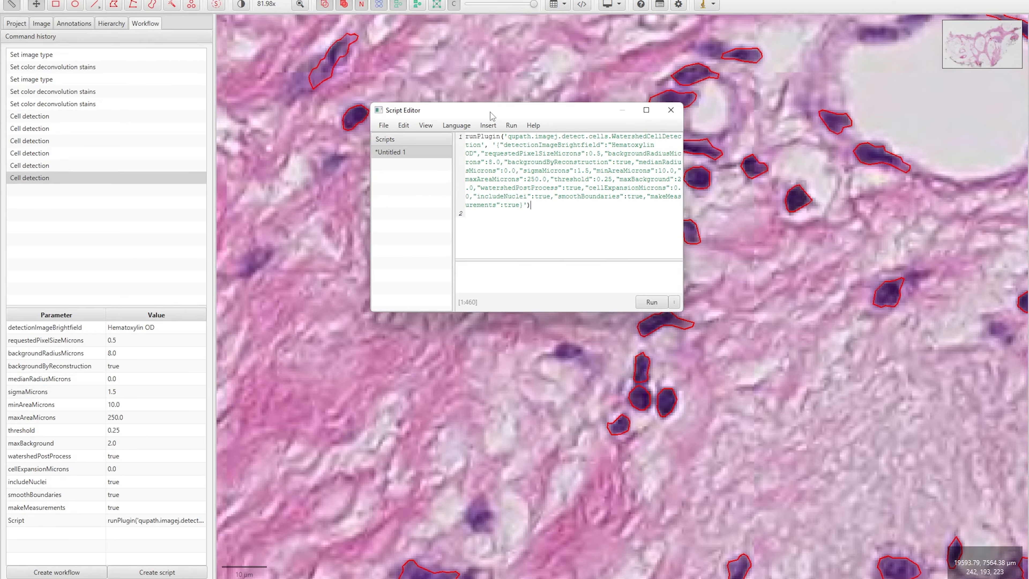
Save the script as CellDetection.groovy and close the script editor
key("ctrl+s")
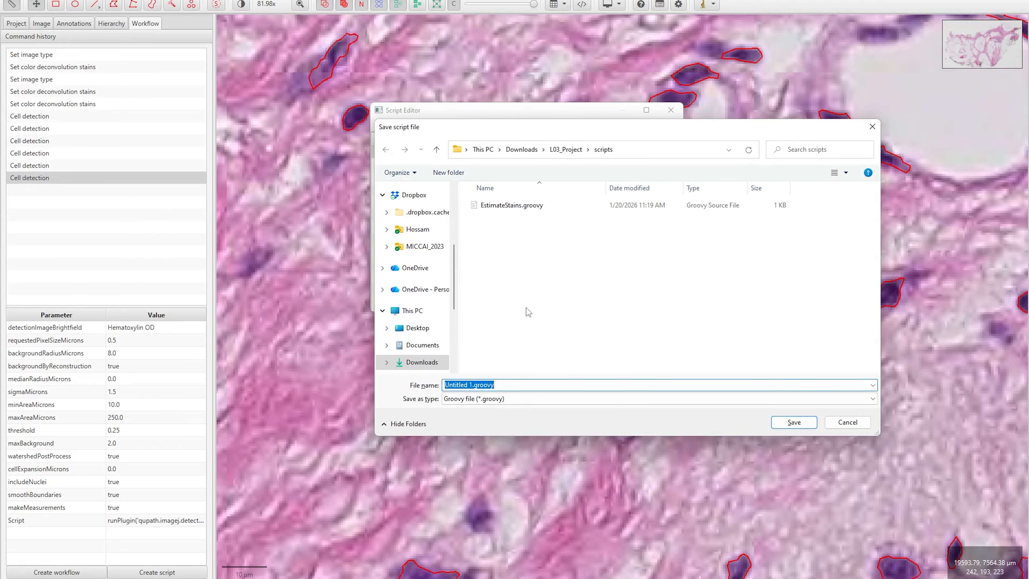
type("CellDetection")
key("Return")
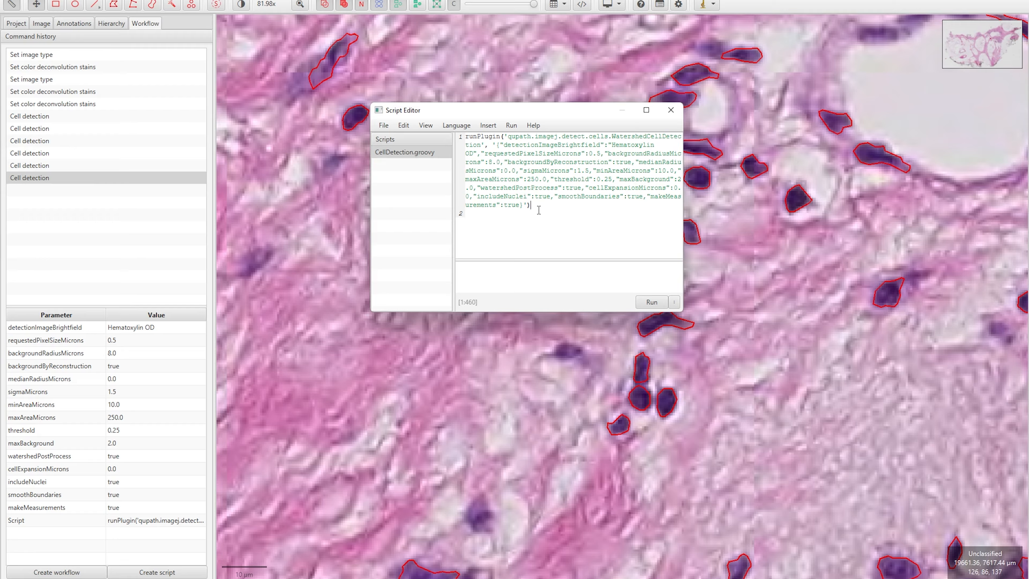
left_click(671, 110)
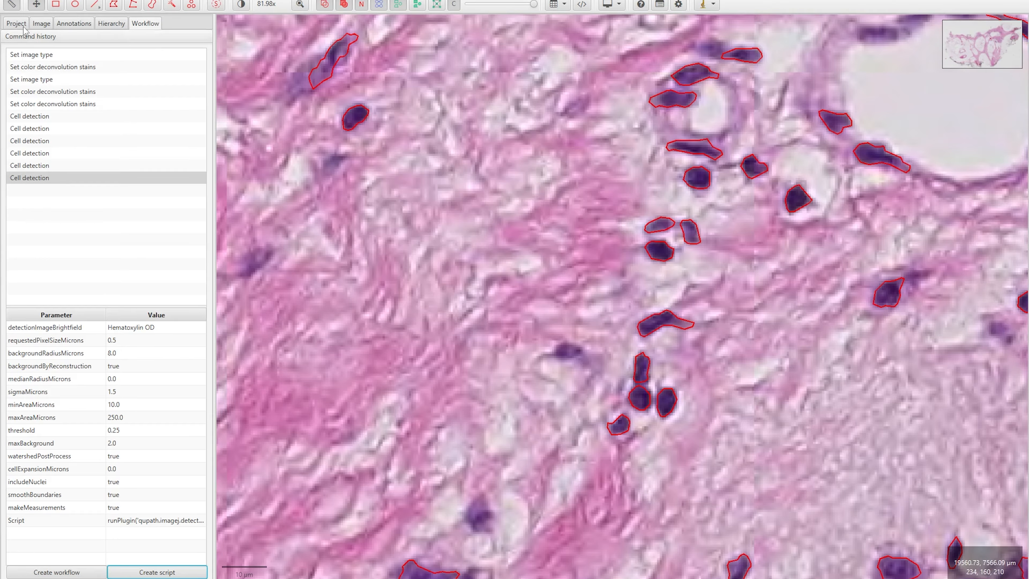
Open 04.svs, saving changes to 05.svs, and draw a rectangle around the duct
left_click(17, 23)
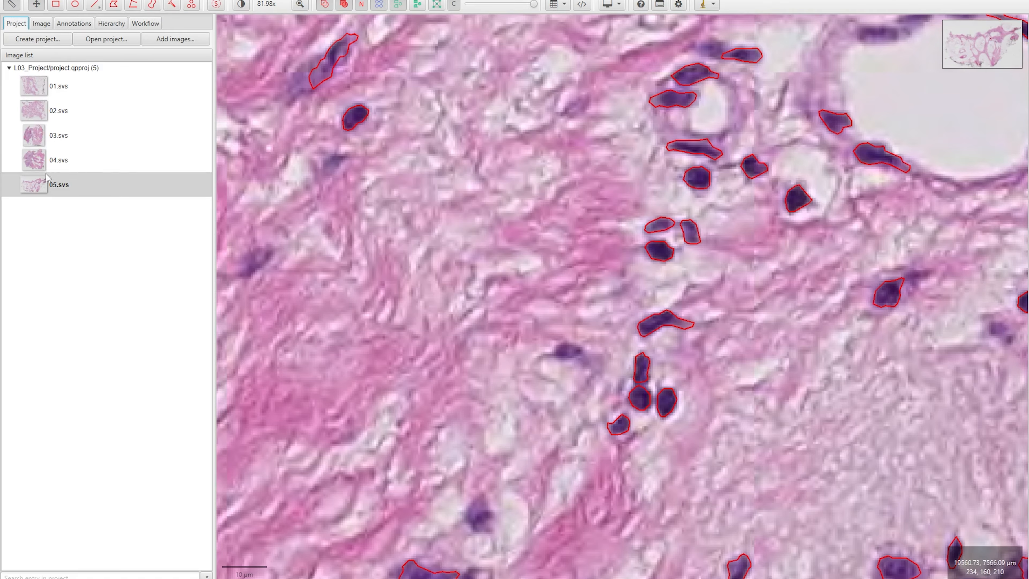
double_click(40, 168)
left_click(498, 300)
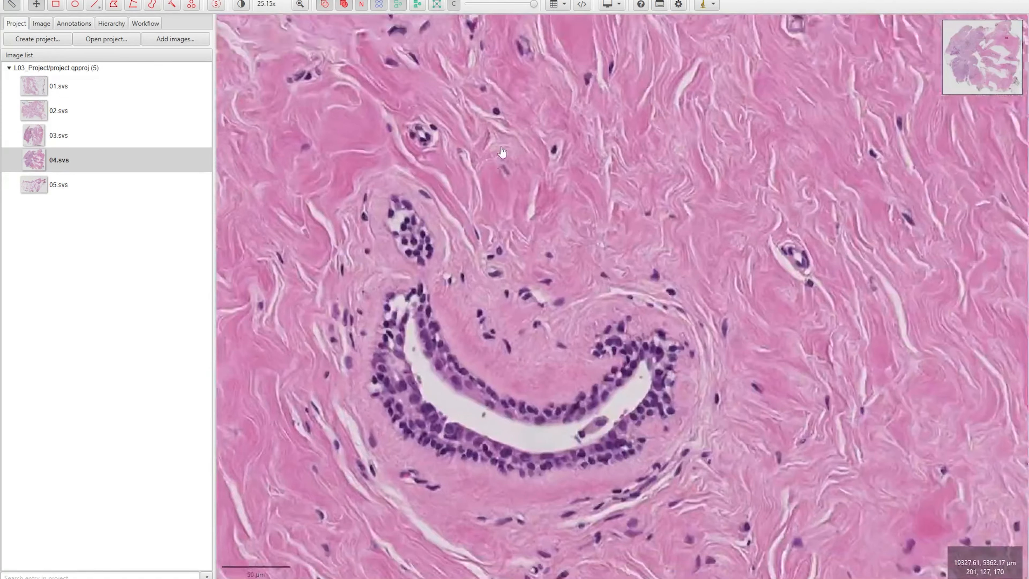
left_click_drag(503, 152, 501, 136)
left_click(63, 6)
mouse_move(253, 90)
left_mouse_down()
mouse_move(738, 464)
mouse_move(873, 520)
left_mouse_up()
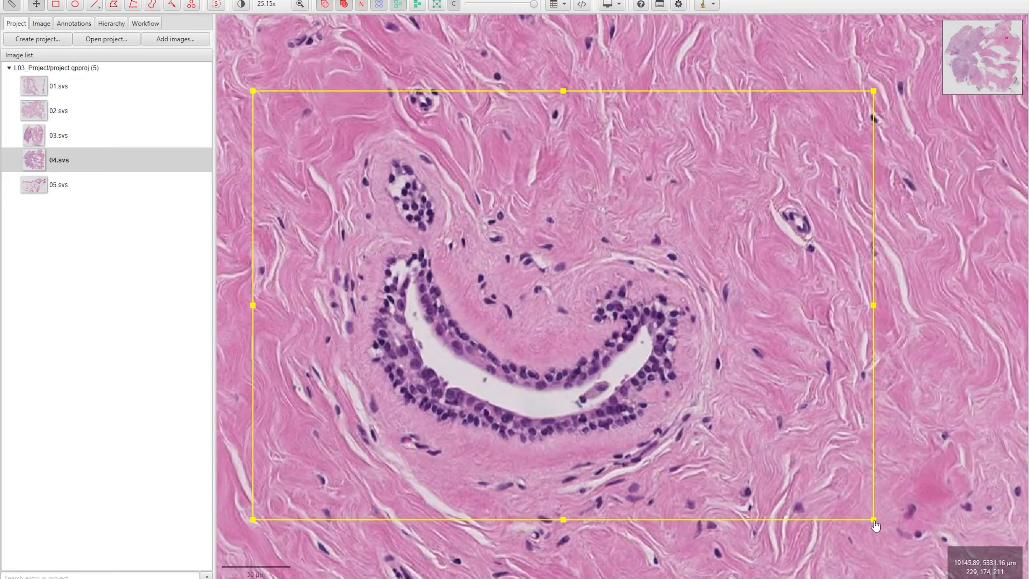
Run the saved CellDetection.groovy script on the region, outlining 159 nuclei
left_click(201, 1)
left_click(211, 4)
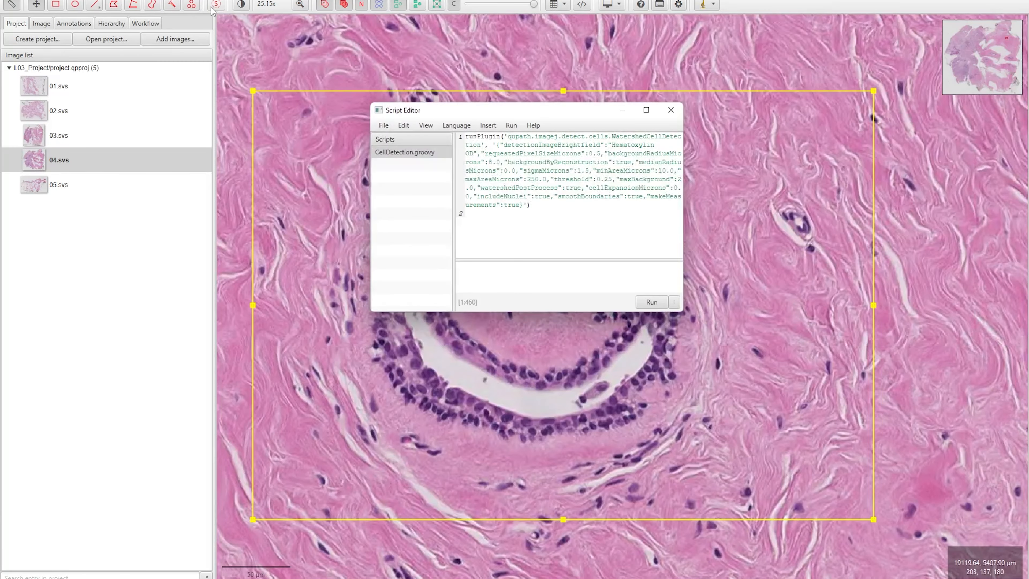
left_click(386, 155)
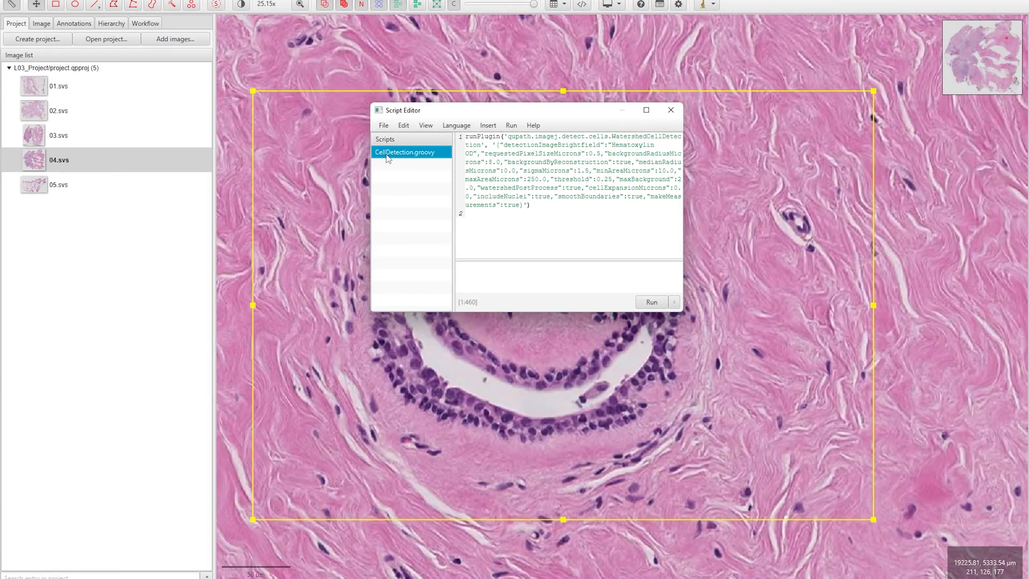
left_click_drag(535, 116, 283, 240)
left_click(409, 425)
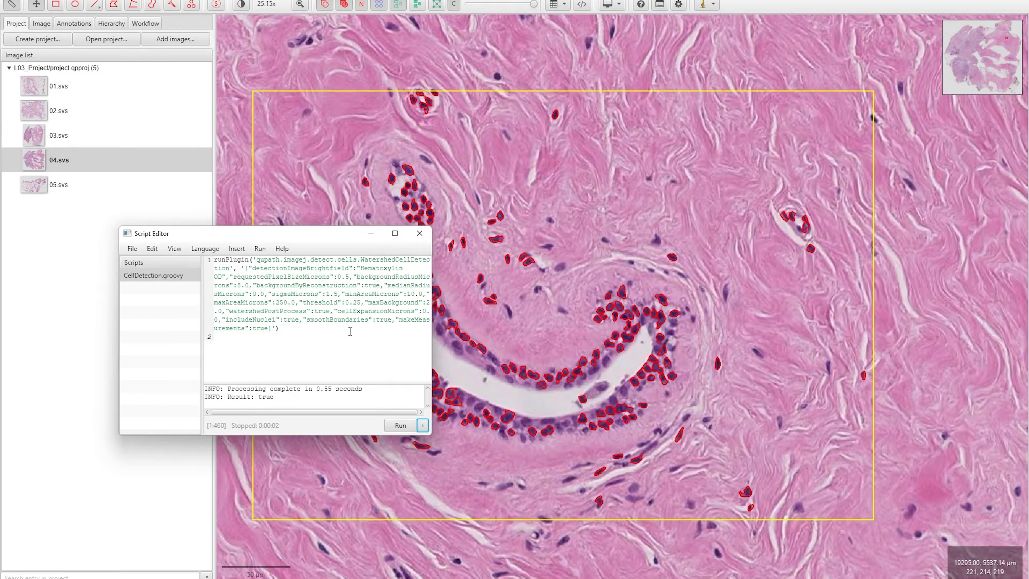
scroll(527, 394, "up", 2)
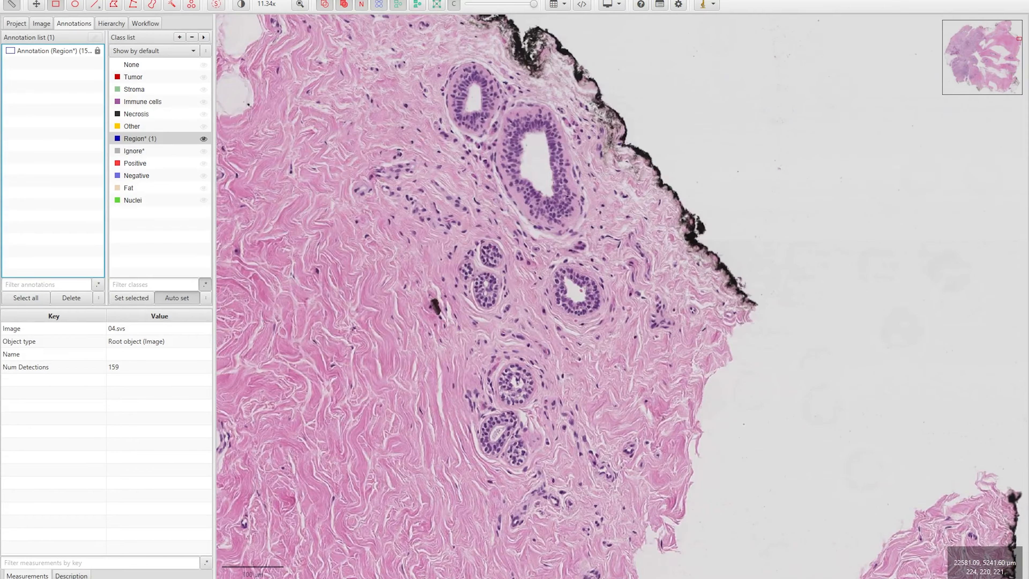
Open Analyze > Cell detection > Positive cell detection, move it left, and select the Rectangle tool
left_click(232, 1)
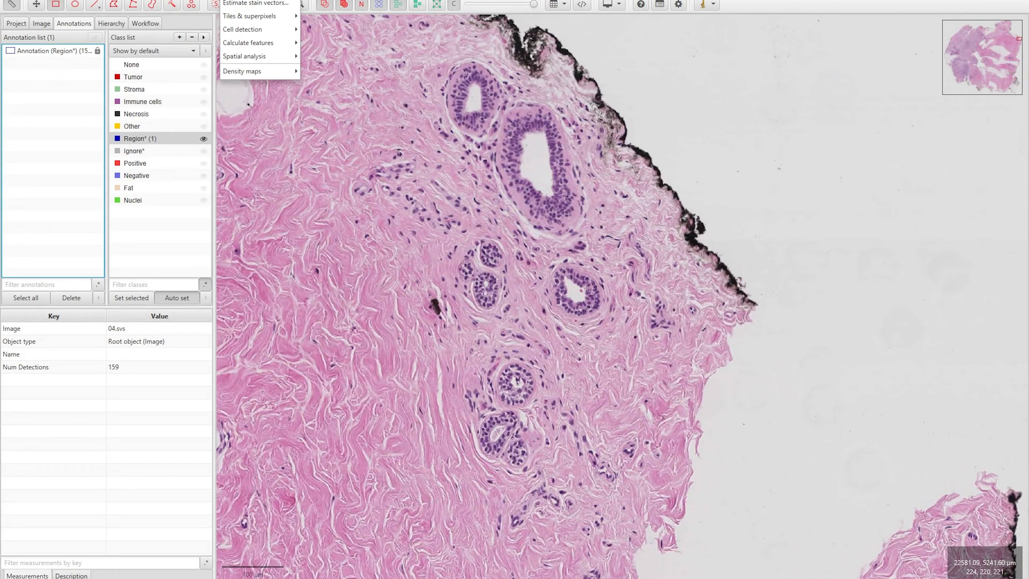
mouse_move(249, 34)
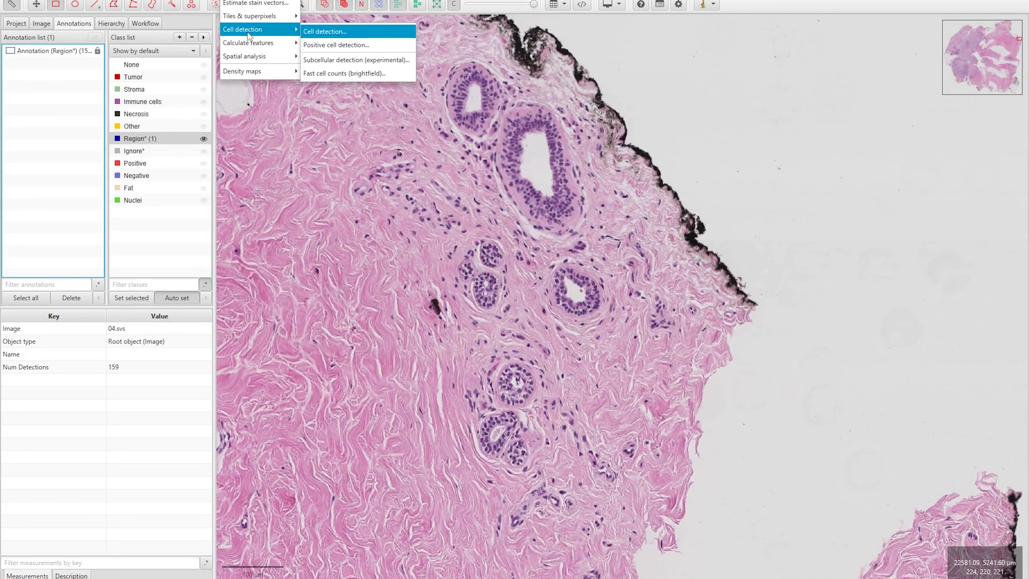
left_click(318, 48)
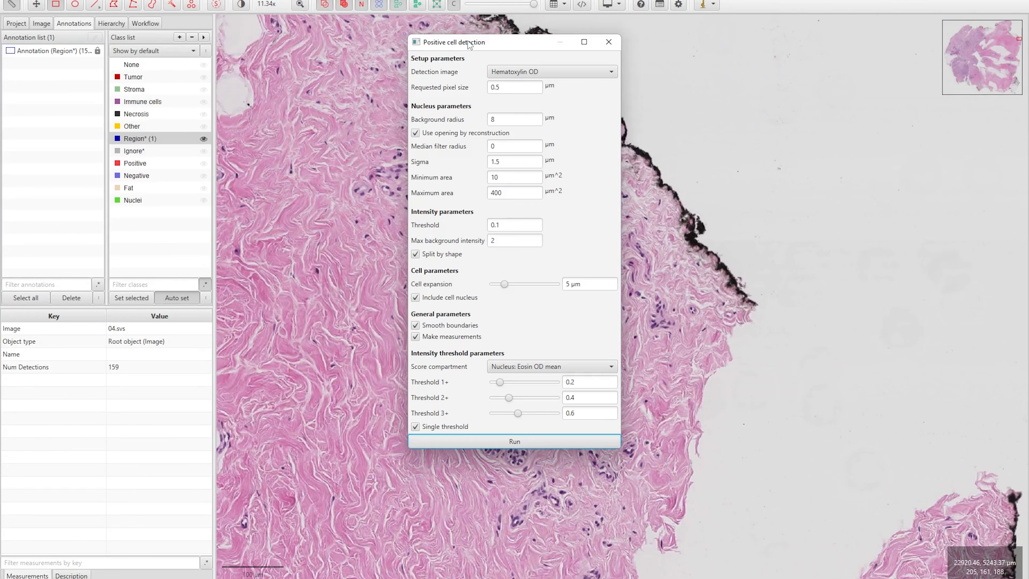
left_click_drag(476, 45, 102, 107)
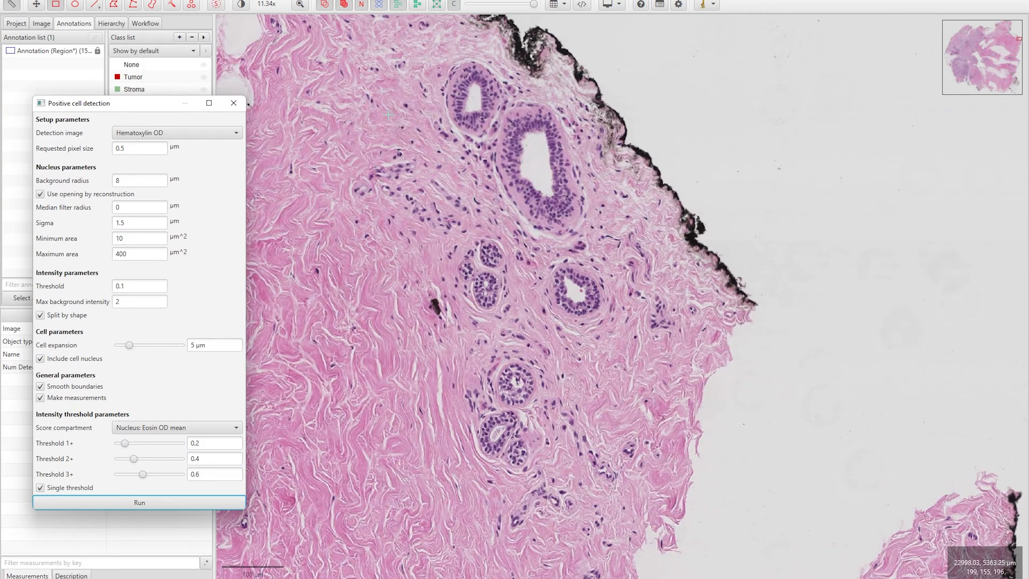
left_click(57, 6)
Draw a rectangle over the ducts and run positive cell detection with cell expansion 0 µm
mouse_move(274, 29)
left_mouse_down()
mouse_move(481, 95)
mouse_move(713, 269)
mouse_move(712, 364)
mouse_move(762, 530)
left_mouse_up()
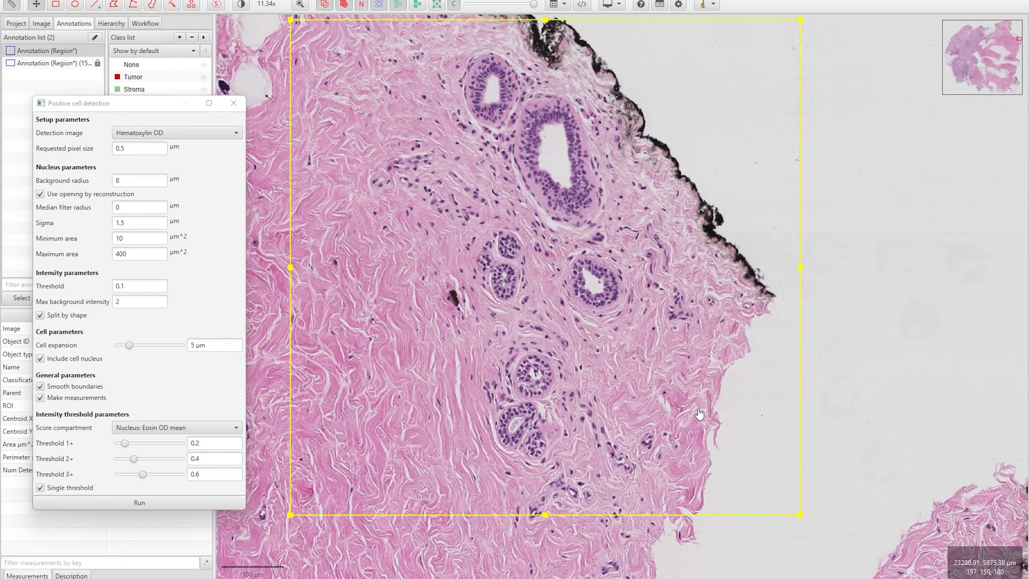
left_click_drag(133, 103, 134, 83)
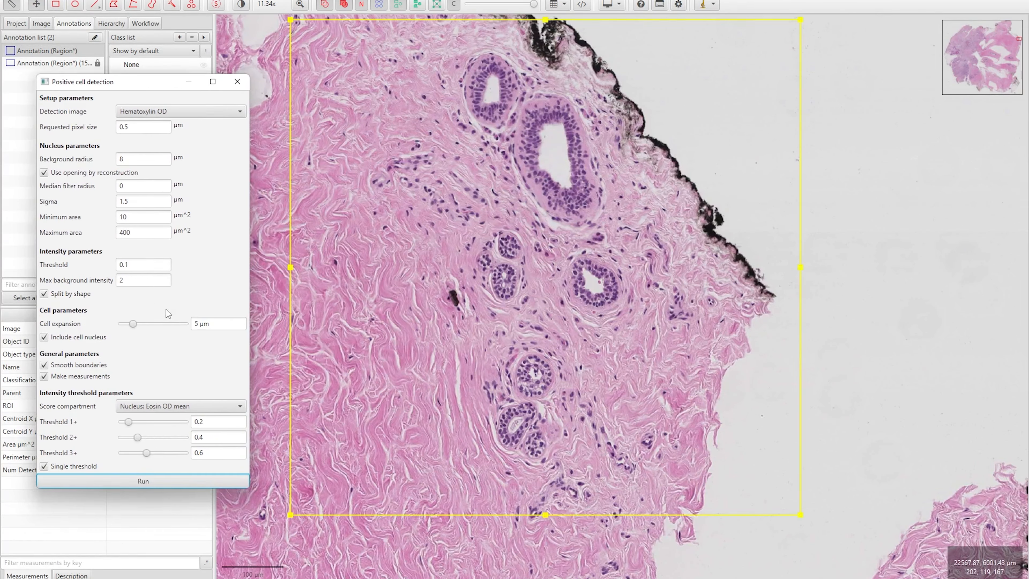
left_click(144, 481)
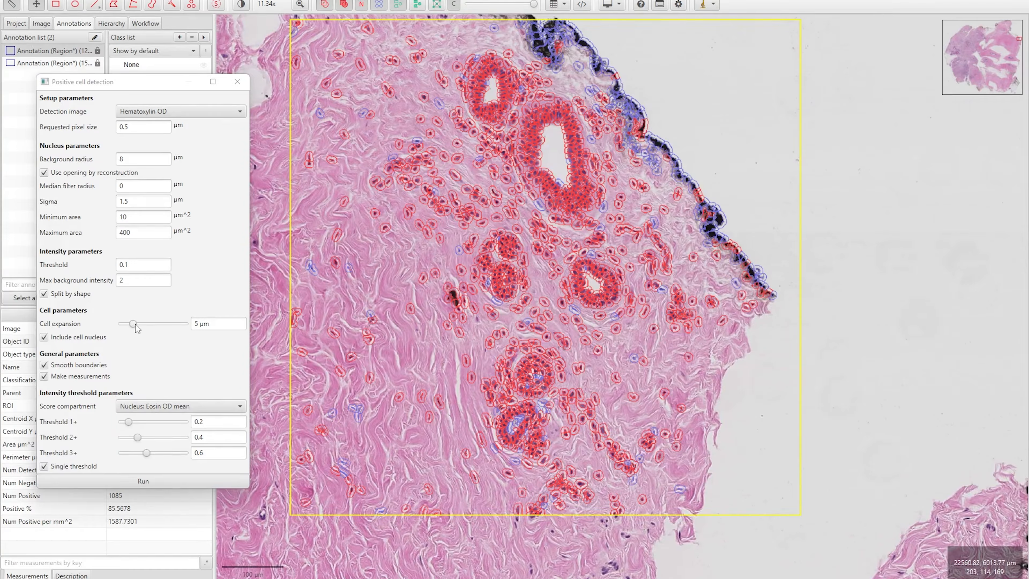
left_click_drag(134, 324, 119, 325)
left_click(143, 481)
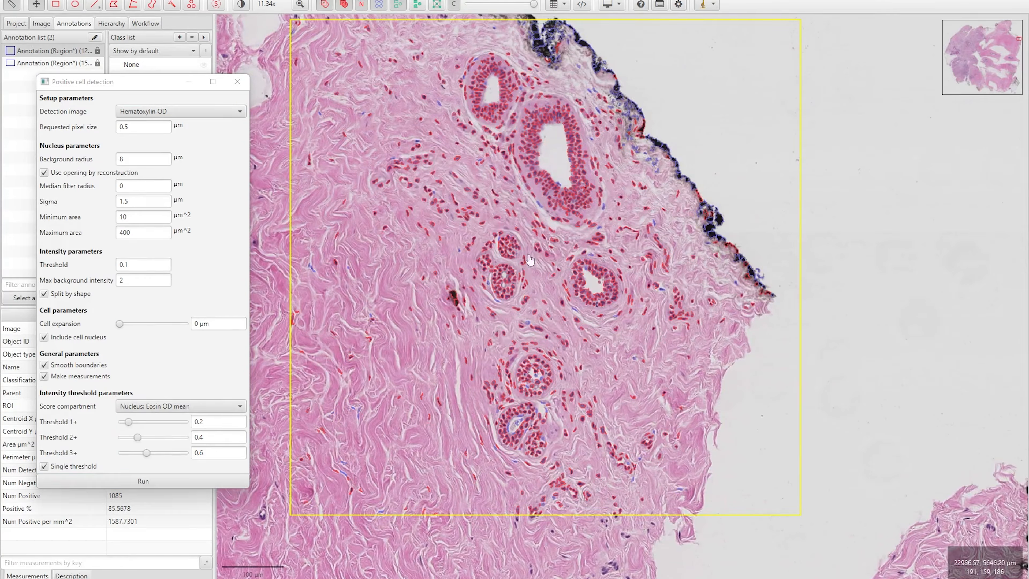
scroll(530, 259, "up", 8)
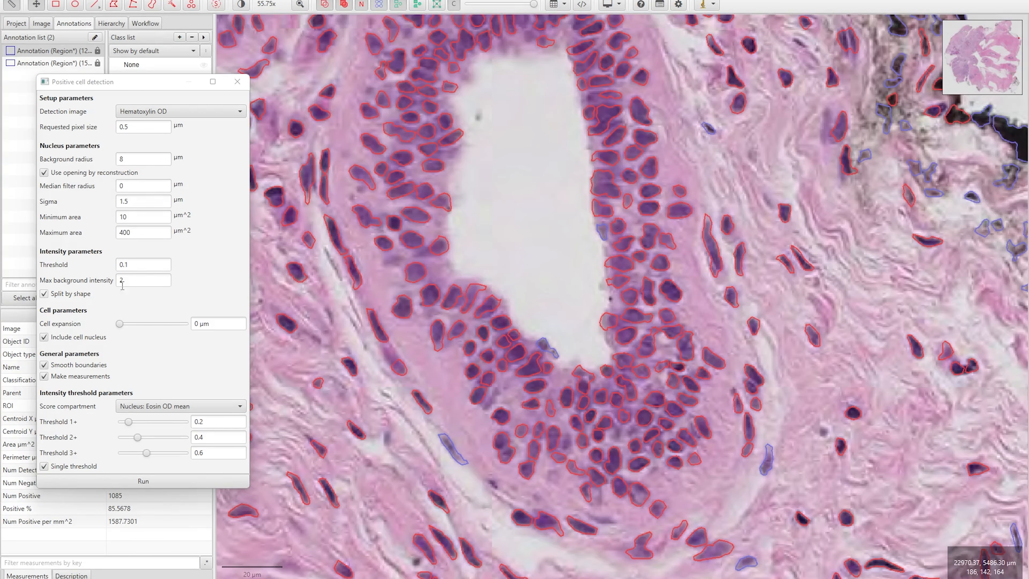
Lower the single threshold to 0.25 and rerun detection
left_click(129, 267)
key("BackSpace")
type("25")
left_click(143, 481)
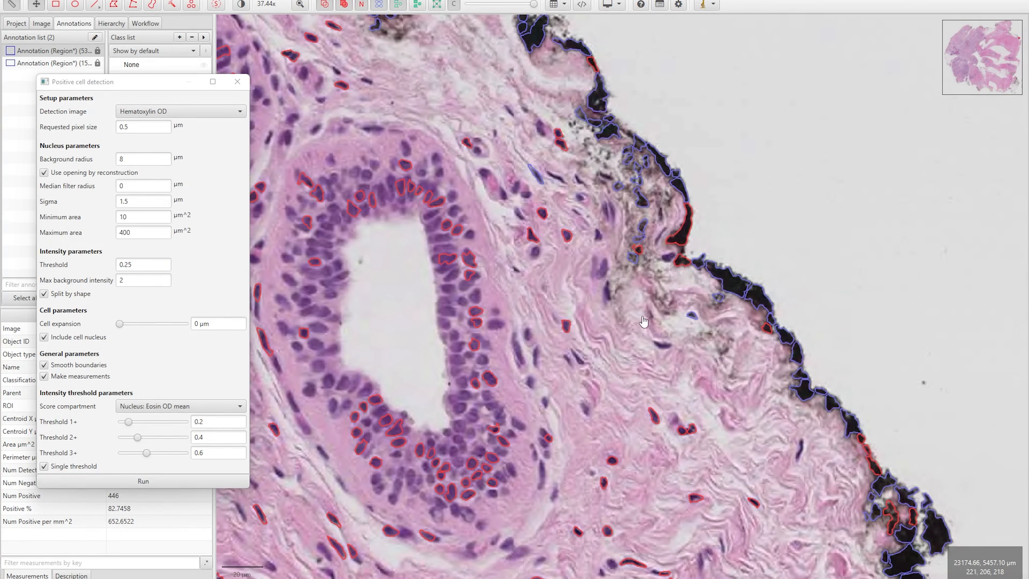
scroll(703, 273, "up", 2)
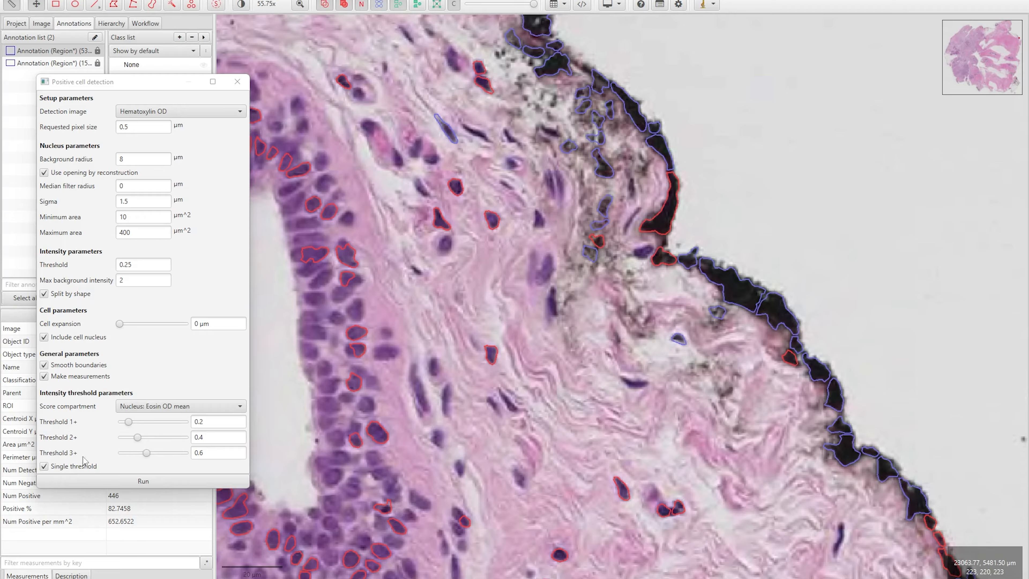
Turn off Single threshold and rerun positive cell detection to grade cells 1+, 2+, 3+ or negative
left_click(45, 466)
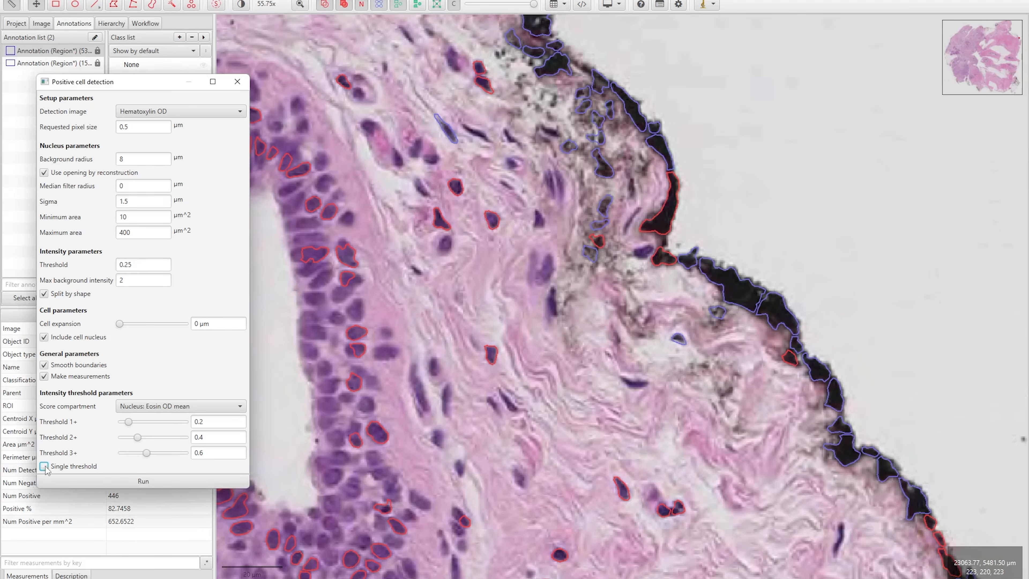
left_click(133, 481)
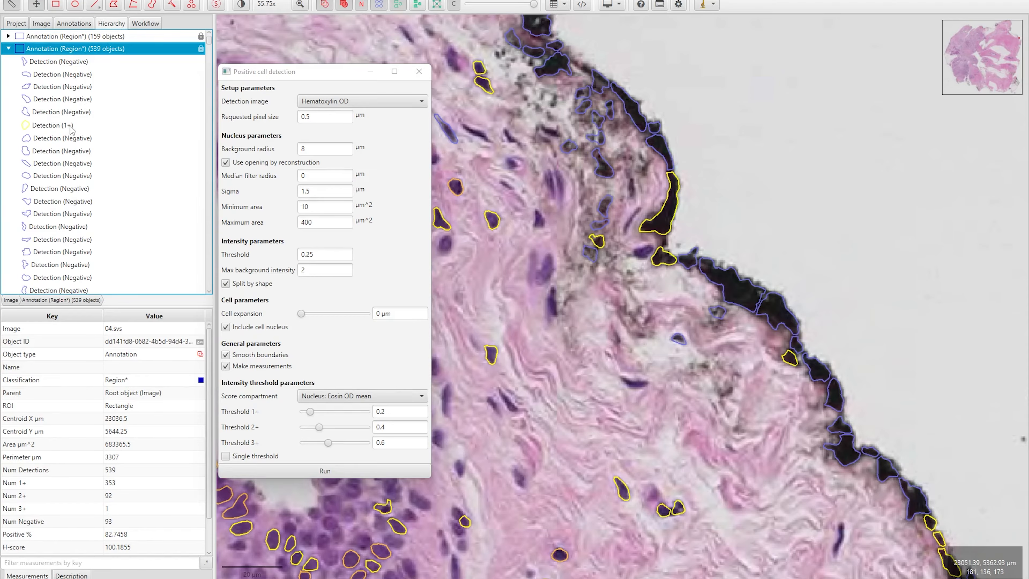
Inspect a 1+ detection and a 2+ detection from the hierarchy list
left_click(58, 127)
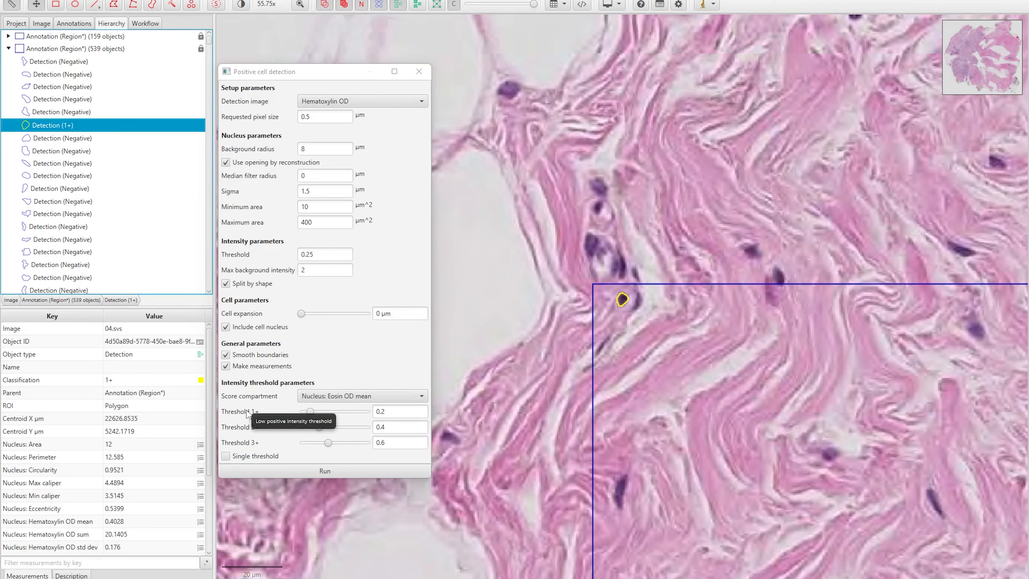
scroll(100, 229, "down", 5)
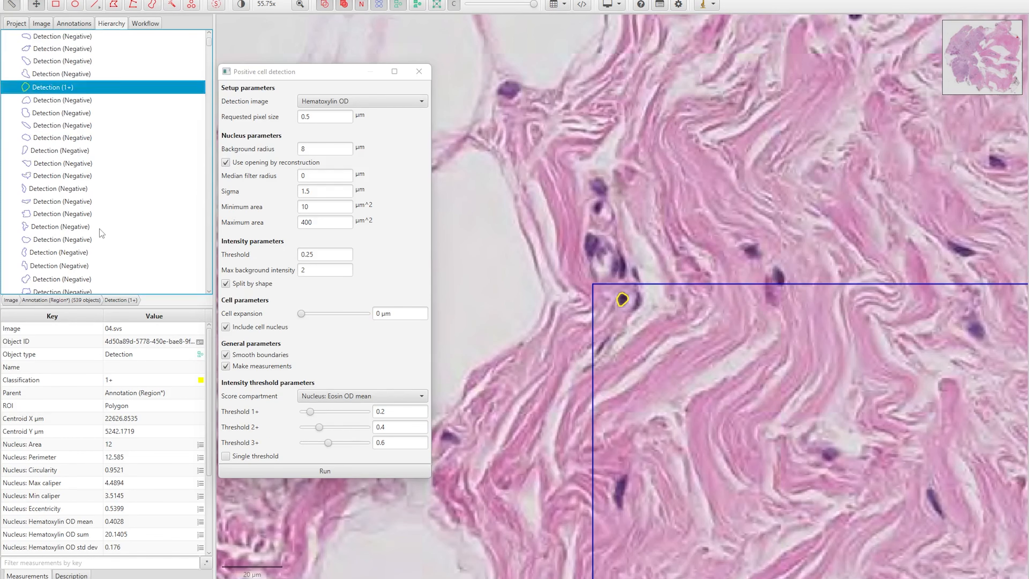
left_click(48, 230)
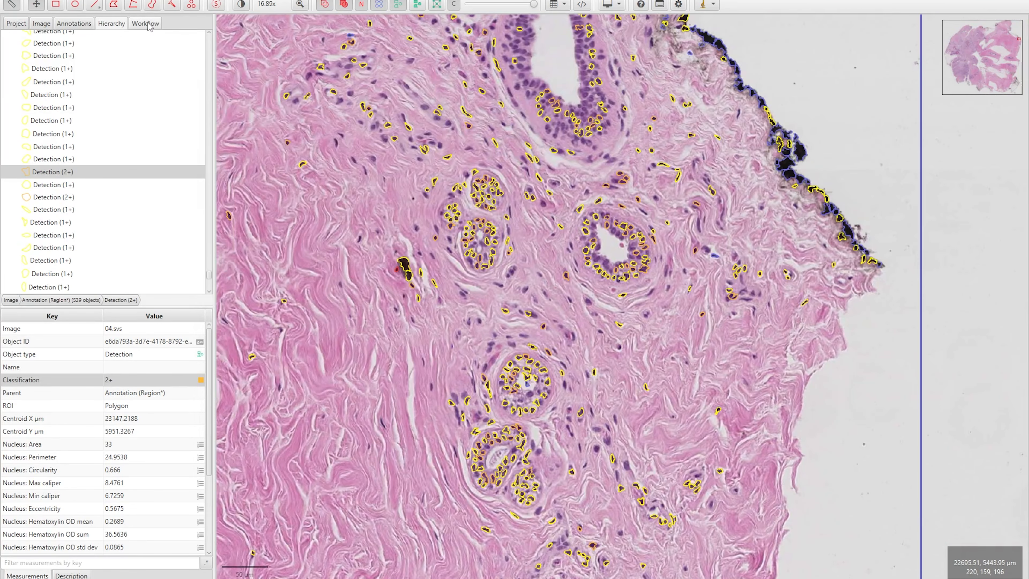
Create a script from the latest Positive cell detection in the command history
left_click(147, 23)
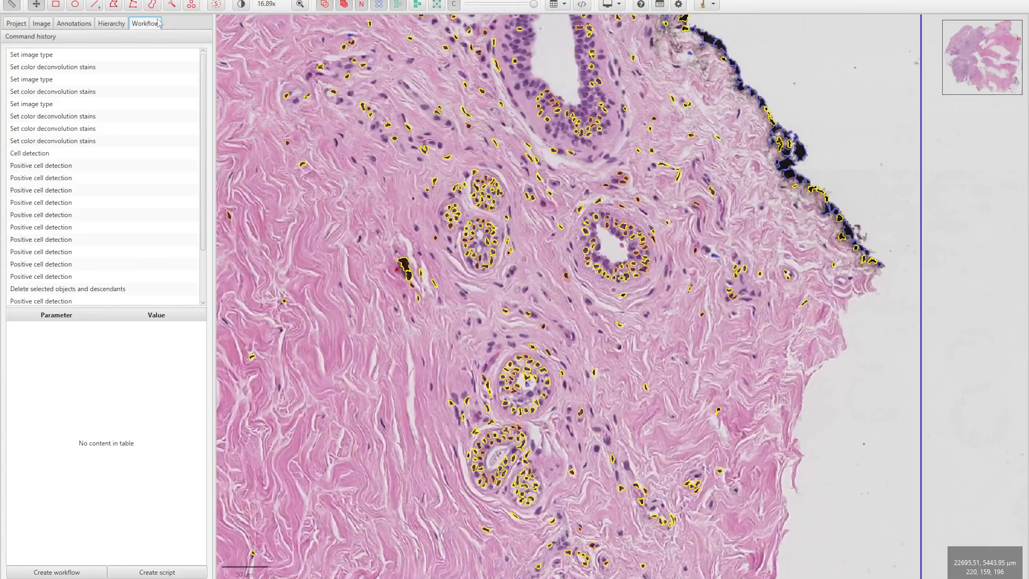
left_click(49, 300)
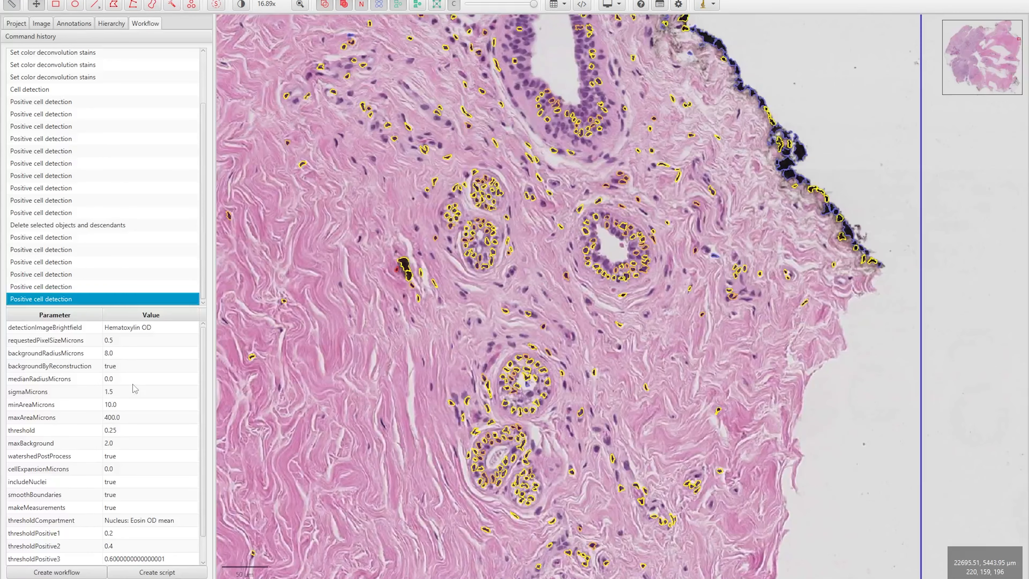
scroll(135, 388, "down", 2)
scroll(140, 393, "up", 2)
left_click(153, 572)
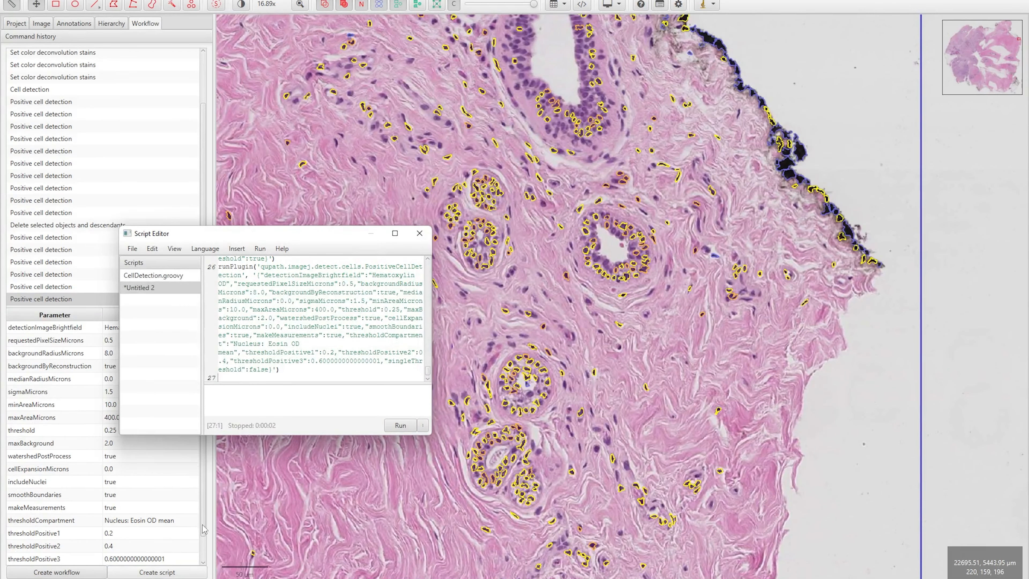
left_click_drag(279, 369, 179, 273)
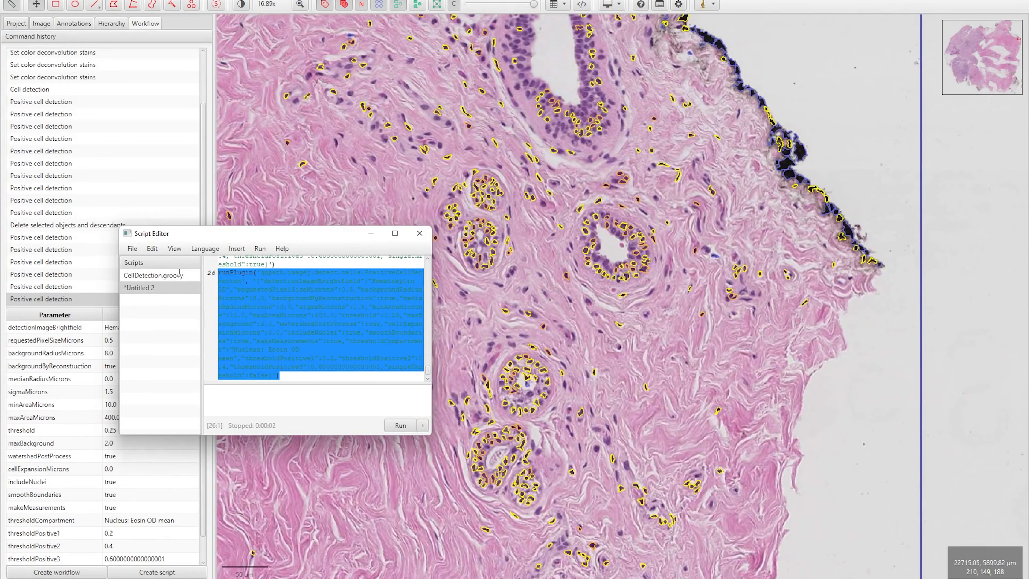
Keep only the runPlugin line and save the script as PosCellDetection.groovy
right_click(247, 282)
left_click(226, 315)
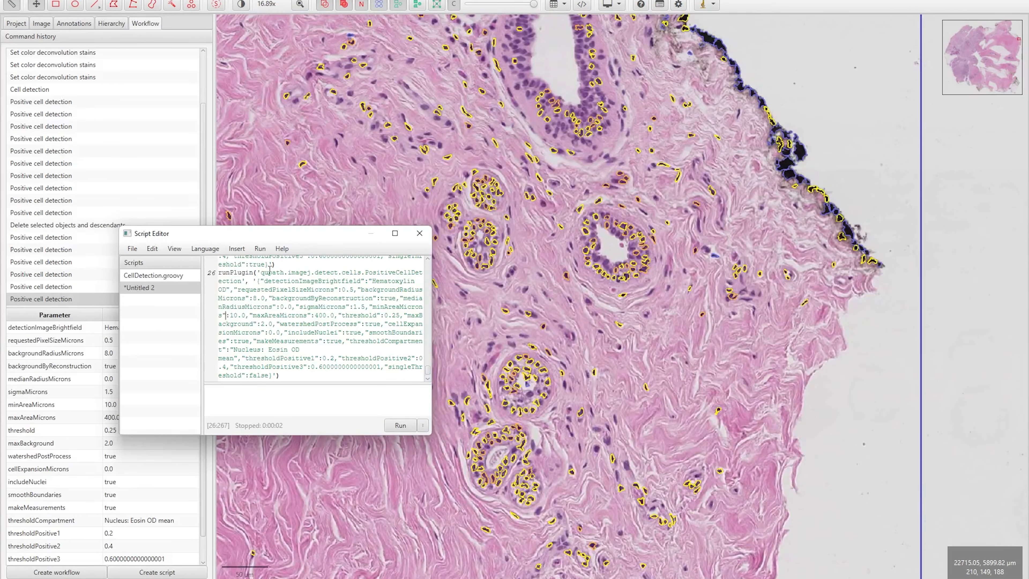
key("ctrl+a")
key("ctrl+v")
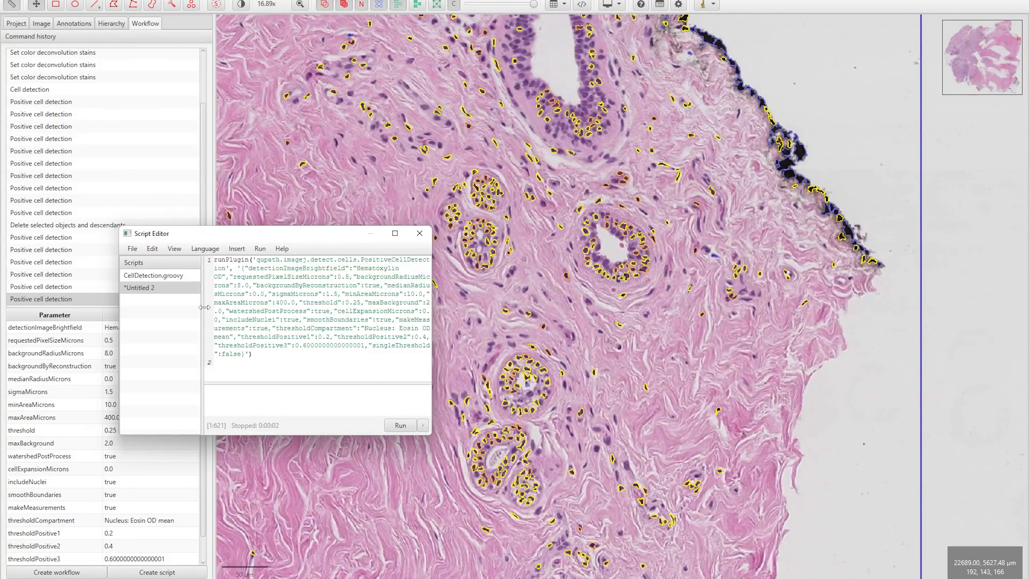
key("ctrl+s")
key("Home")
type("Pos")
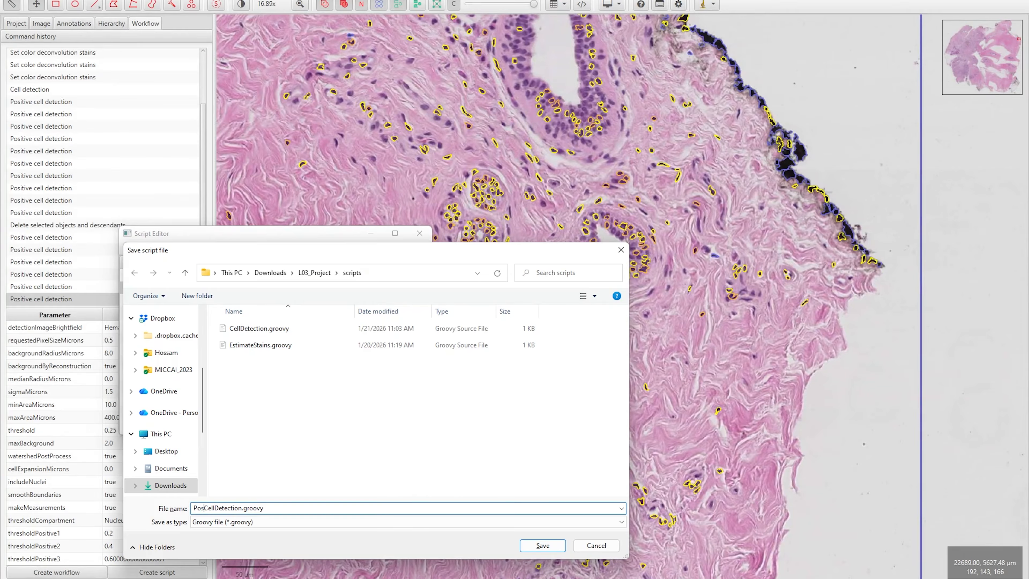
left_click(541, 546)
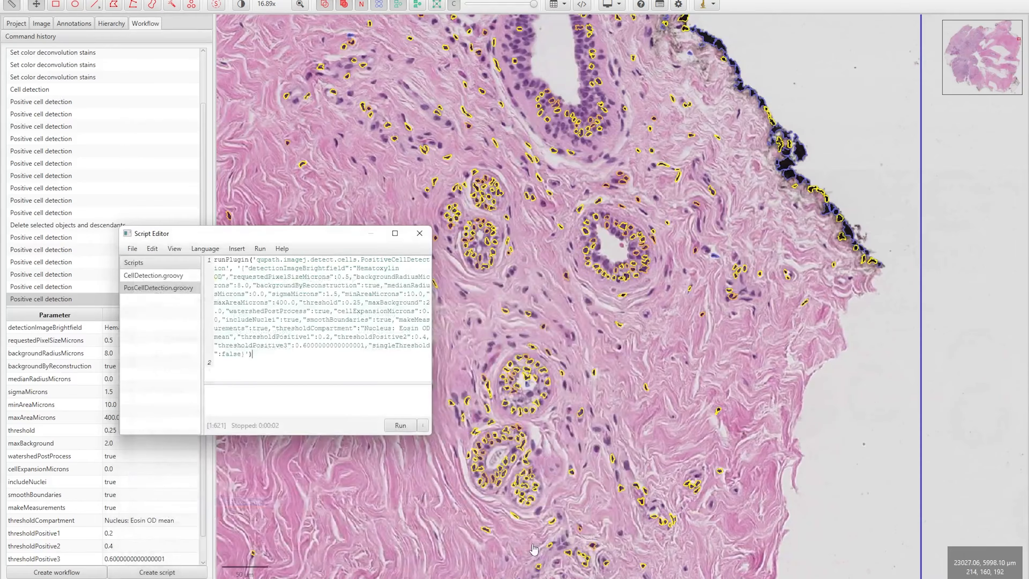
left_click(419, 233)
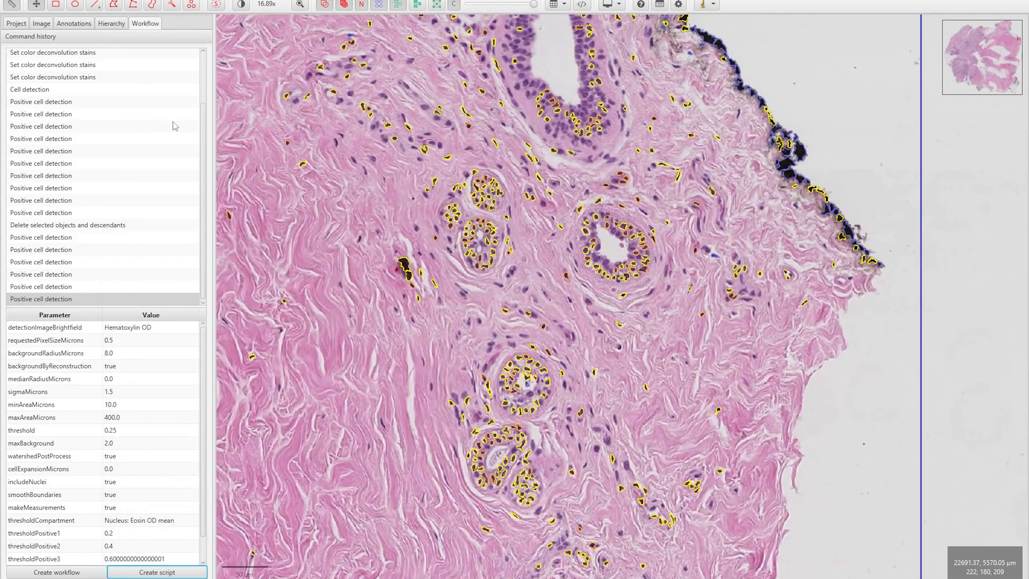
scroll(430, 177, "down", 10)
Draw a large rectangle over another tissue area and run PosCellDetection.groovy on it
left_click_drag(319, 231, 533, 365)
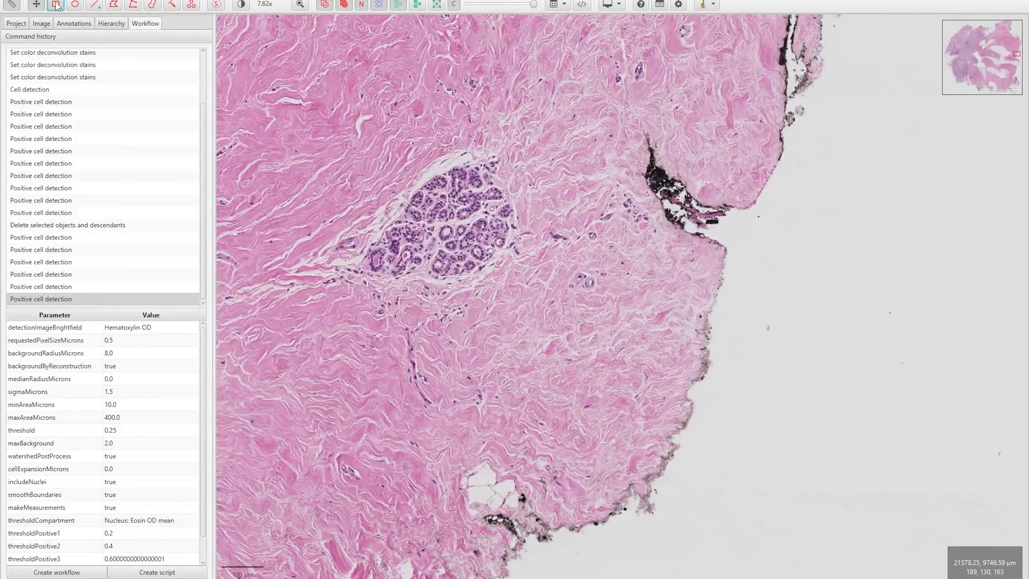
left_click(56, 4)
left_click_drag(240, 54, 831, 563)
left_click(192, 1)
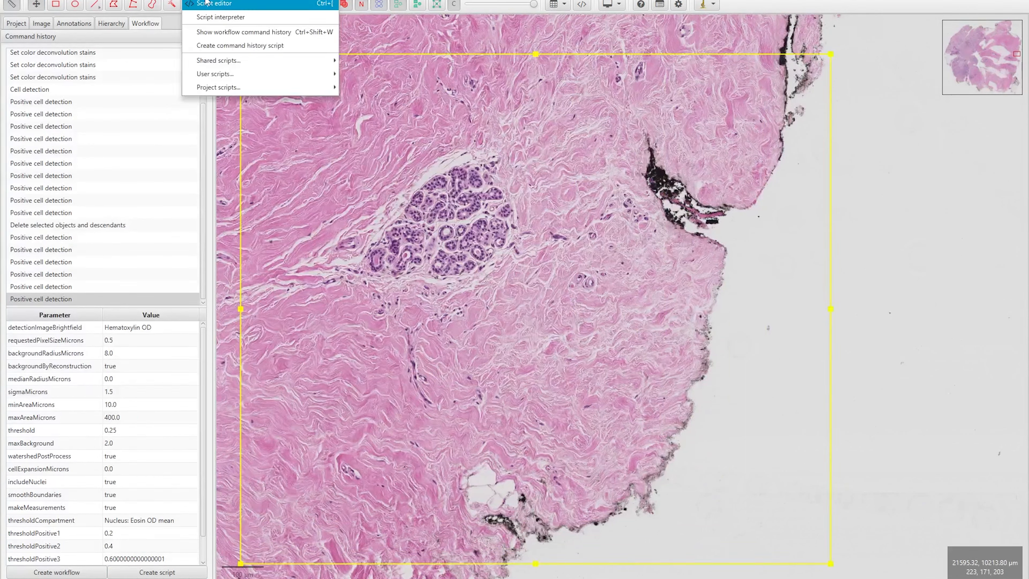
left_click(206, 3)
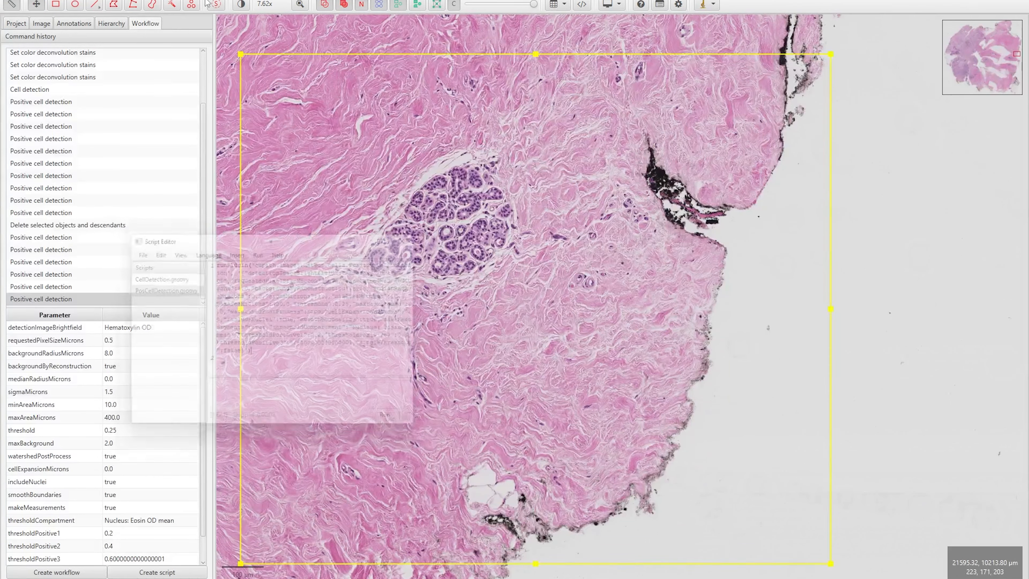
left_click(151, 291)
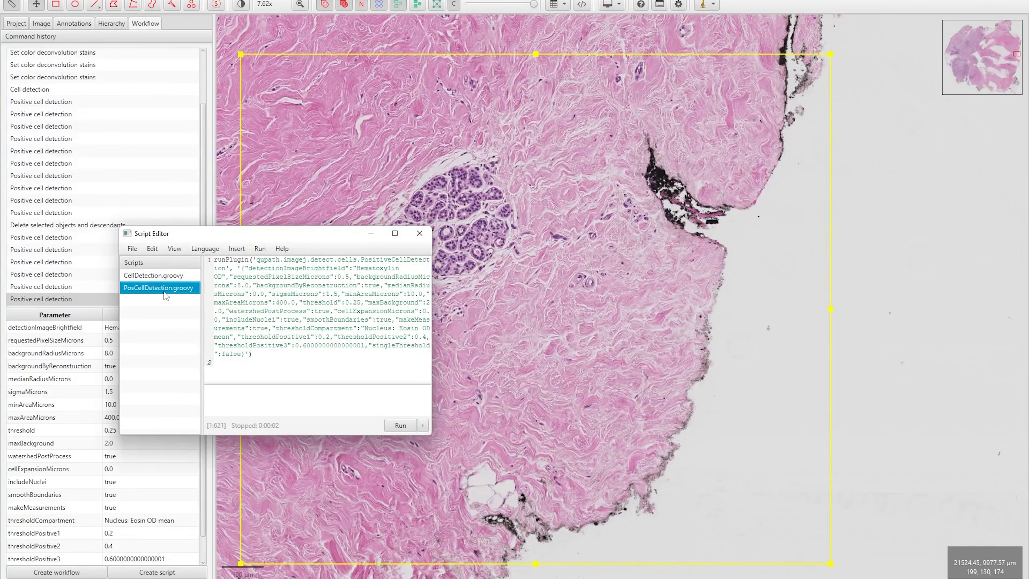
left_click(400, 426)
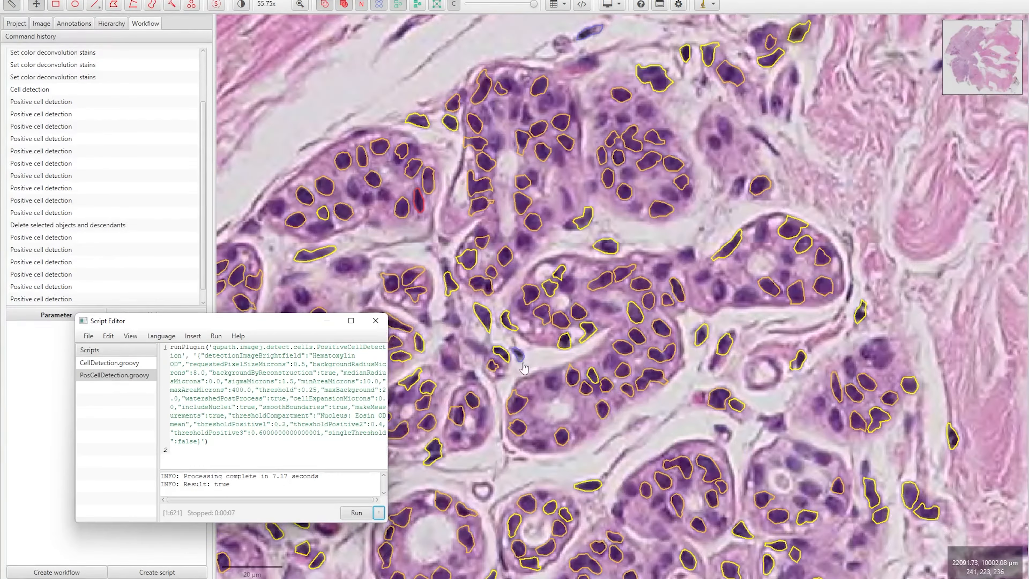
scroll(529, 364, "up", 3)
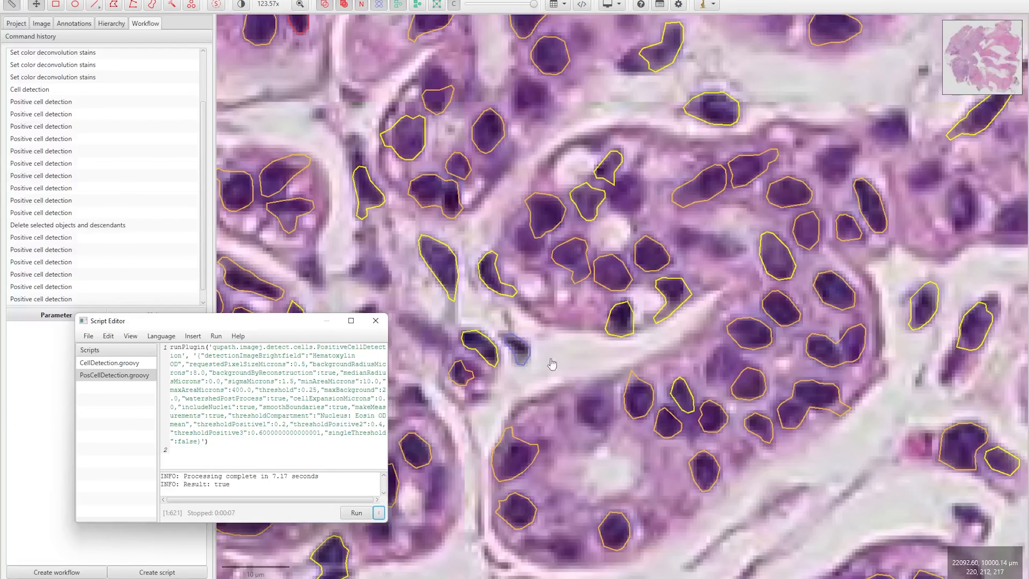
scroll(522, 365, "down", 3)
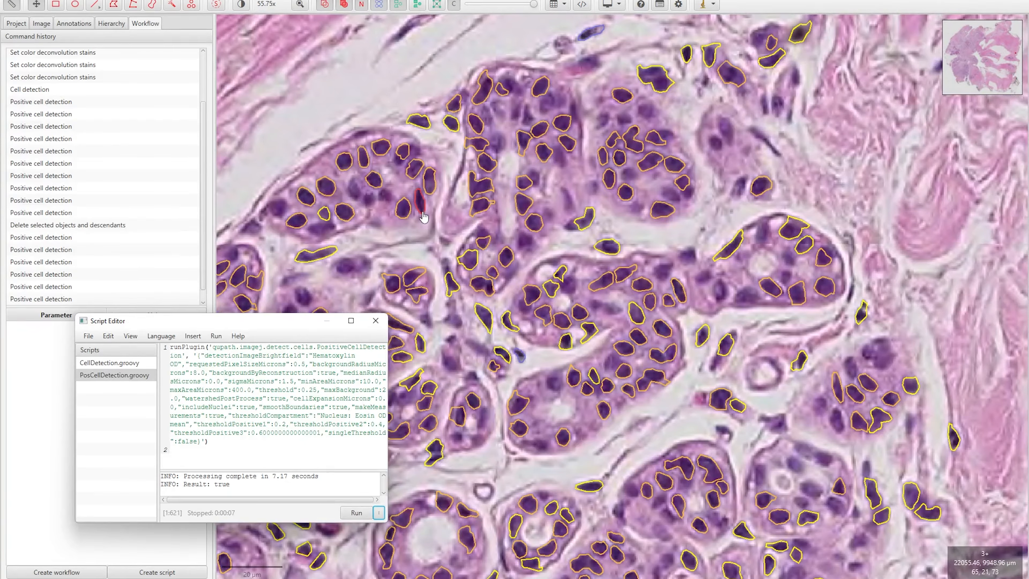
Check the new region's 815 detections, sample 1+ and 2+ cells, and its totals
left_click(111, 25)
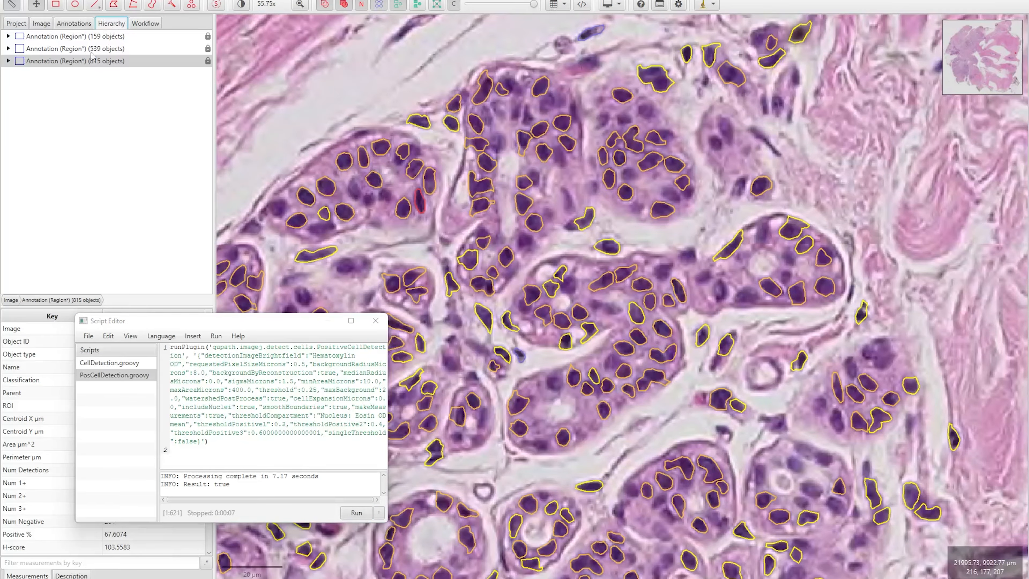
left_click(76, 61)
left_click(8, 61)
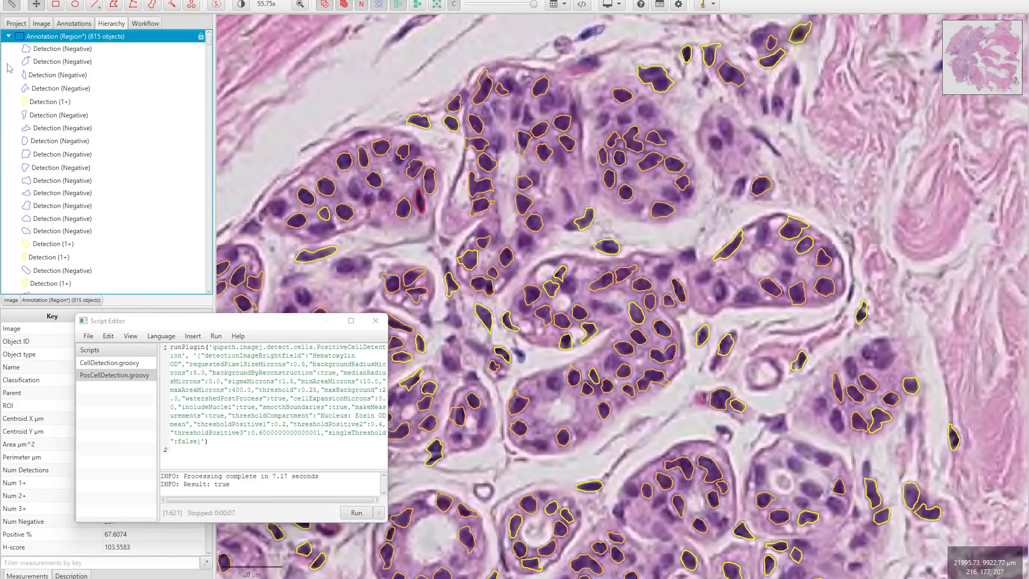
left_click(52, 102)
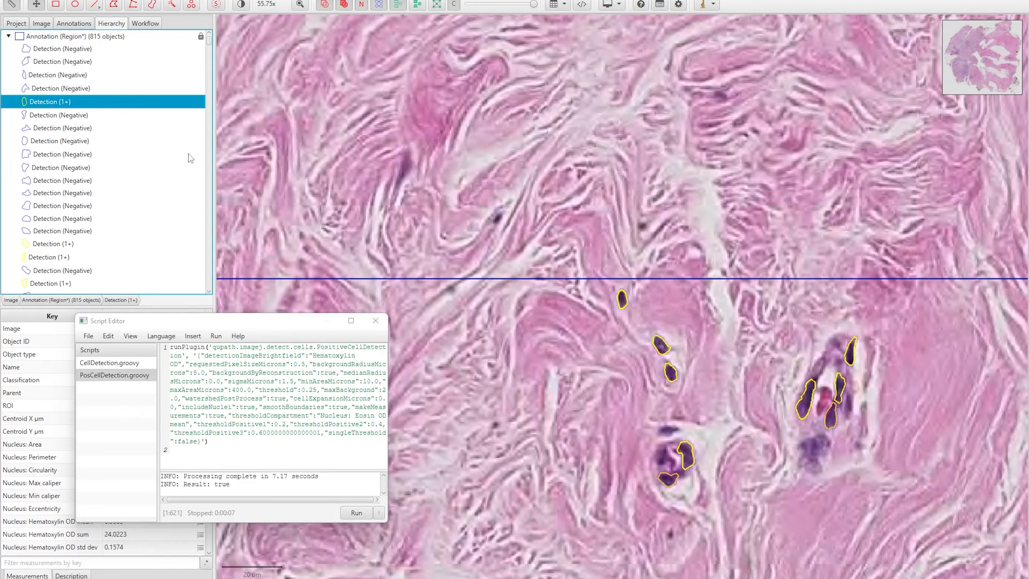
left_click(52, 117)
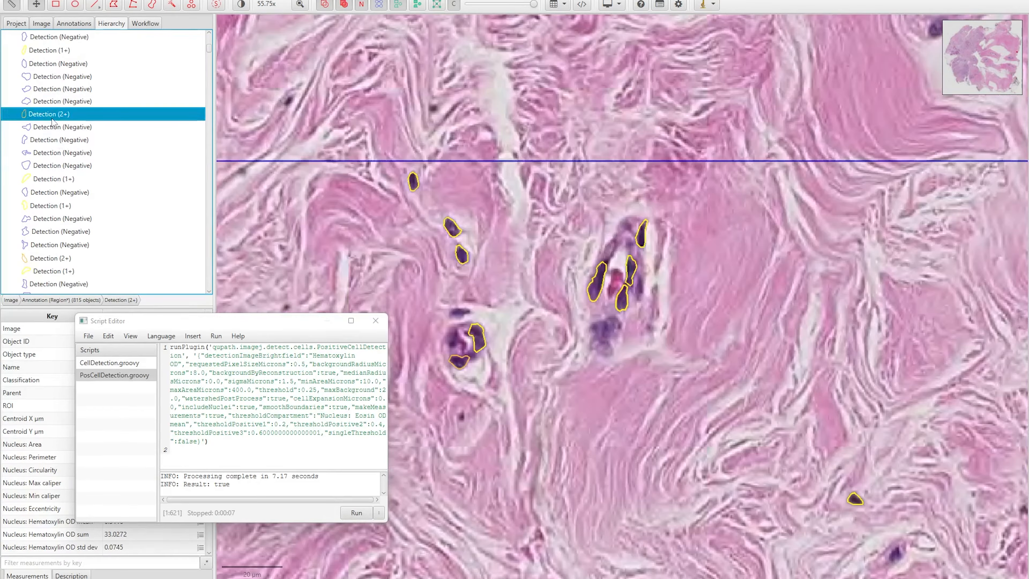
scroll(462, 378, "up", 5)
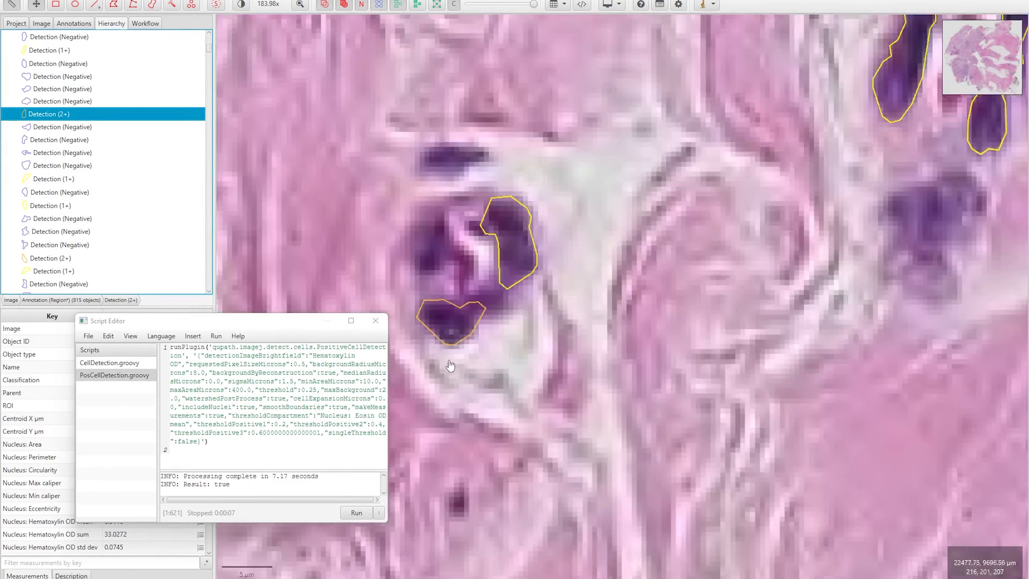
left_click(470, 357)
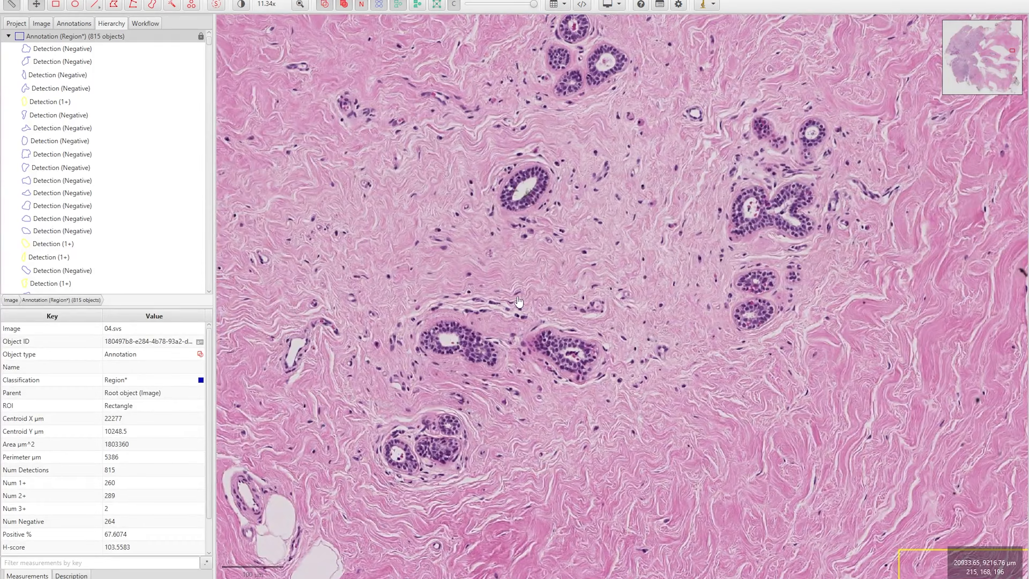
Open Fast cell counts, draw a rectangular region, and run it to get 2524 detections
left_click(231, 0)
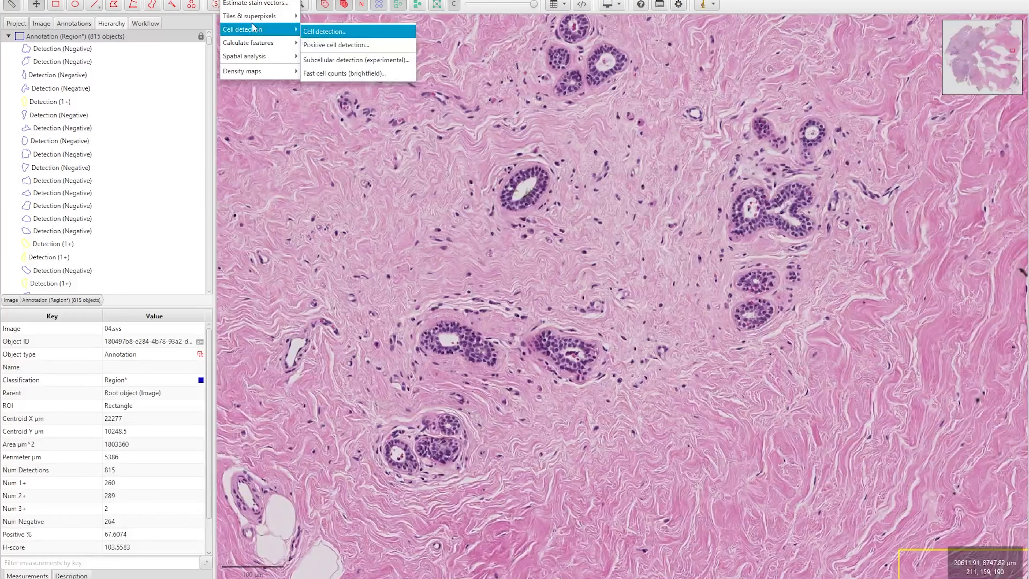
mouse_move(263, 29)
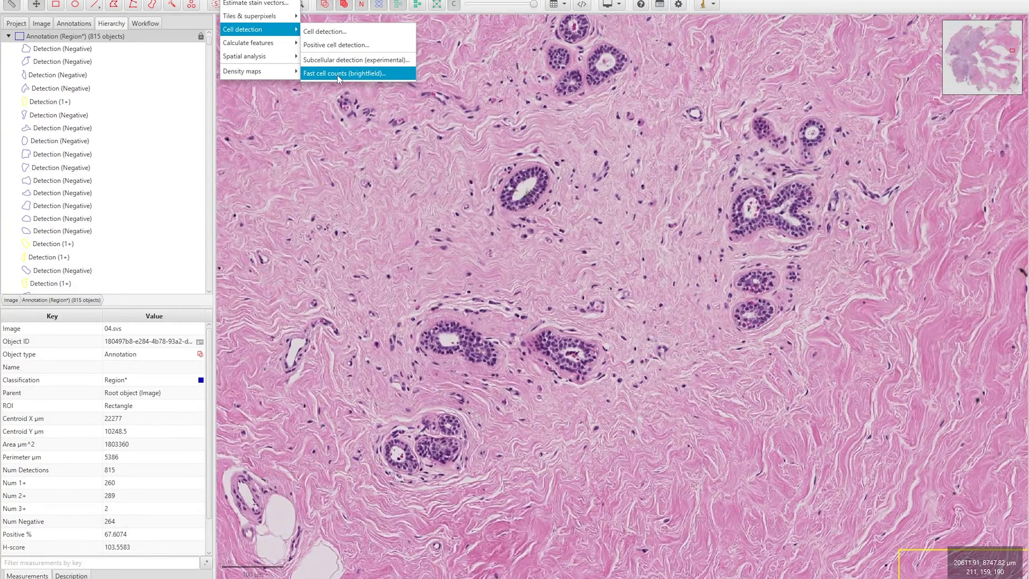
left_click(339, 74)
key("r")
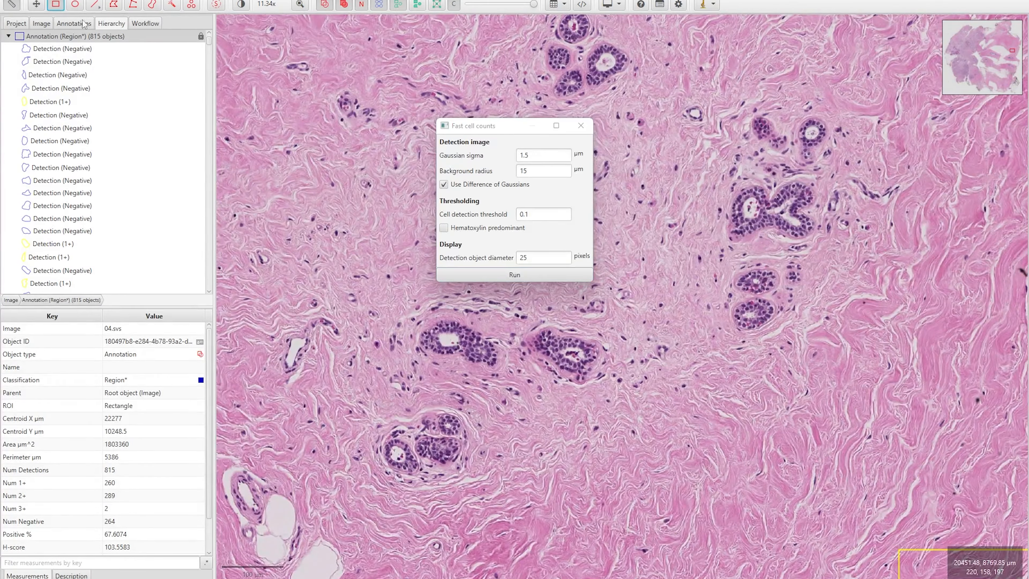
left_click_drag(299, 63, 908, 491)
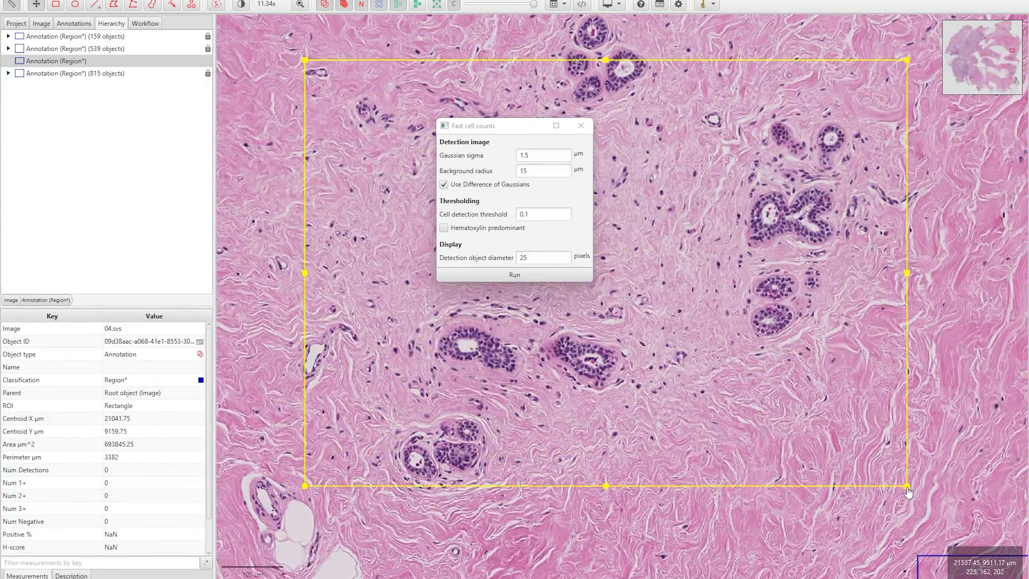
left_click_drag(507, 127, 189, 154)
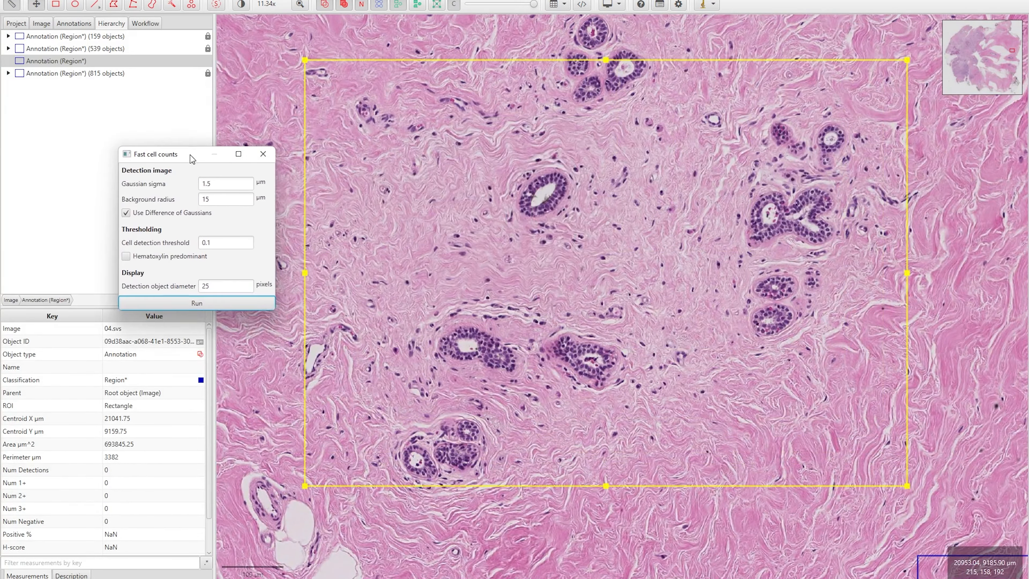
left_click(181, 302)
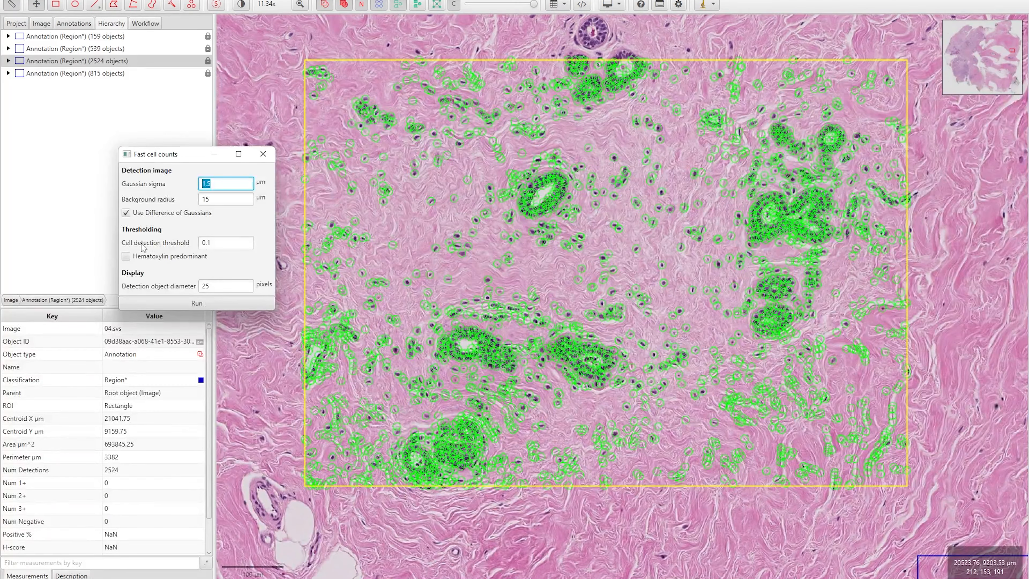
Rerun fast cell counts with the cell detection threshold set to 0.5
left_click(212, 243)
key("BackSpace")
type("5")
key("Return")
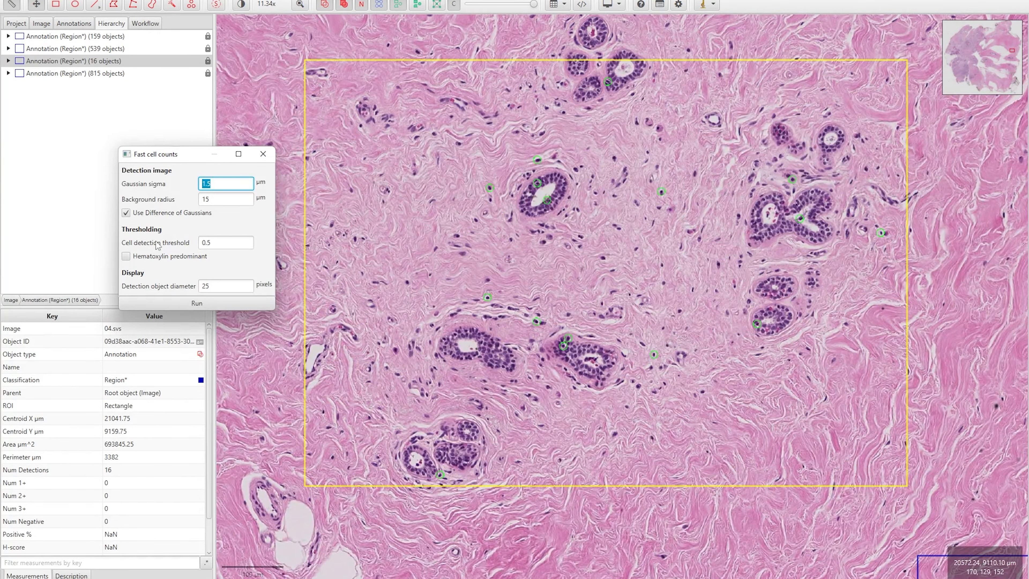
scroll(545, 199, "up", 5)
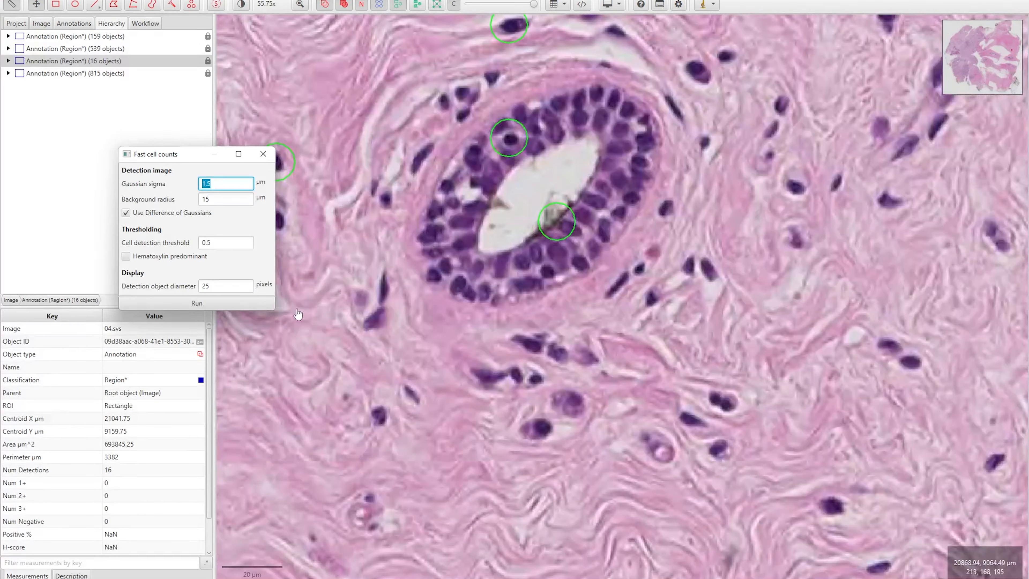
Try detection object diameter 5, then 10, rerunning detection each time
left_click(210, 288)
double_click(221, 286)
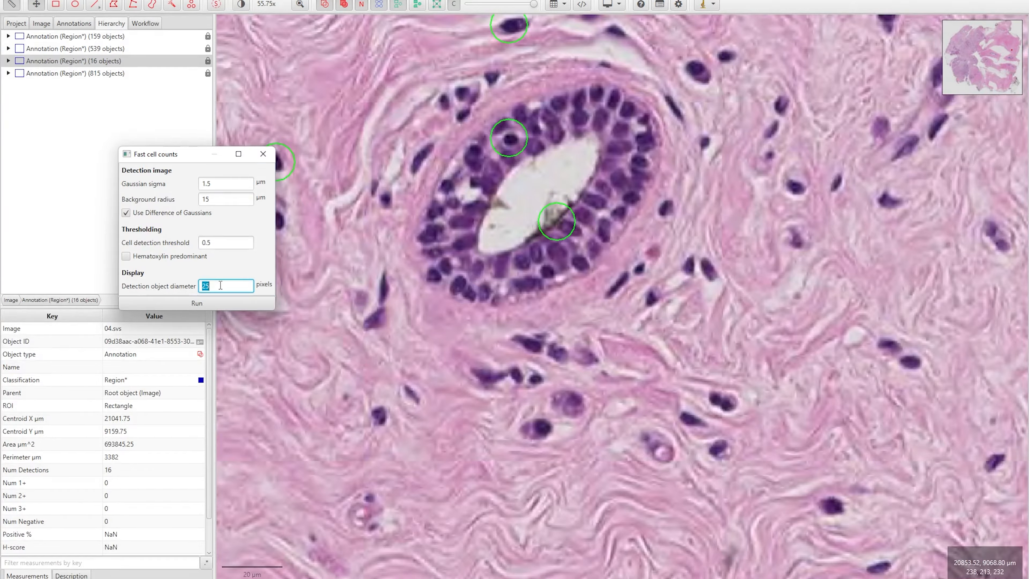
type("5")
left_click(219, 304)
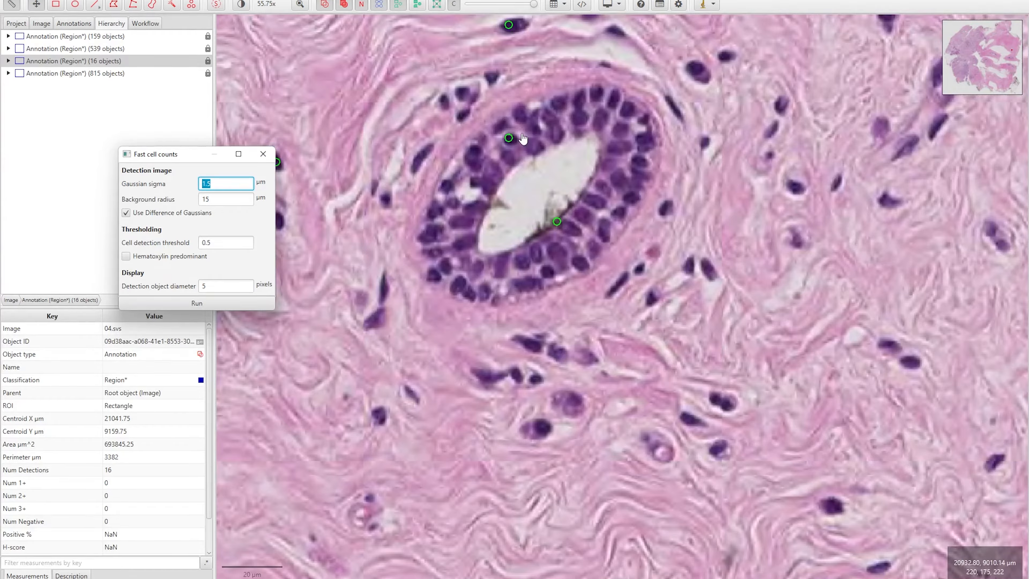
double_click(200, 286)
type("10")
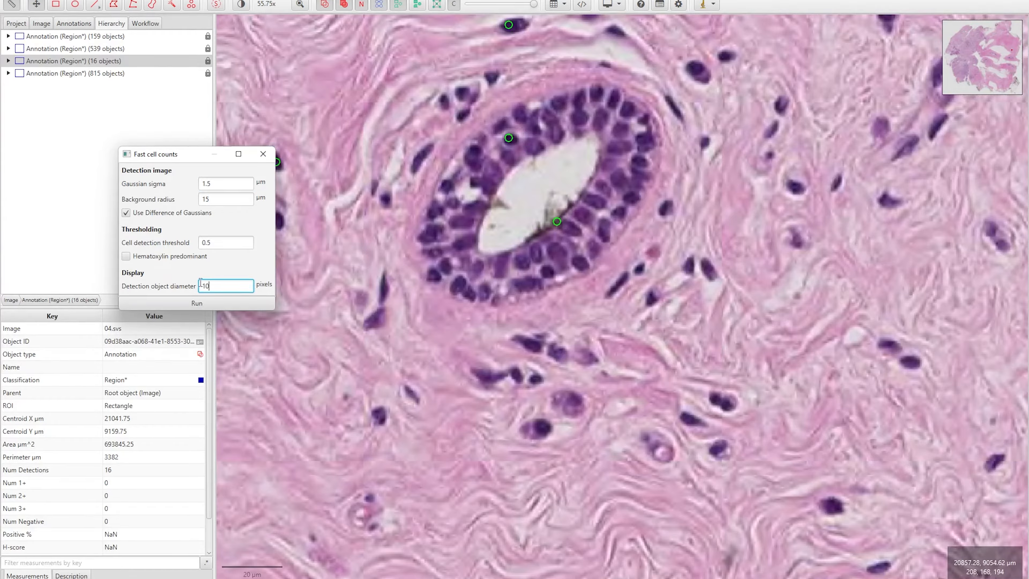
left_click(200, 303)
scroll(522, 242, "up", 3)
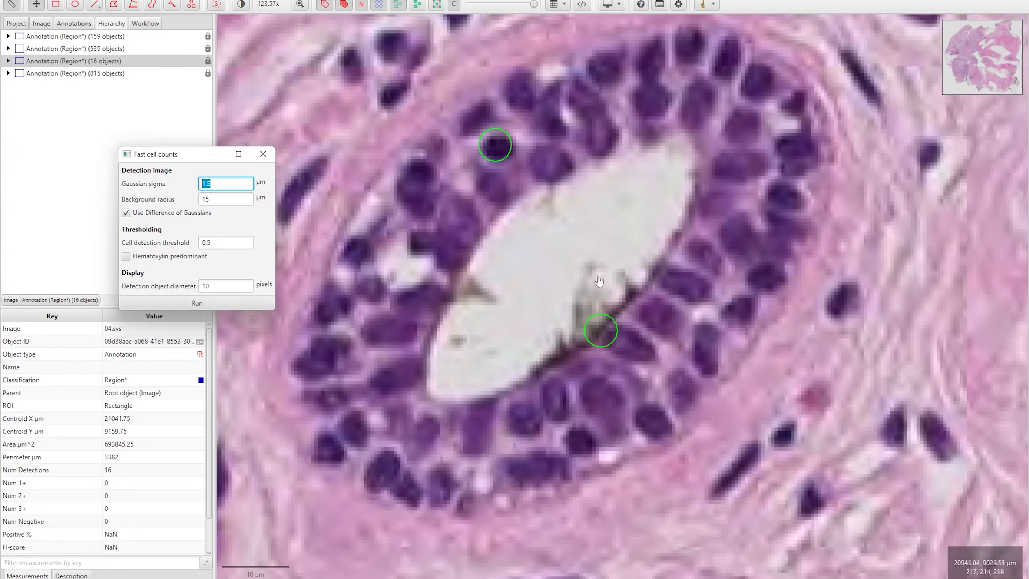
Pan around the duct and confirm the region now holds 16 detections
left_click_drag(505, 145, 486, 392)
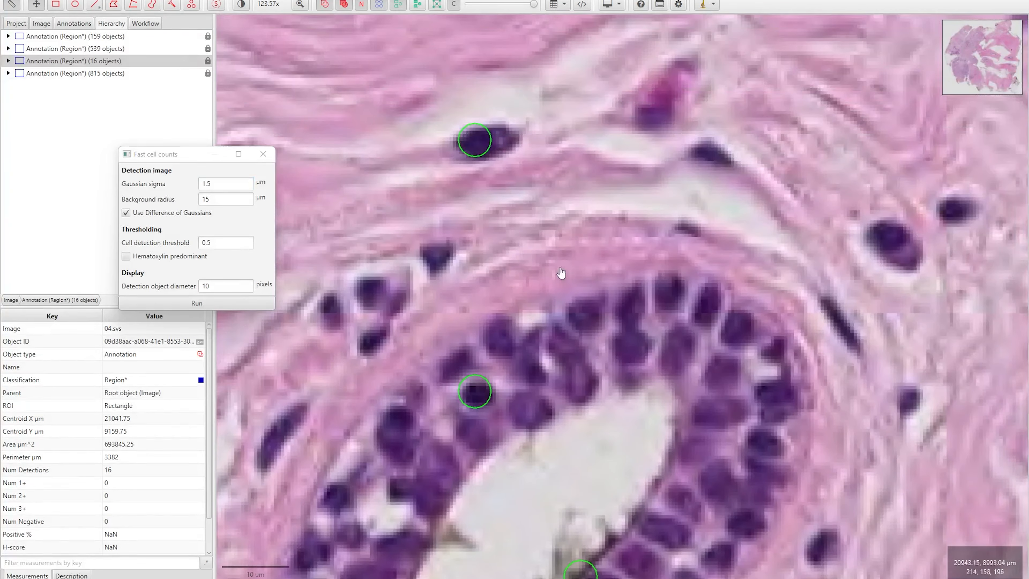
left_click_drag(883, 300, 759, 285)
scroll(759, 284, "down", 3)
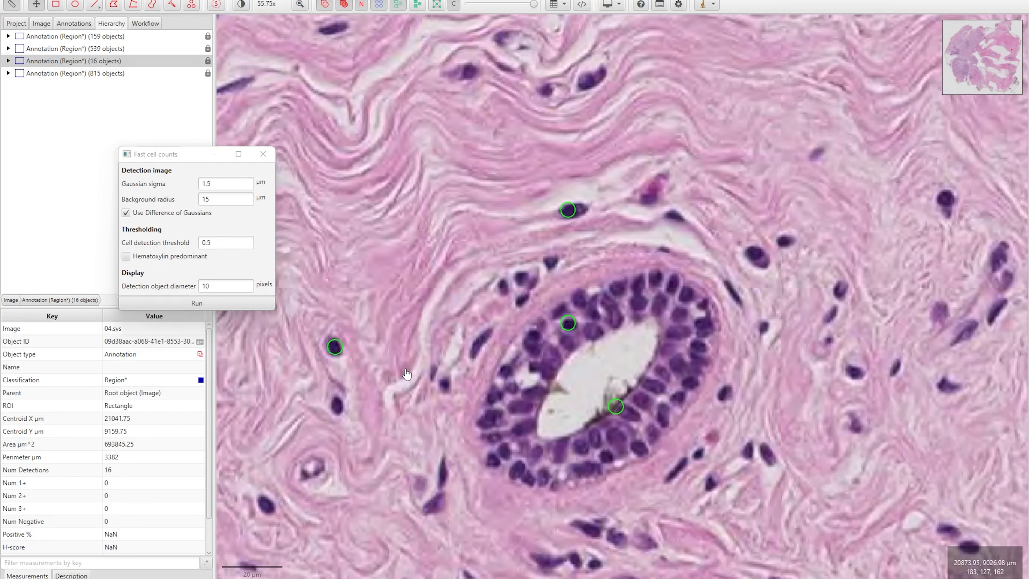
left_click_drag(392, 364, 311, 258)
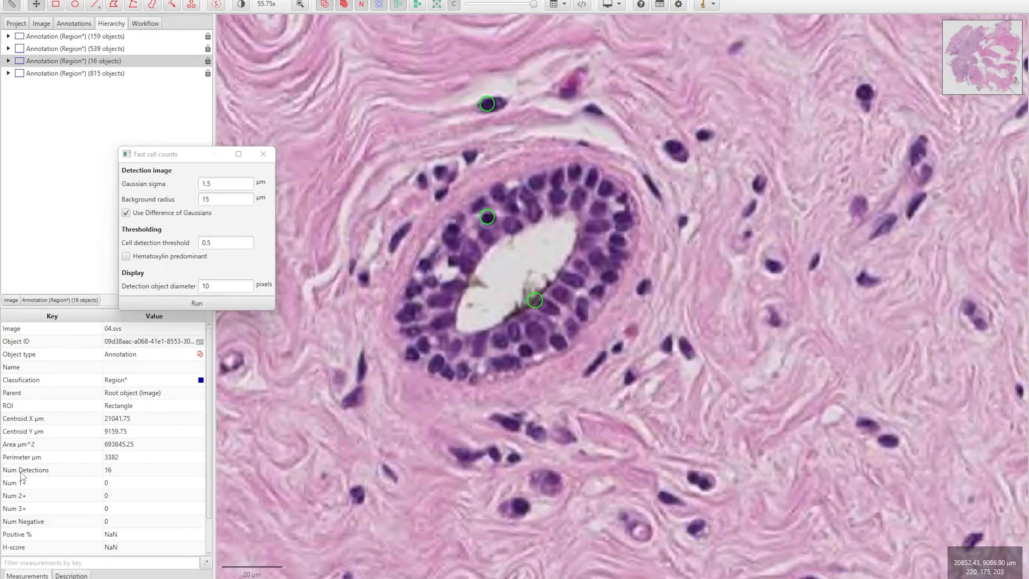
left_click(123, 472)
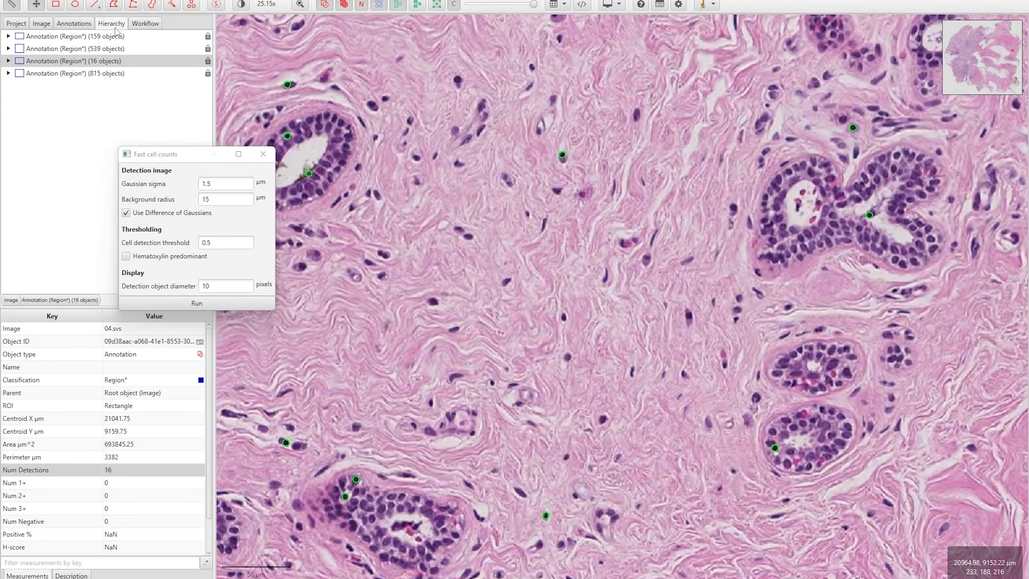
List the 16-detection region's cells and compare several detections' measurements
left_click(9, 62)
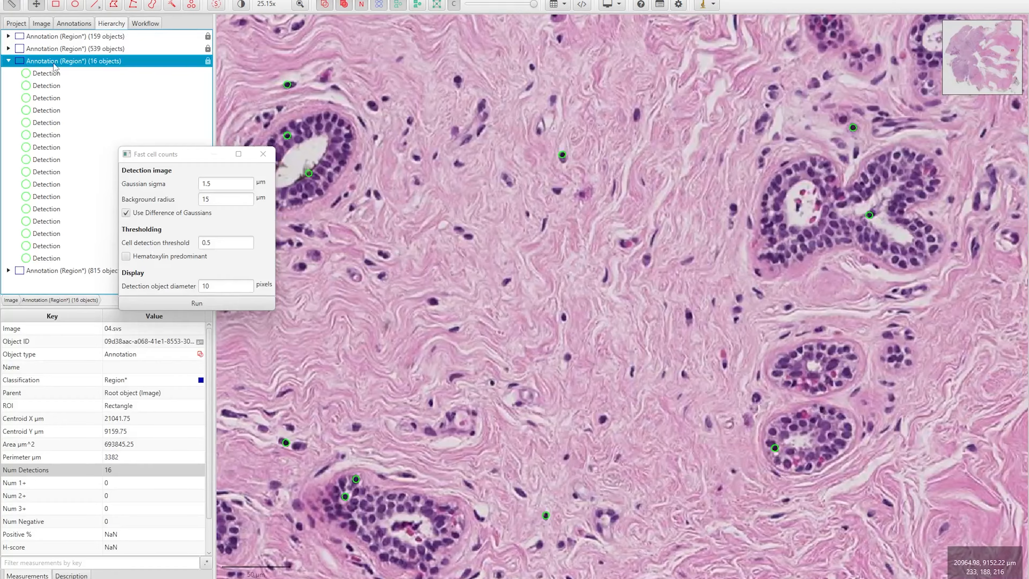
left_click(54, 183)
left_click(46, 147)
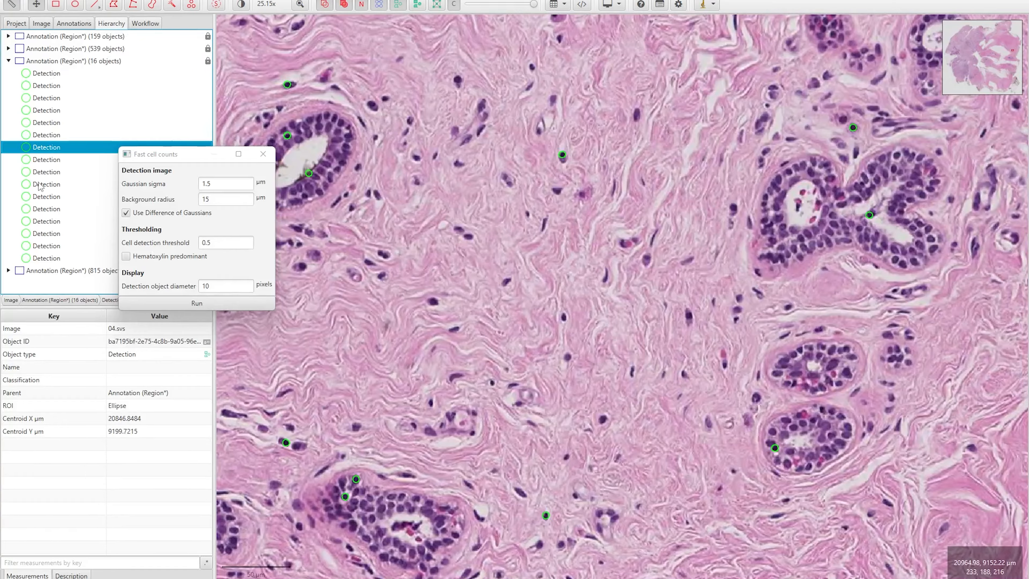
left_click(41, 186)
left_click(45, 209)
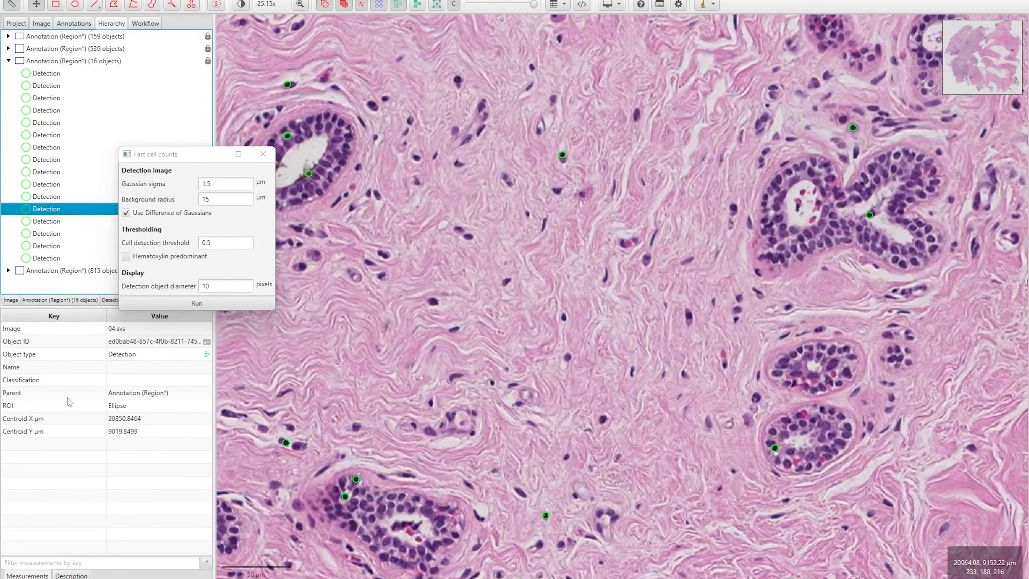
left_click(9, 61)
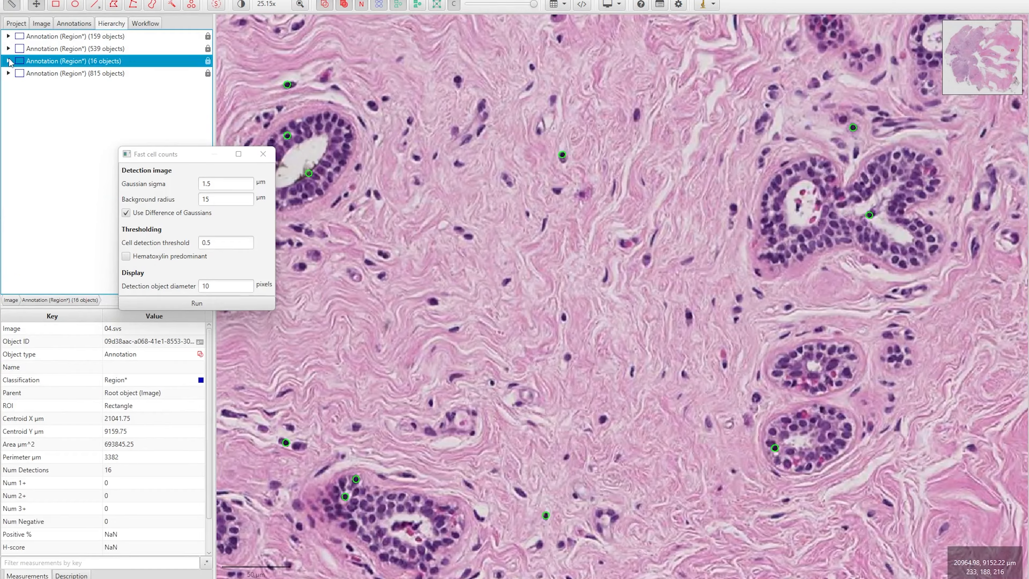
Review a detection in the 159-object region, re-expand the 16-object region, and close Fast cell counts
left_click(8, 37)
left_click(51, 64)
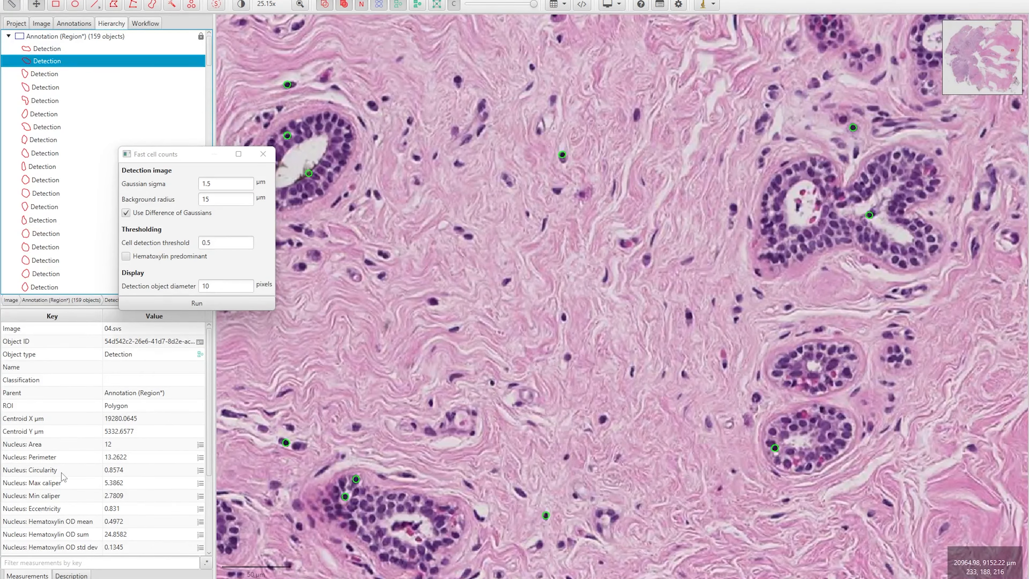
scroll(65, 482, "down", 1)
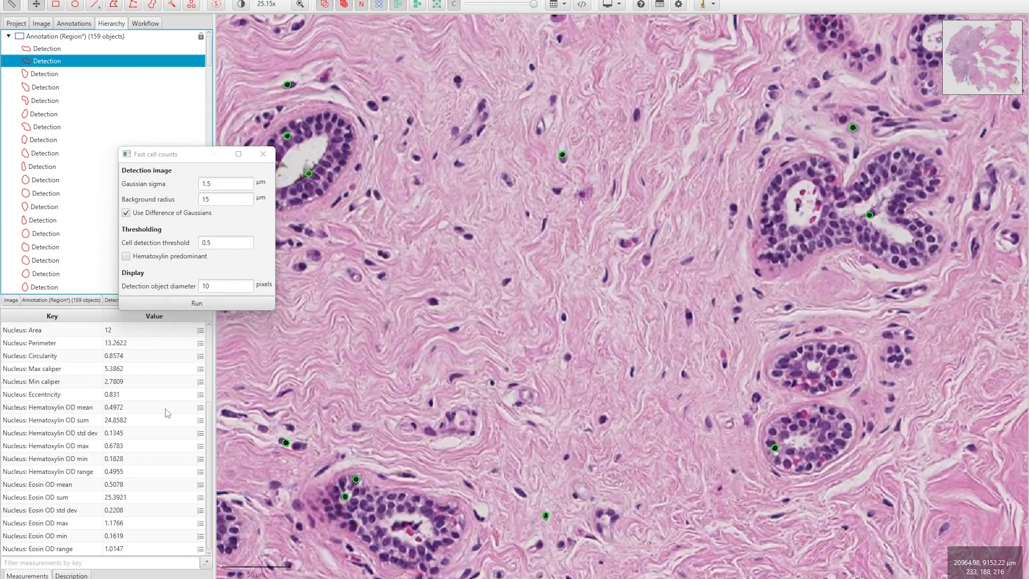
scroll(166, 408, "up", 1)
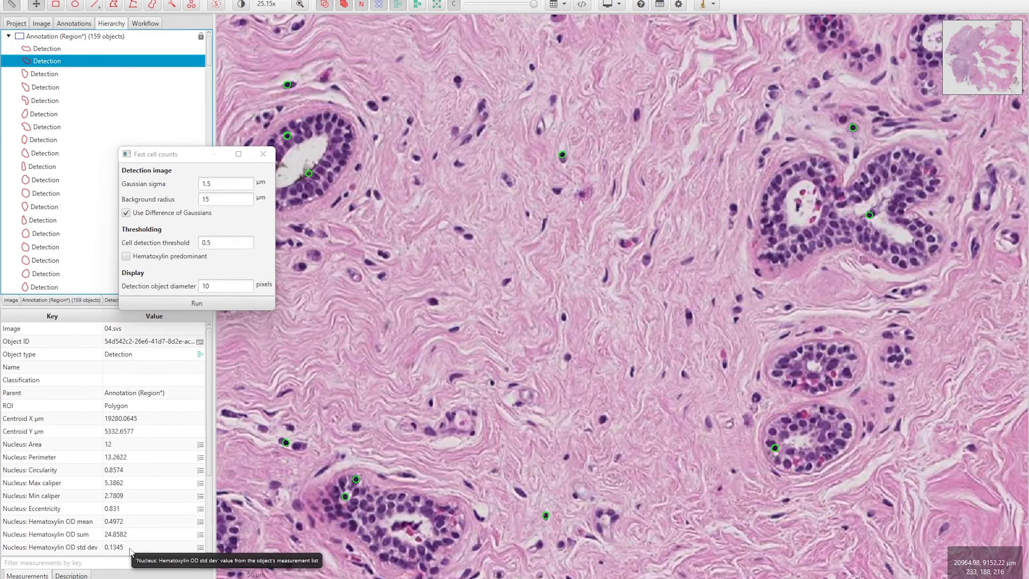
left_click(8, 36)
left_click(80, 62)
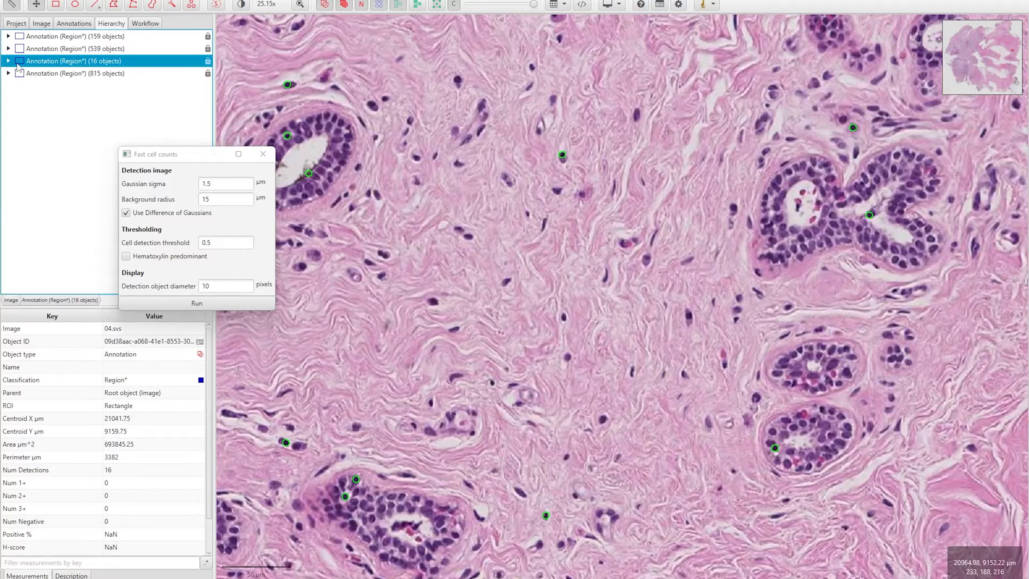
left_click(9, 61)
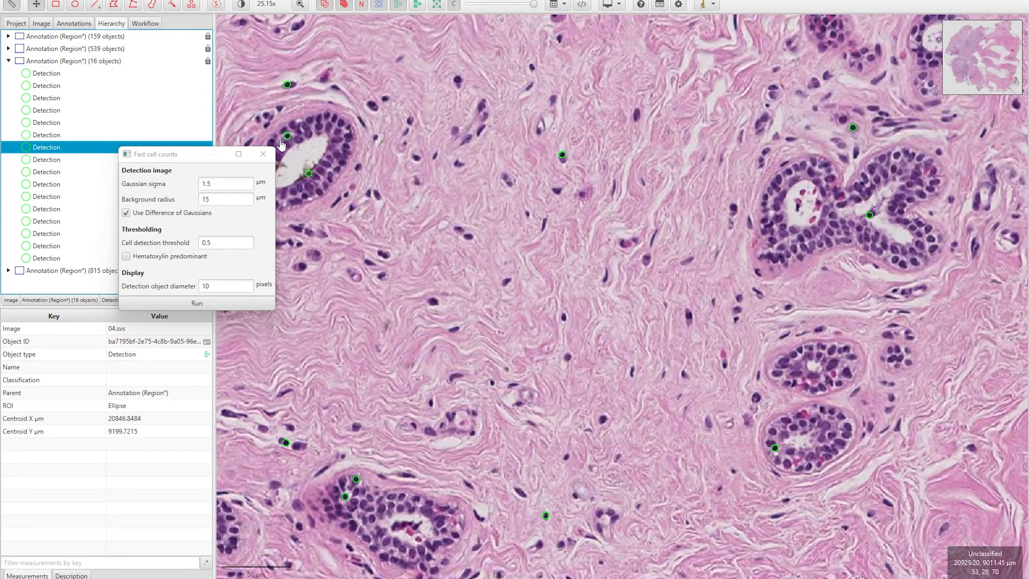
left_click(263, 154)
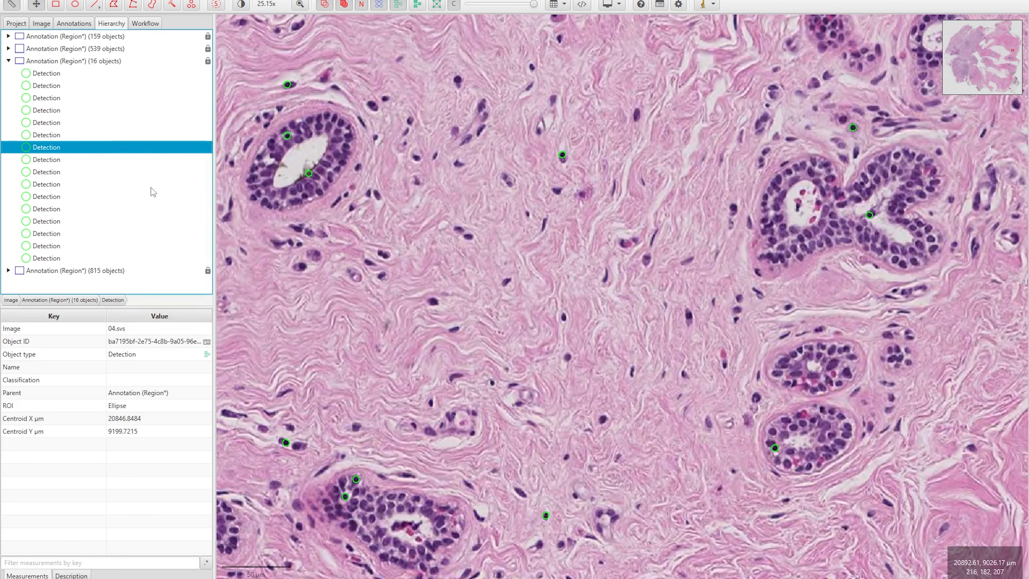
Review the latest fast cell counts in the Workflow history, then delete all Region* annotations with their detections
left_click(148, 24)
left_click(45, 300)
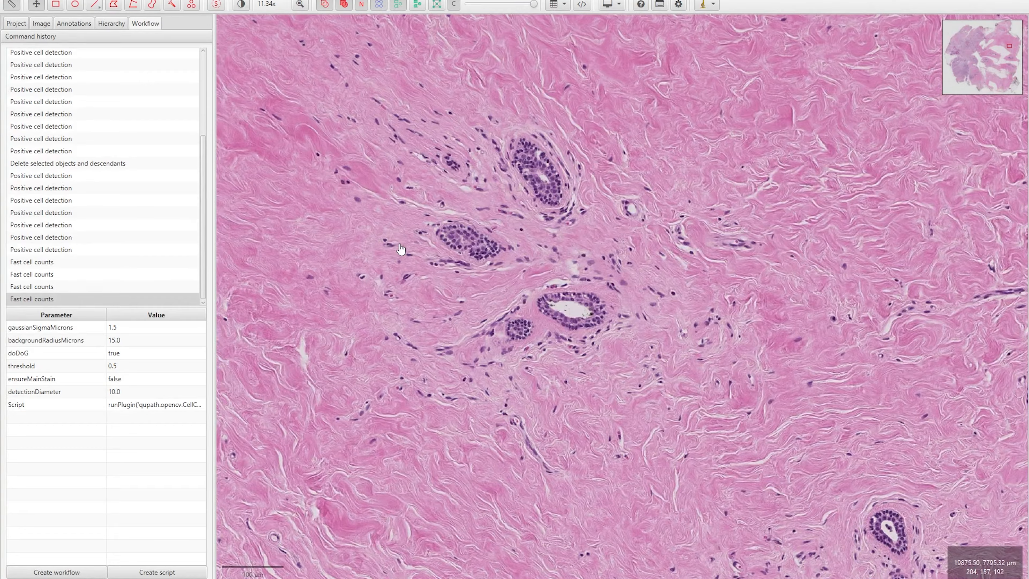
left_click(73, 23)
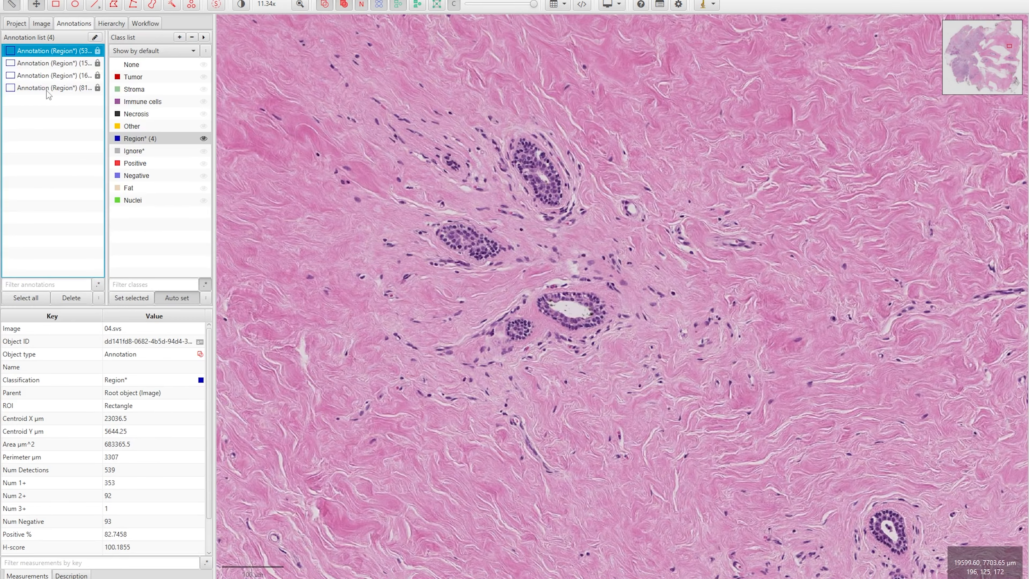
key("Delete")
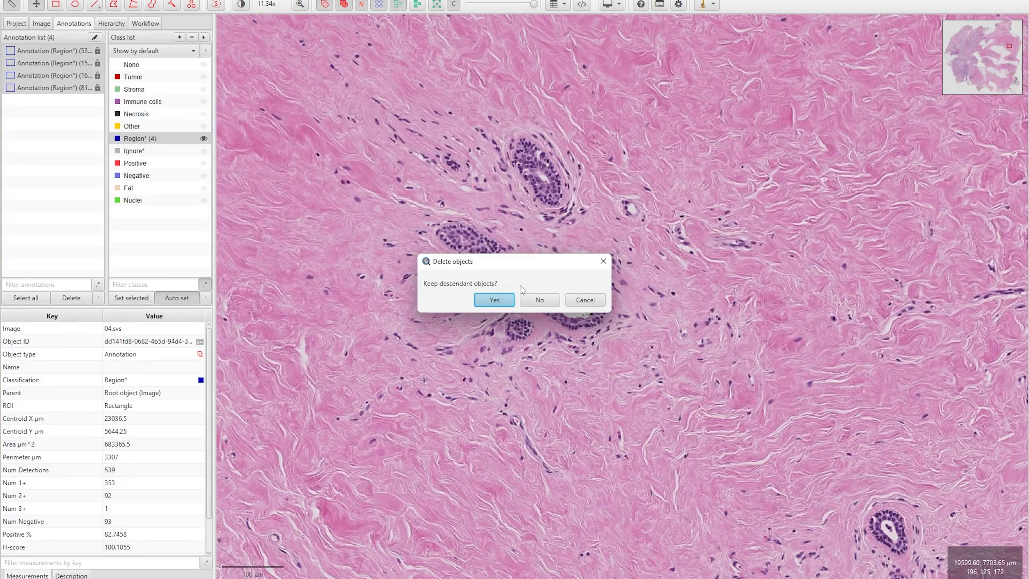
left_click(539, 300)
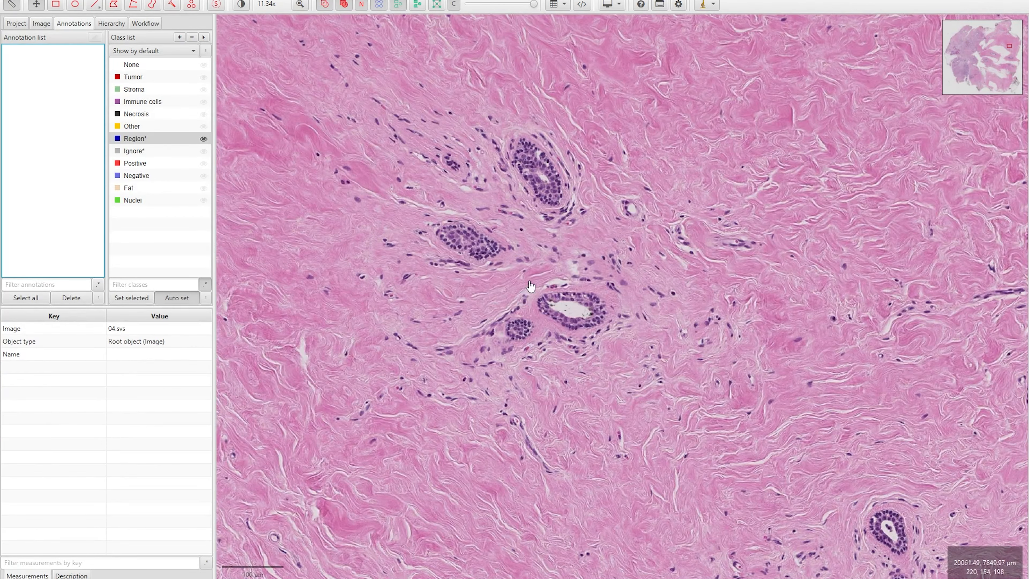
Set the Positive class and brush-paint a first Positive annotation over a stained nucleus
scroll(530, 287, "up", 5)
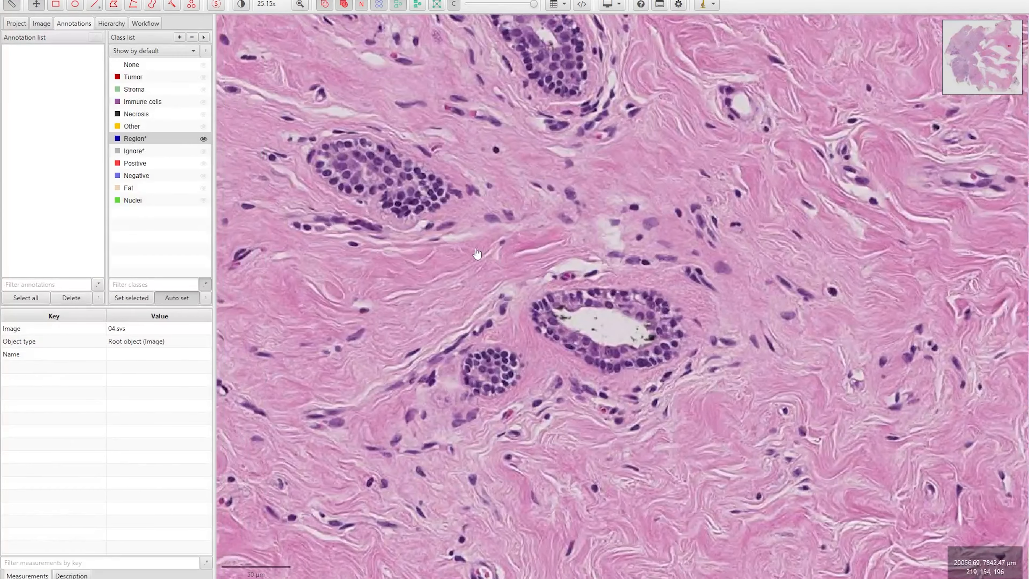
left_click_drag(477, 254, 508, 248)
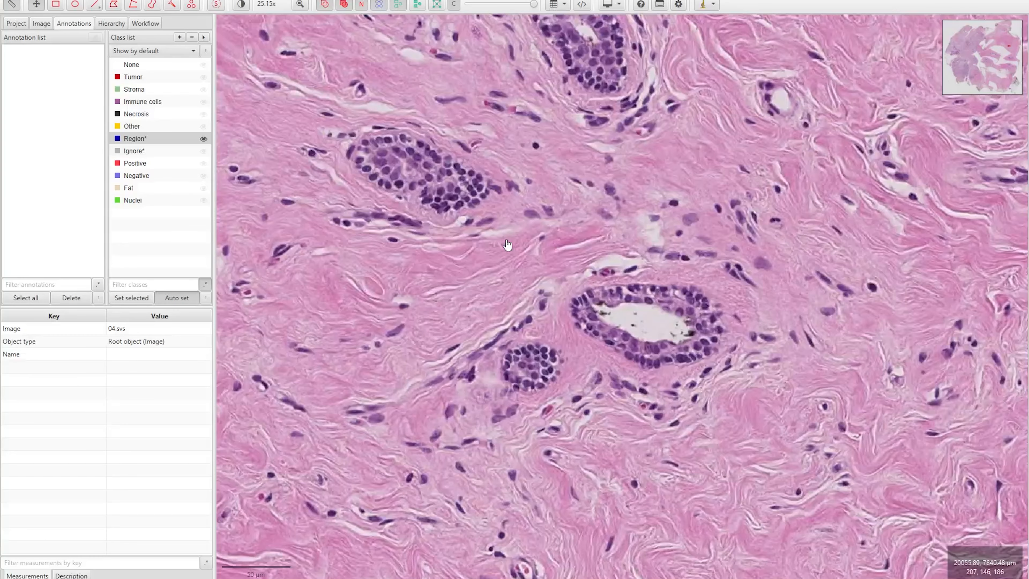
left_click(135, 163)
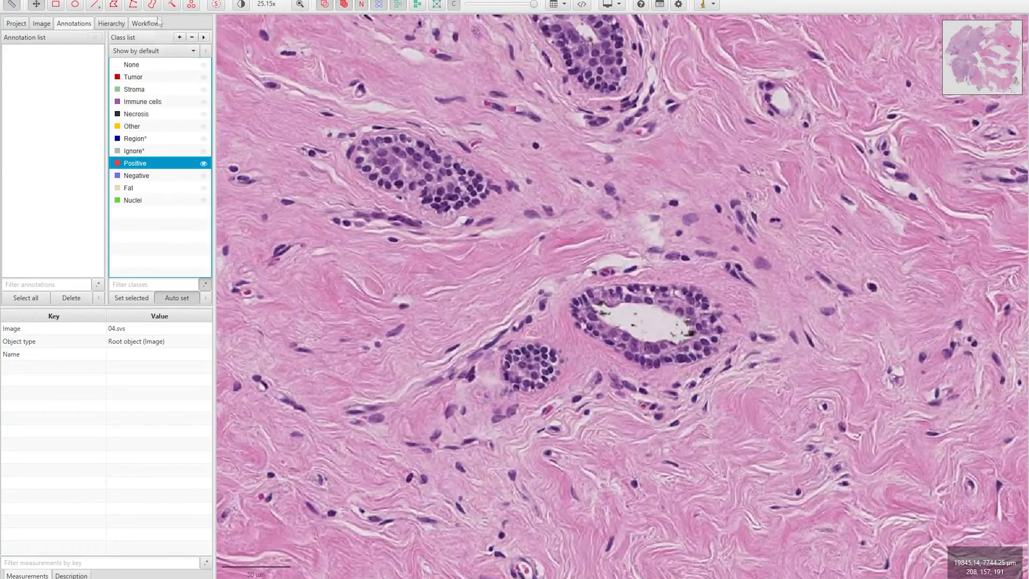
left_click(172, 4)
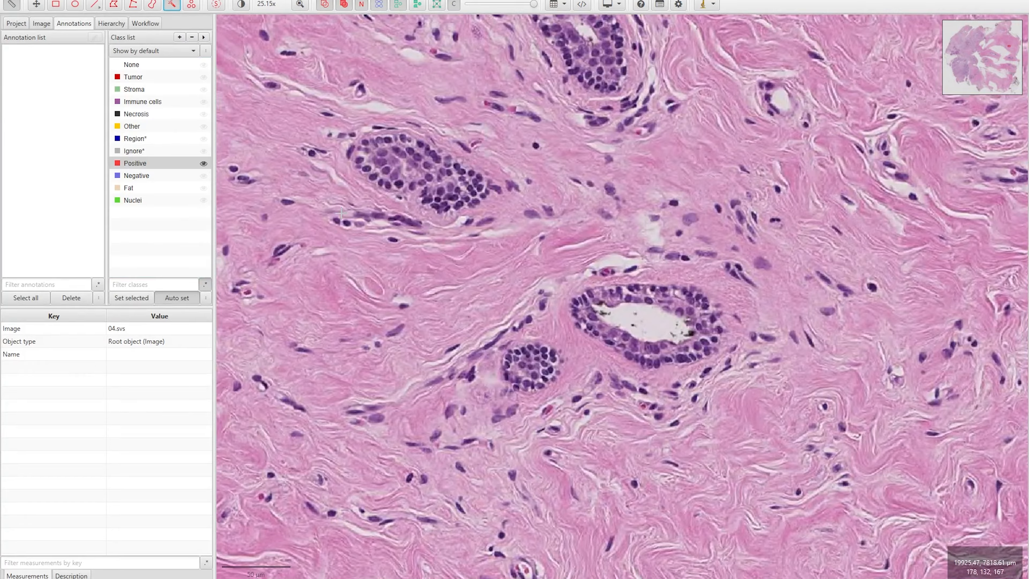
scroll(399, 242, "up", 3)
scroll(399, 242, "up", 2)
mouse_move(389, 231)
left_mouse_down()
mouse_move(375, 231)
mouse_move(395, 237)
left_mouse_up()
Mark six more stained nuclei in the cluster as Positive
left_click(534, 100)
left_click(405, 50)
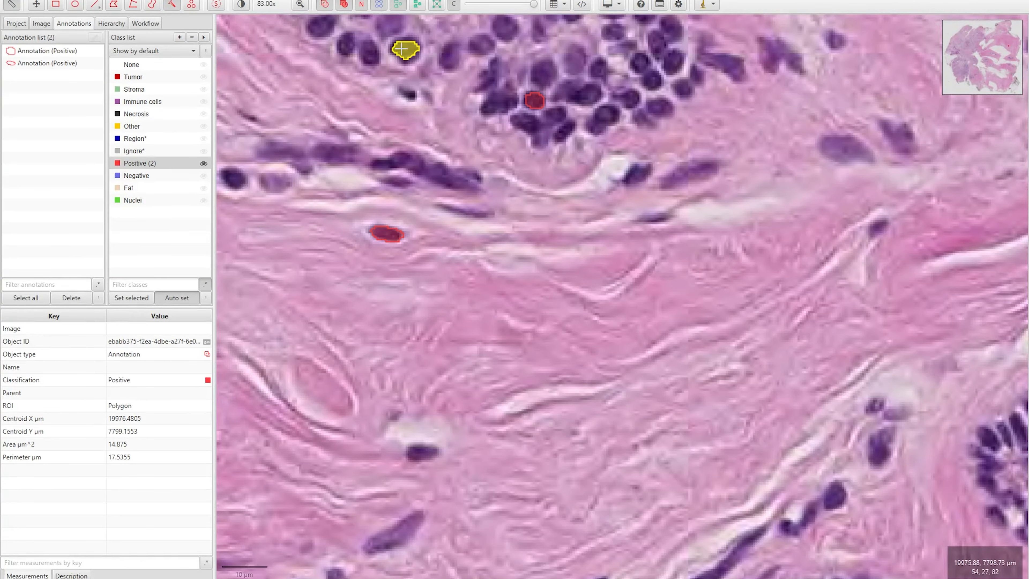
left_click(448, 54)
left_click(346, 44)
left_click(370, 54)
left_click(230, 175)
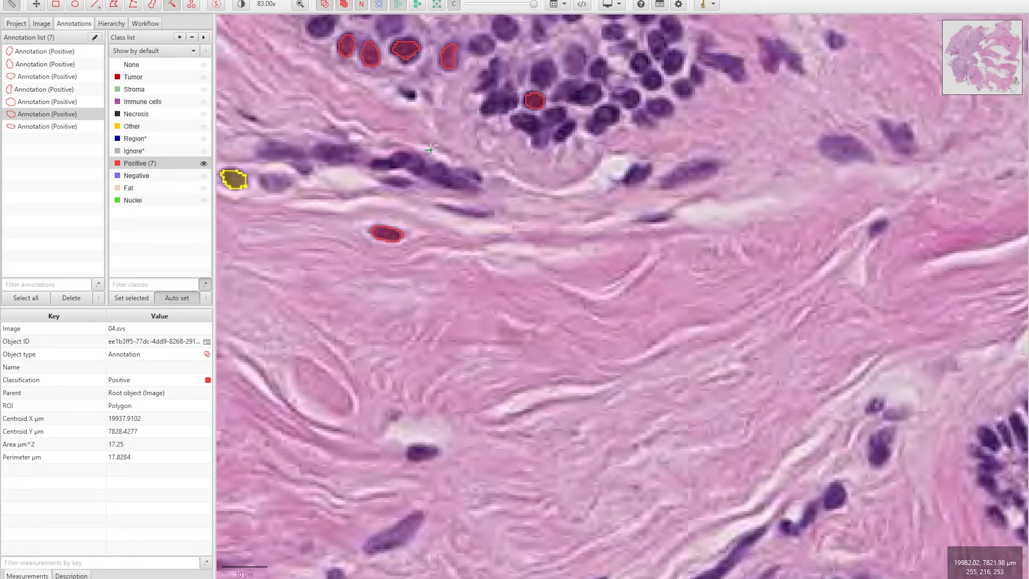
Add the last Positive annotations on stained nuclei near the top of the cluster
scroll(431, 150, "down", 4)
scroll(450, 80, "up", 2)
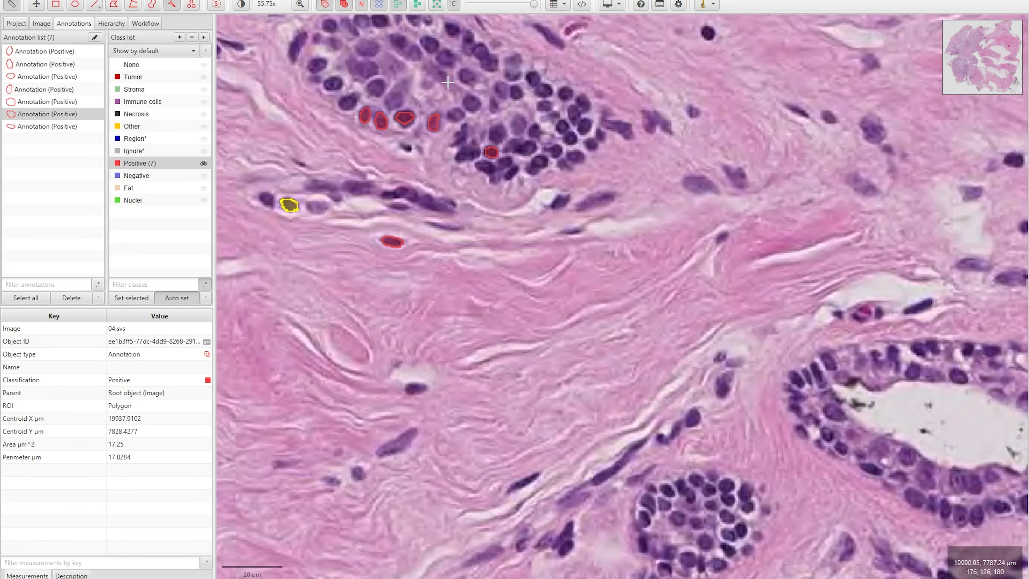
scroll(449, 80, "up", 2)
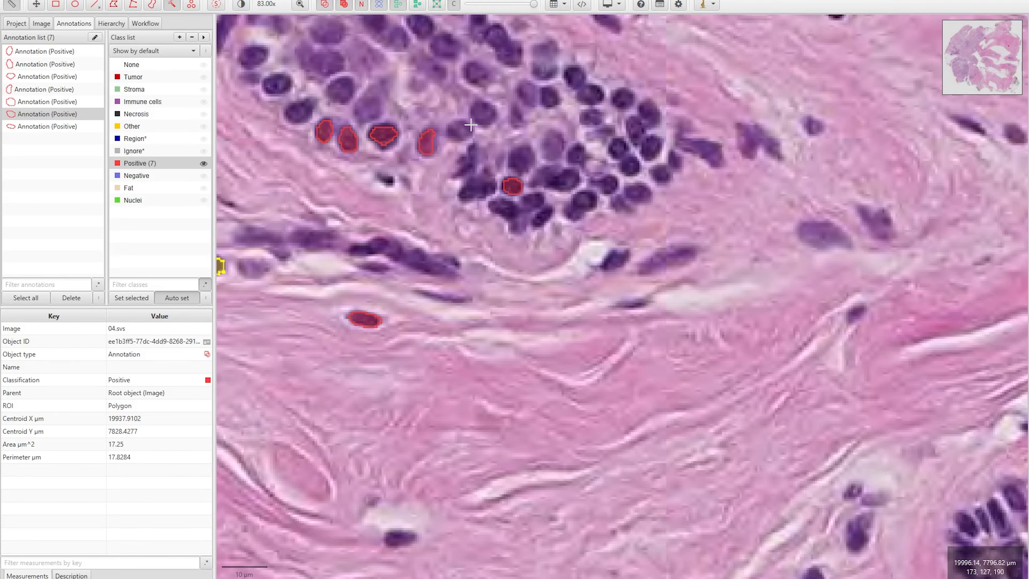
left_click(562, 181)
left_click(484, 113)
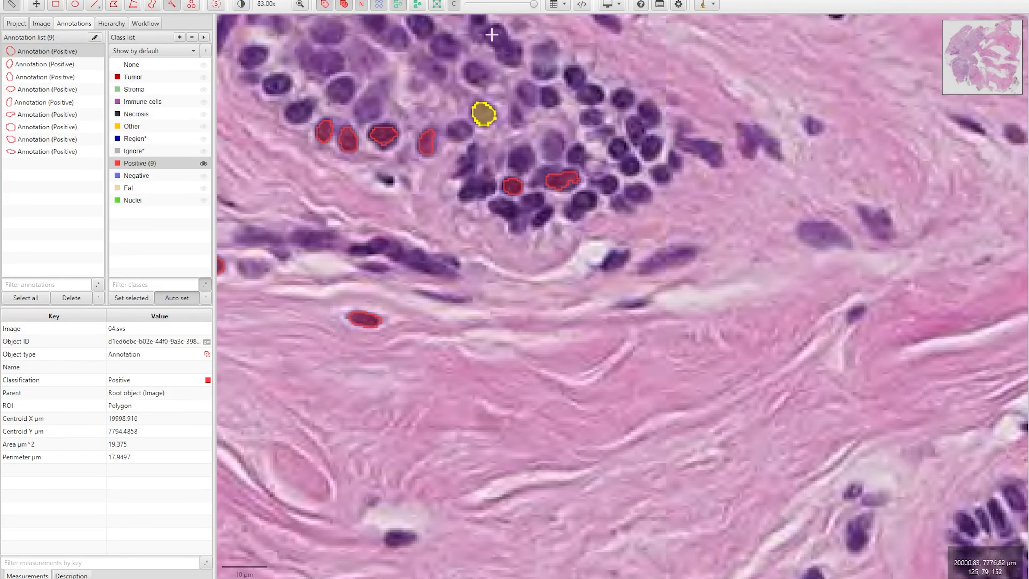
left_click_drag(482, 20, 510, 54)
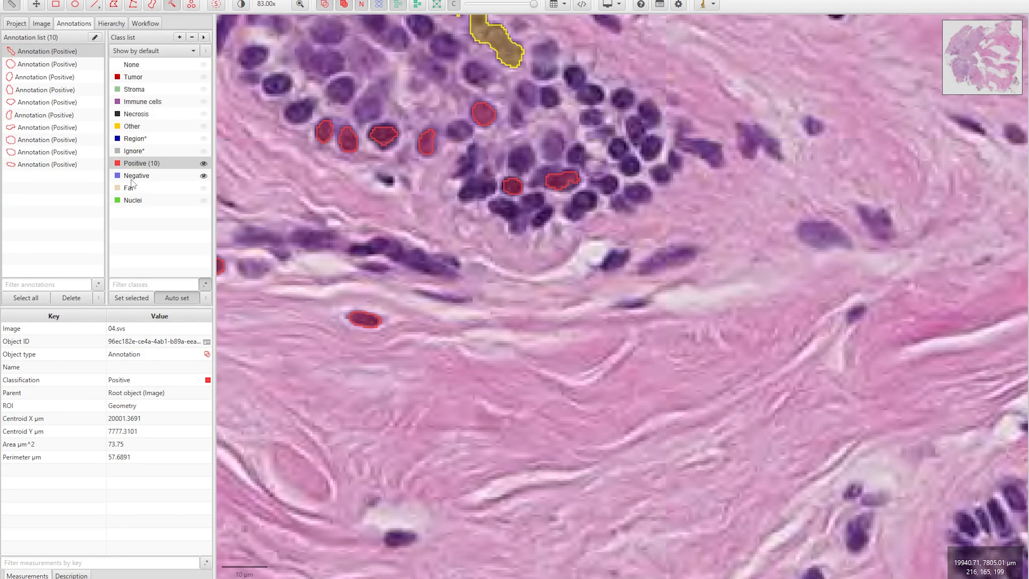
left_click(156, 179)
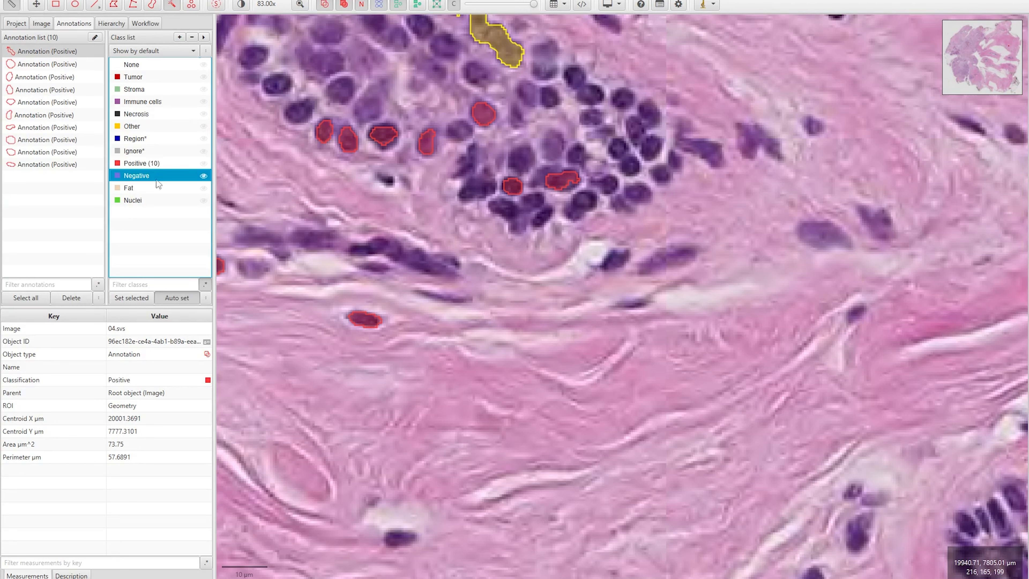
Brush-paint Negative annotations over the pale stromal nuclei surrounding the cluster, then deselect and recentre
left_click_drag(418, 291, 443, 295)
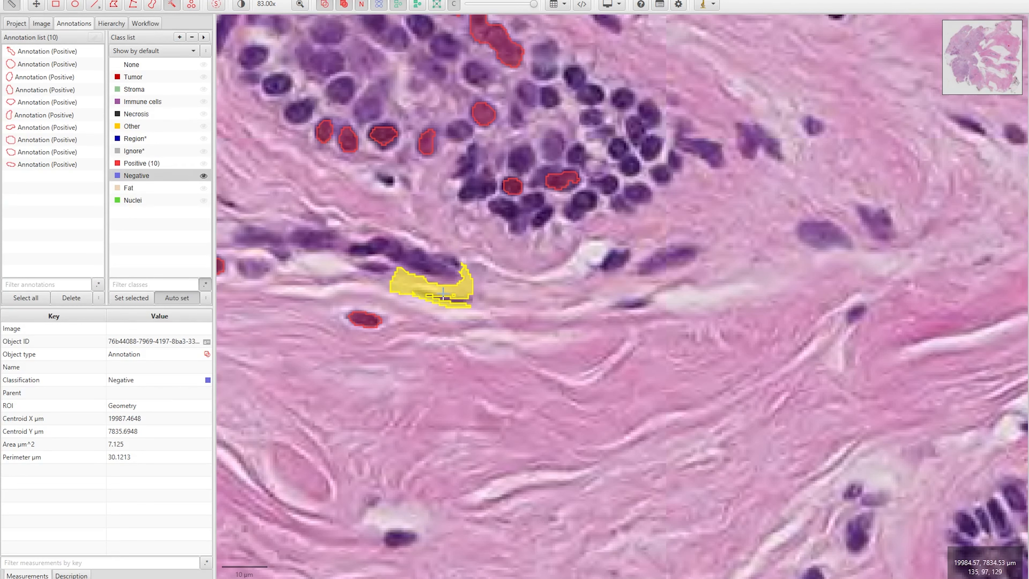
left_click_drag(649, 270, 685, 256)
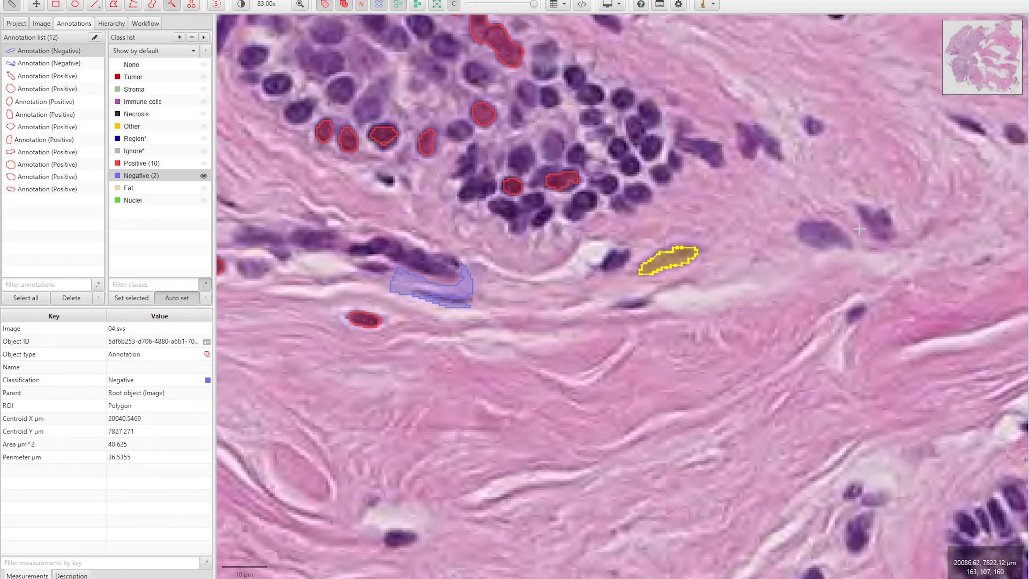
left_click_drag(814, 230, 834, 235)
left_click_drag(762, 134, 756, 150)
left_click_drag(685, 130, 717, 162)
left_click_drag(867, 211, 884, 235)
left_click_drag(847, 322, 857, 315)
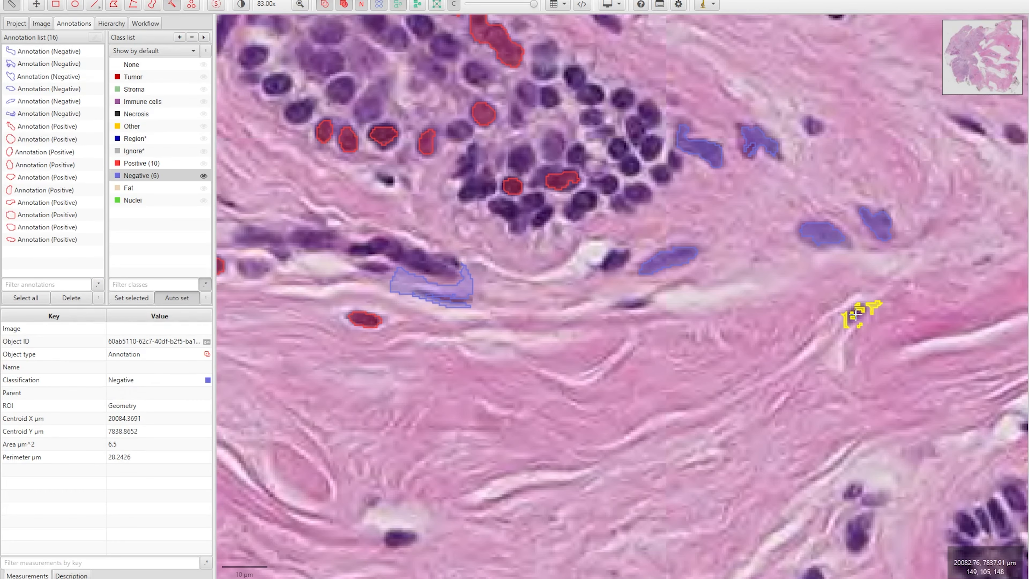
left_click_drag(391, 540, 407, 540)
left_click_drag(240, 268, 301, 233)
scroll(357, 276, "down", 3)
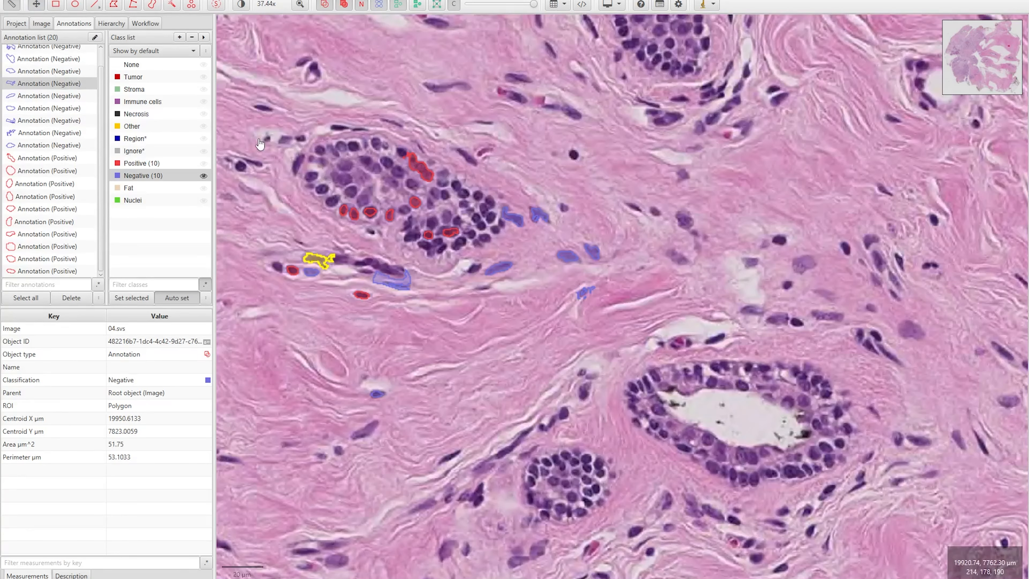
left_click(259, 144)
left_click_drag(253, 161, 307, 186)
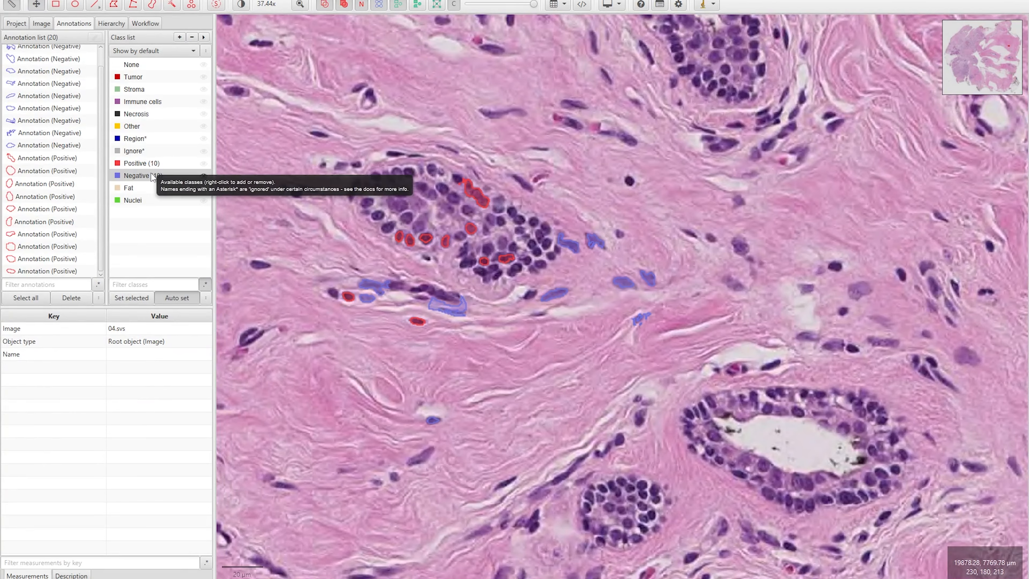
left_click(263, 1)
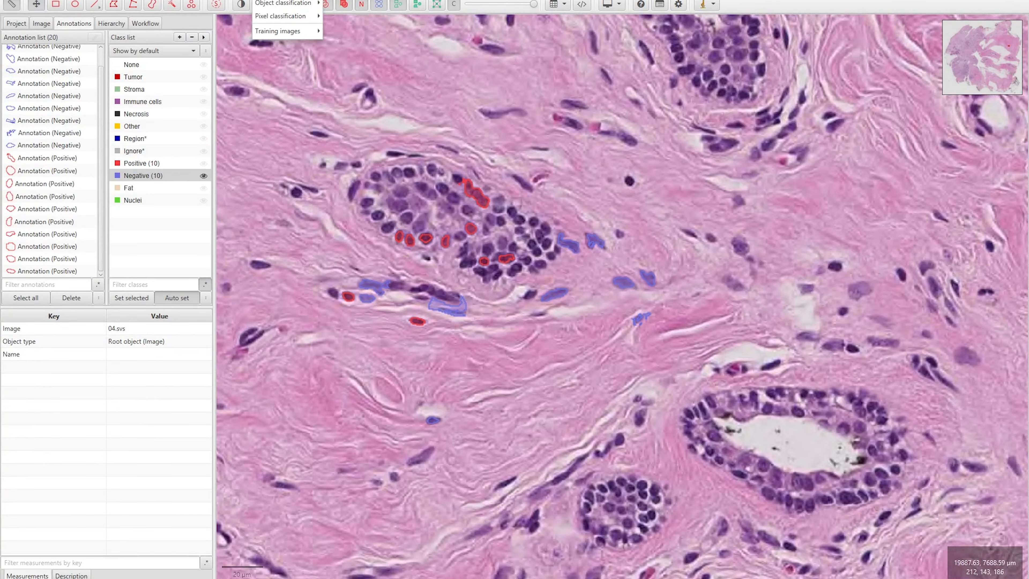
mouse_move(272, 19)
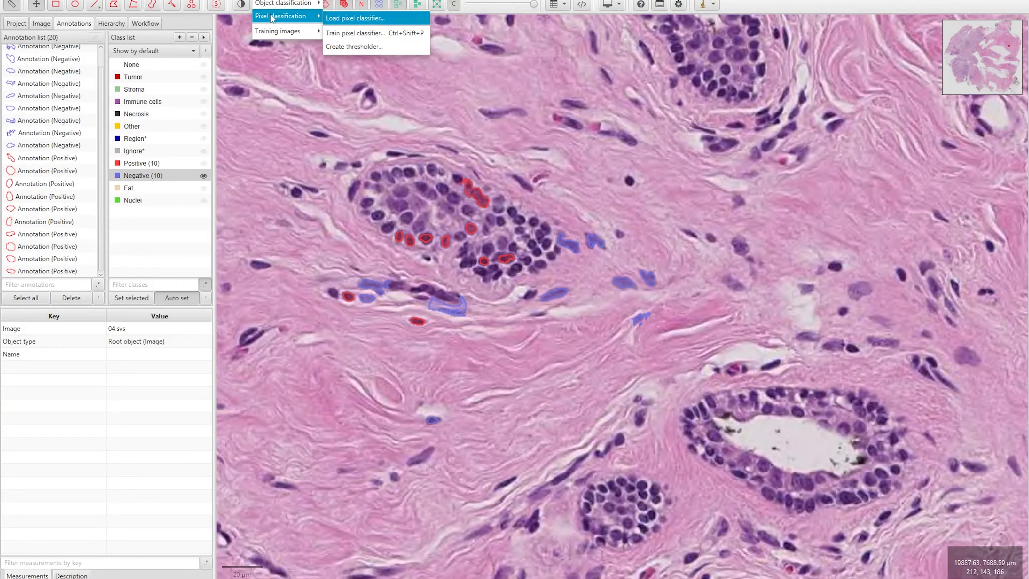
left_click(369, 33)
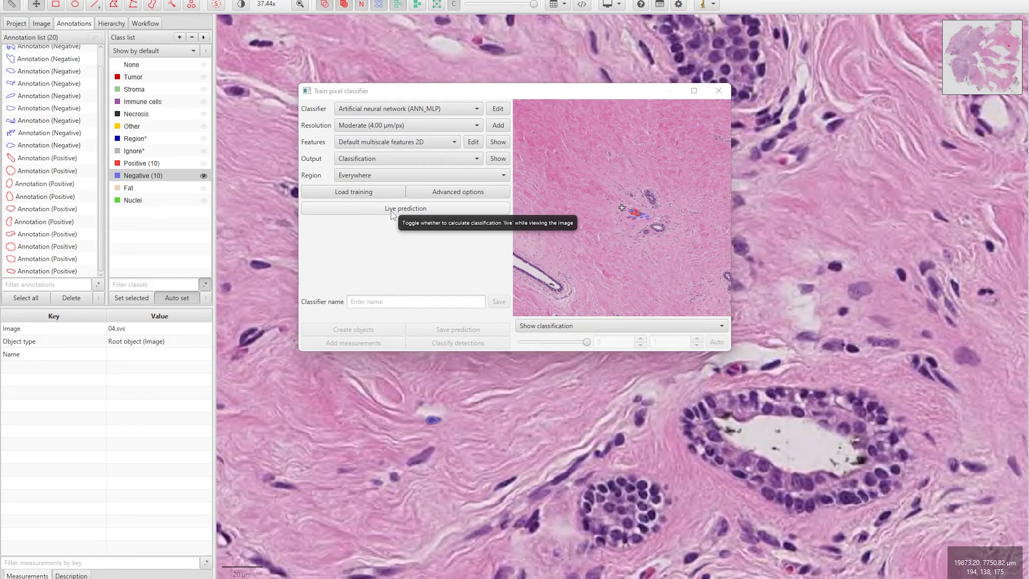
left_click(391, 214)
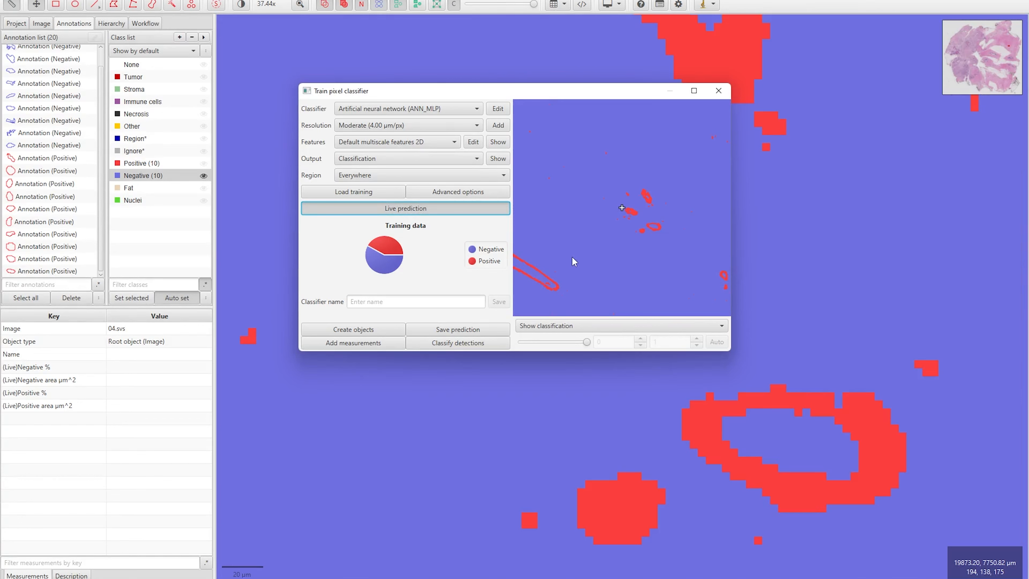
scroll(764, 221, "down", 3)
scroll(765, 221, "down", 2)
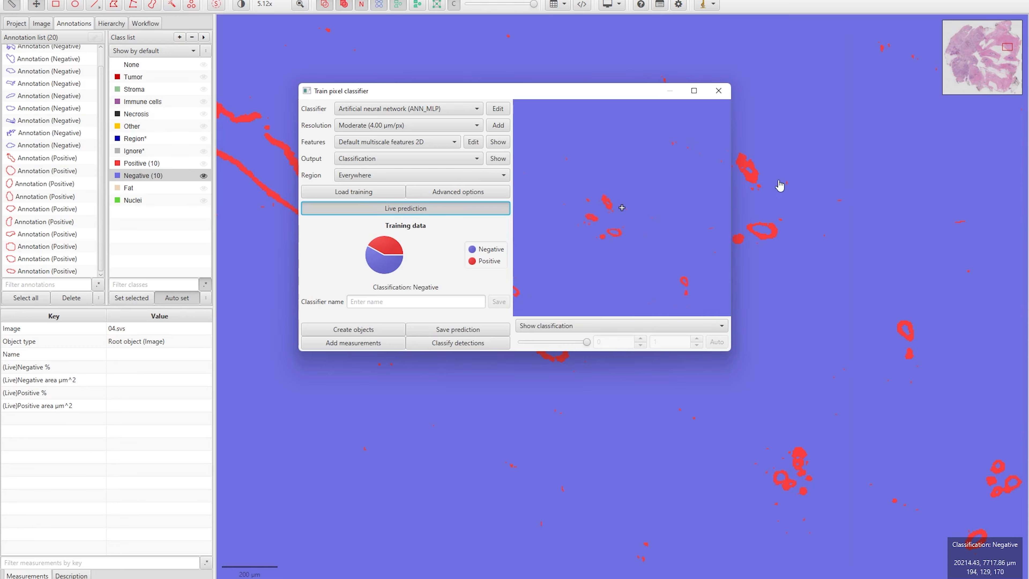
scroll(783, 201, "up", 2)
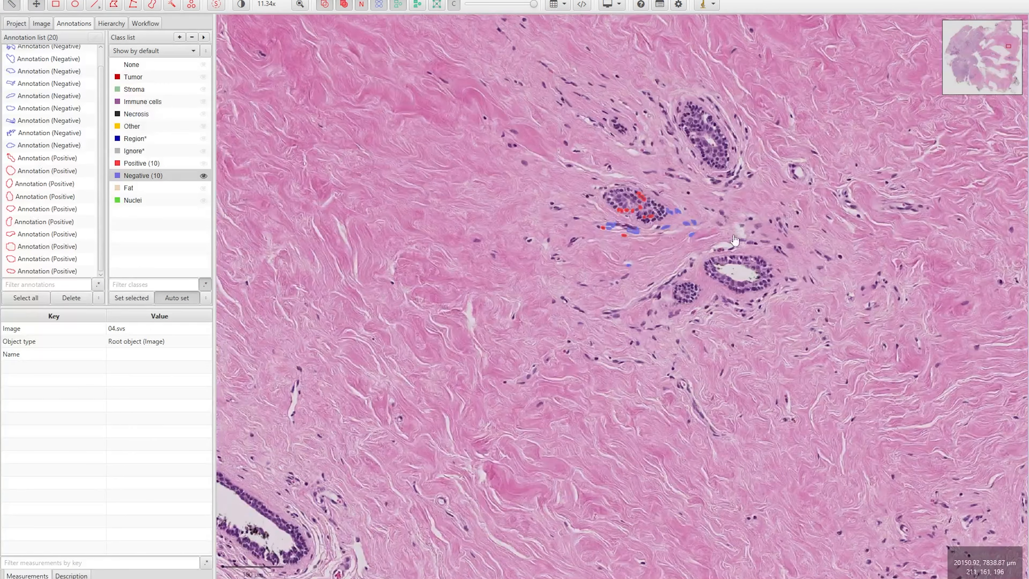
scroll(736, 239, "up", 2)
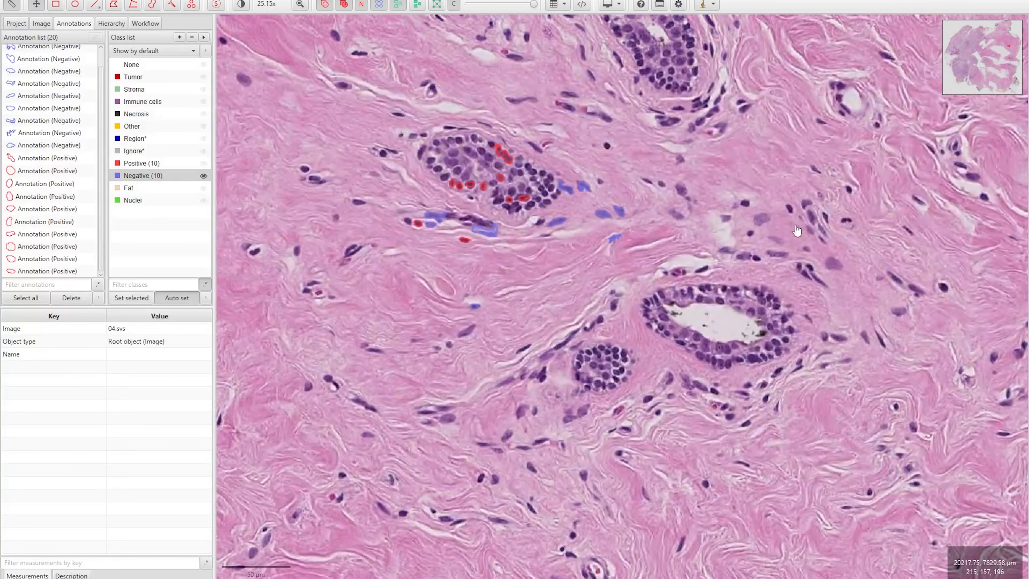
With the Fat class and Wand tool, fill the duct lumen, vessel lumen and white gaps as Fat
left_click(117, 189)
left_click(145, 189)
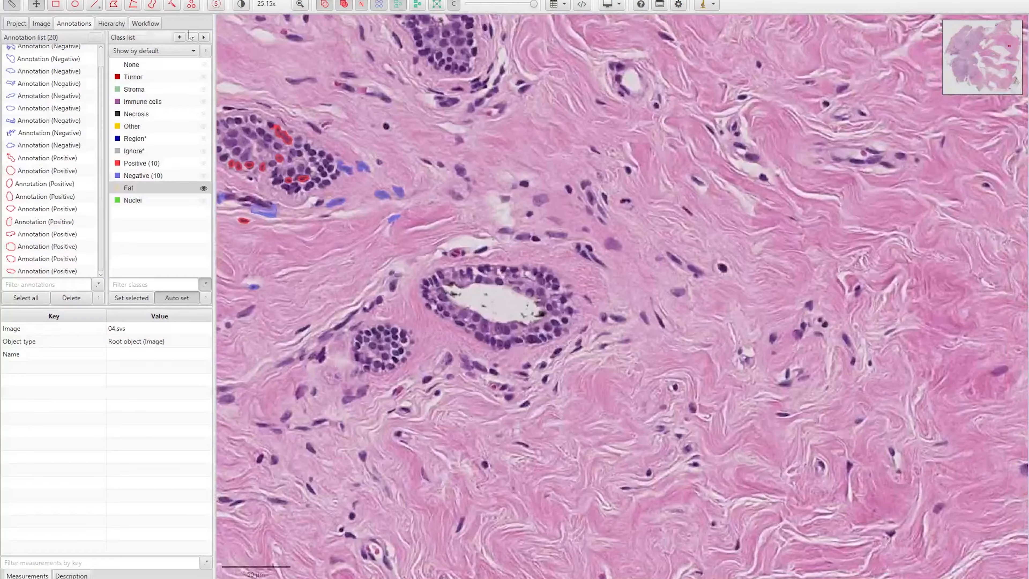
left_click(173, 5)
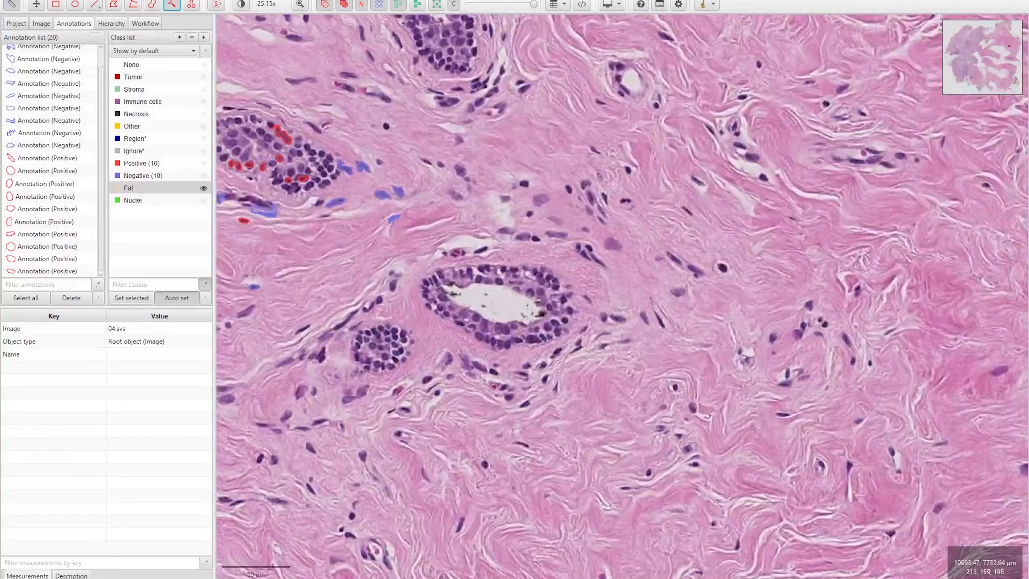
left_click_drag(503, 308, 472, 303)
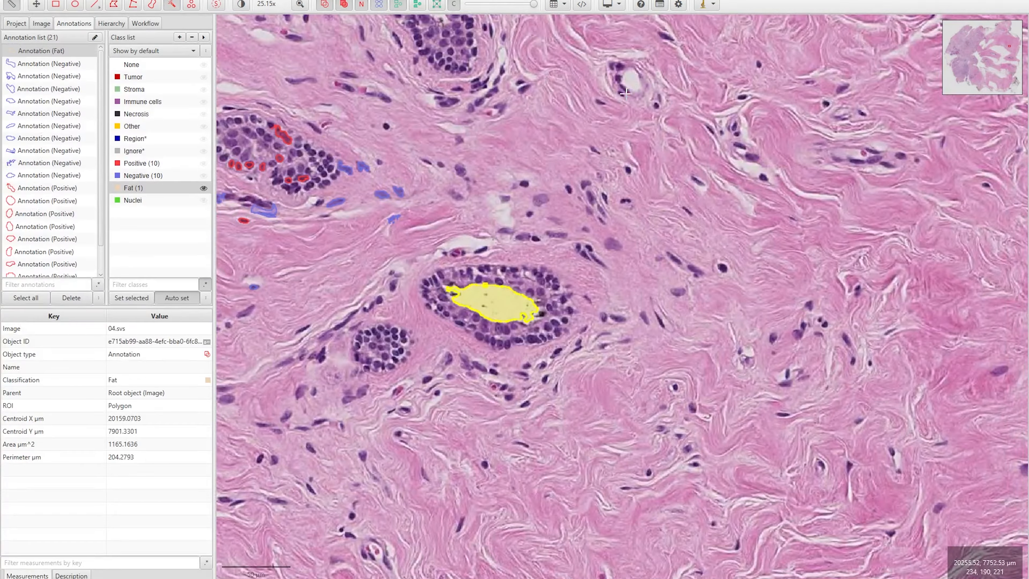
left_click(631, 82)
left_click(467, 242)
left_click(502, 210)
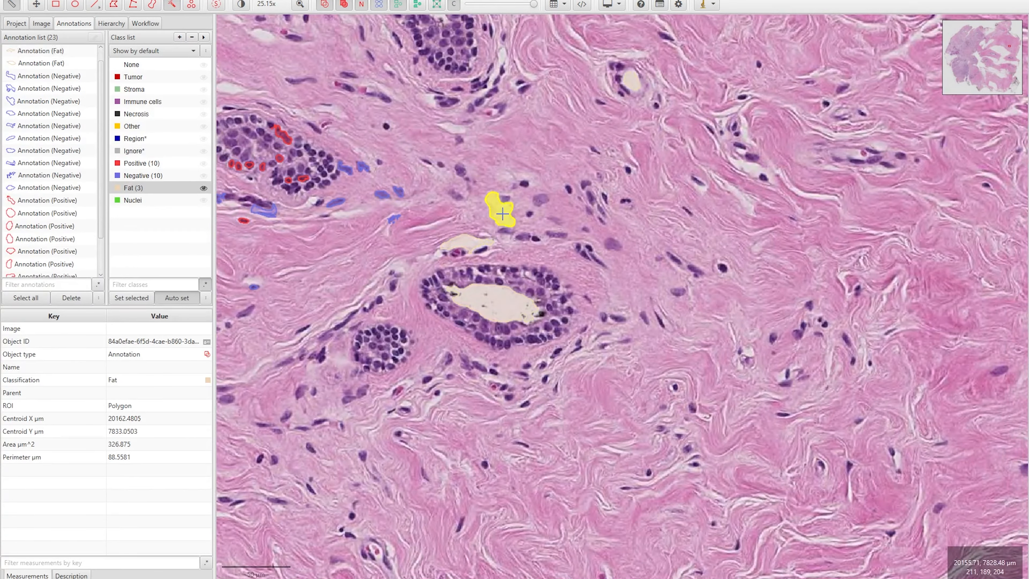
Fill the lower-right duct lumen as Fat, cutting a hole around its dark centre
scroll(503, 211, "down", 2)
scroll(825, 486, "up", 3)
left_click_drag(787, 457, 774, 408)
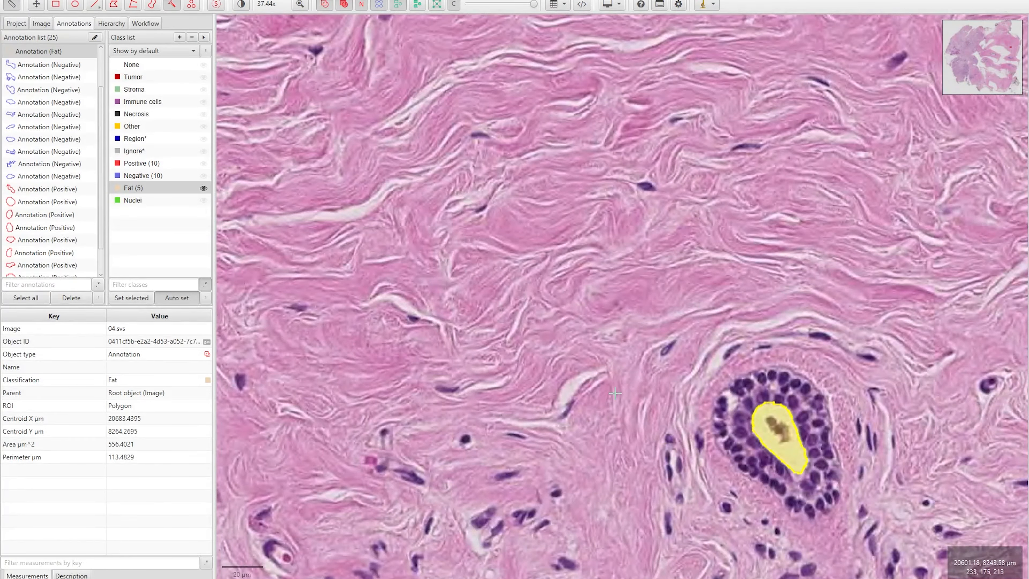
left_click(781, 428, "alt")
left_click_drag(783, 432, 785, 434)
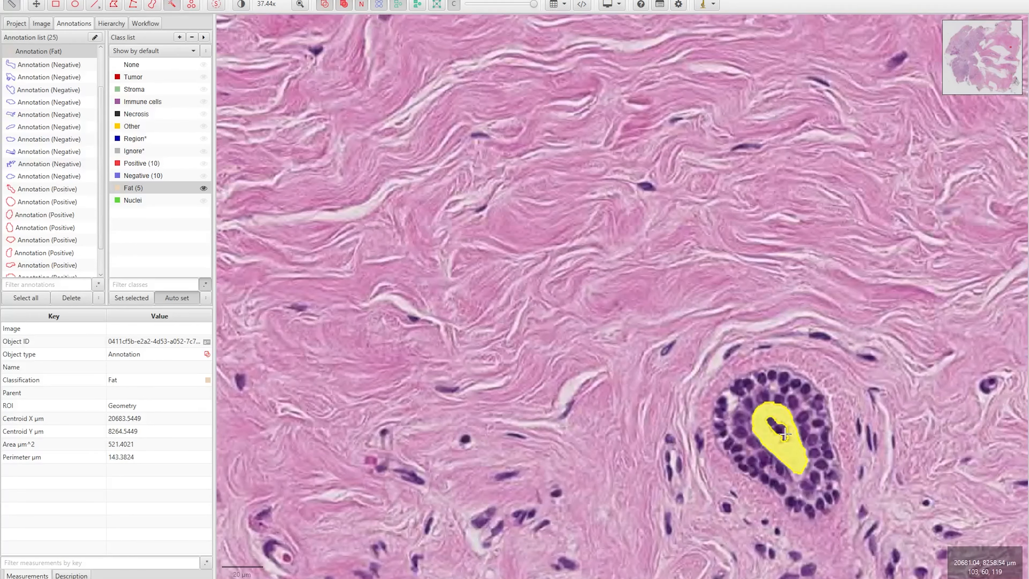
left_click_drag(785, 436, 787, 438)
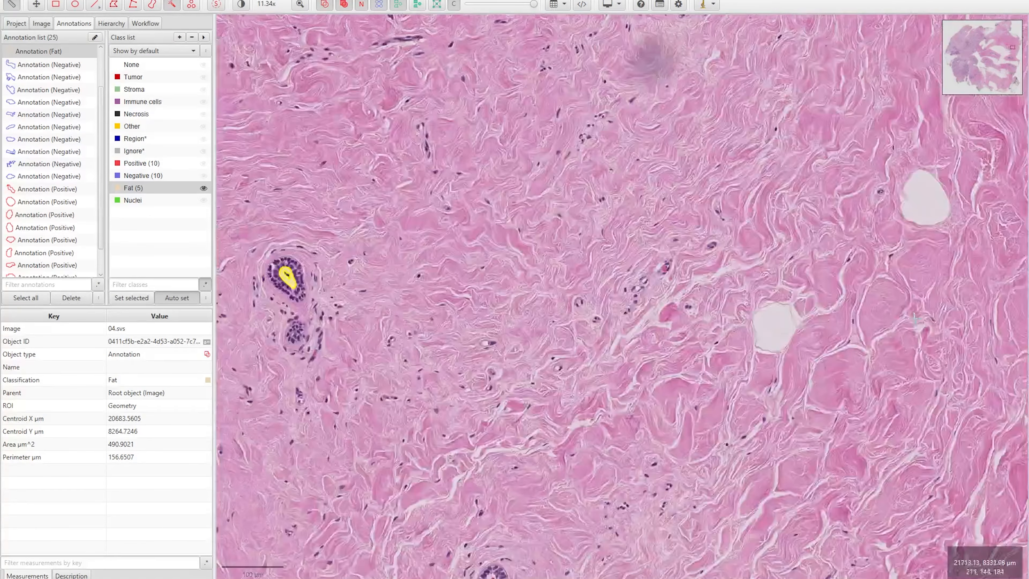
Fill the remaining white holes and the fatty tissue area as Fat
scroll(859, 322, "up", 8)
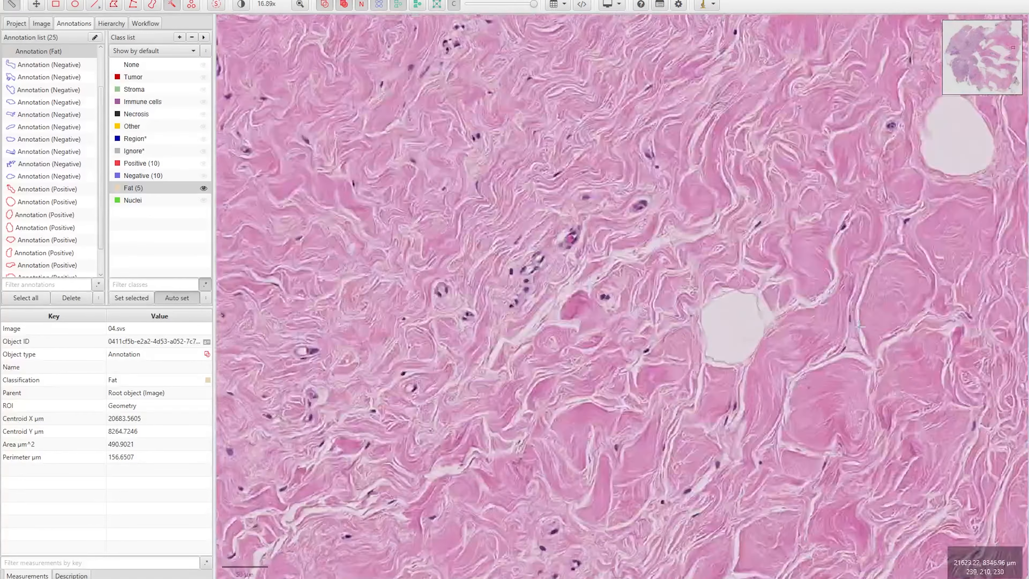
mouse_move(659, 317)
left_mouse_down()
mouse_move(675, 347)
mouse_move(671, 311)
mouse_move(689, 320)
left_mouse_up()
scroll(758, 323, "down", 5)
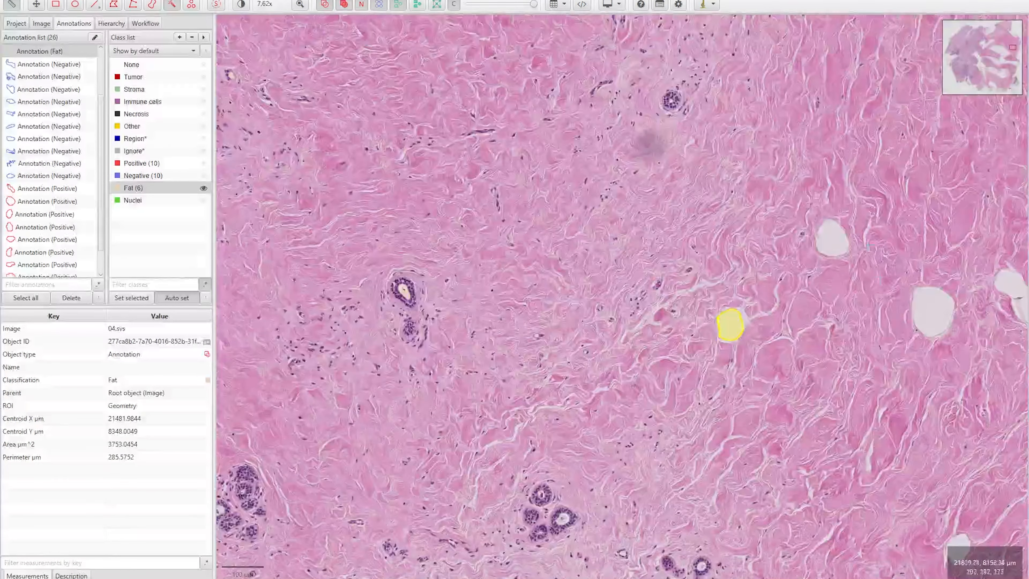
left_click_drag(921, 301, 926, 315)
left_click_drag(831, 232, 829, 235)
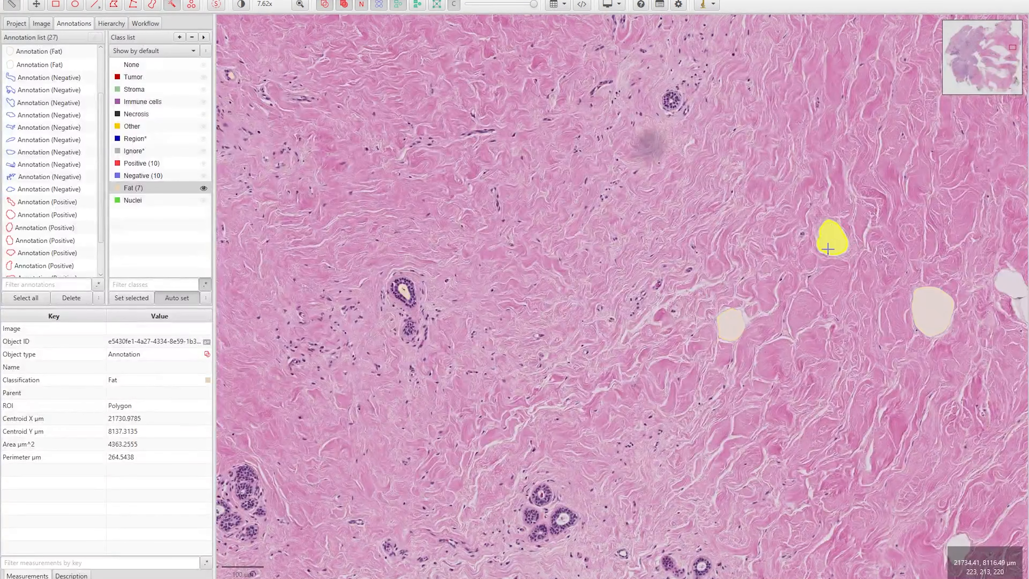
left_click_drag(1008, 286, 1009, 289)
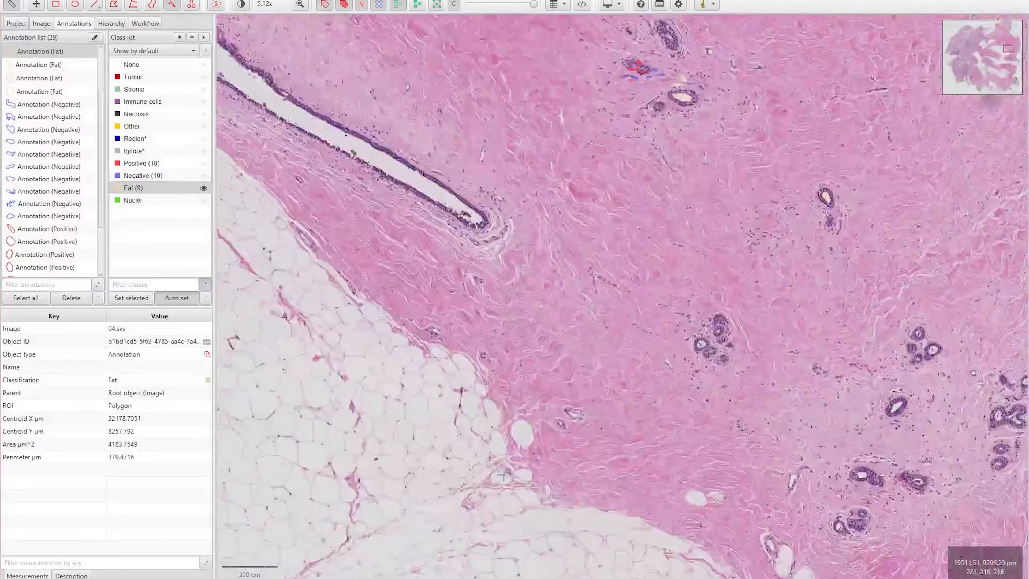
scroll(554, 364, "up", 5)
left_click_drag(554, 363, 556, 378)
scroll(403, 374, "down", 5)
mouse_move(296, 344)
left_mouse_down()
mouse_move(314, 325)
mouse_move(305, 306)
mouse_move(362, 262)
left_mouse_up()
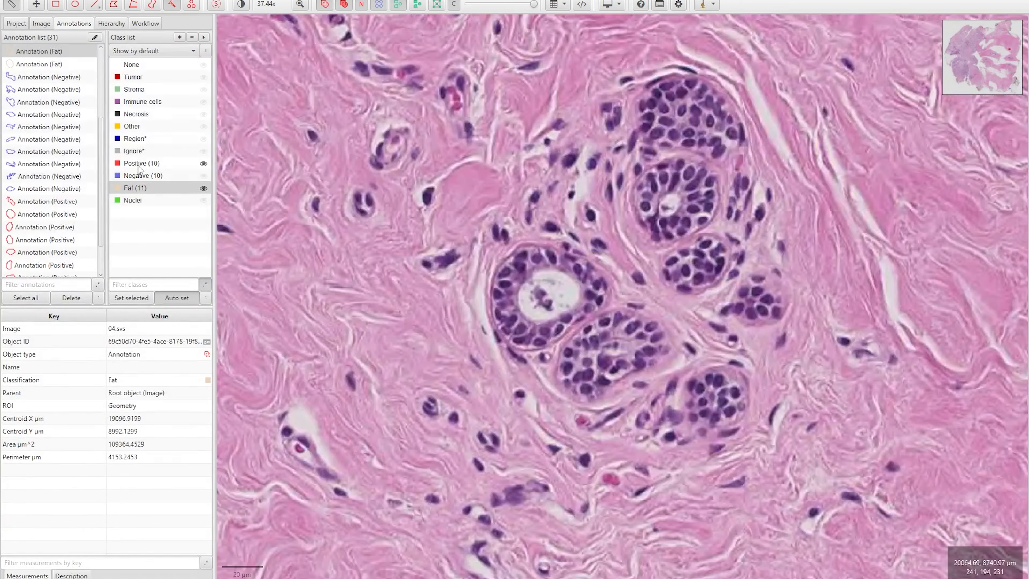
Mark two groups of duct nuclei as Positive with the Wand
left_click(141, 165)
scroll(450, 252, "up", 3)
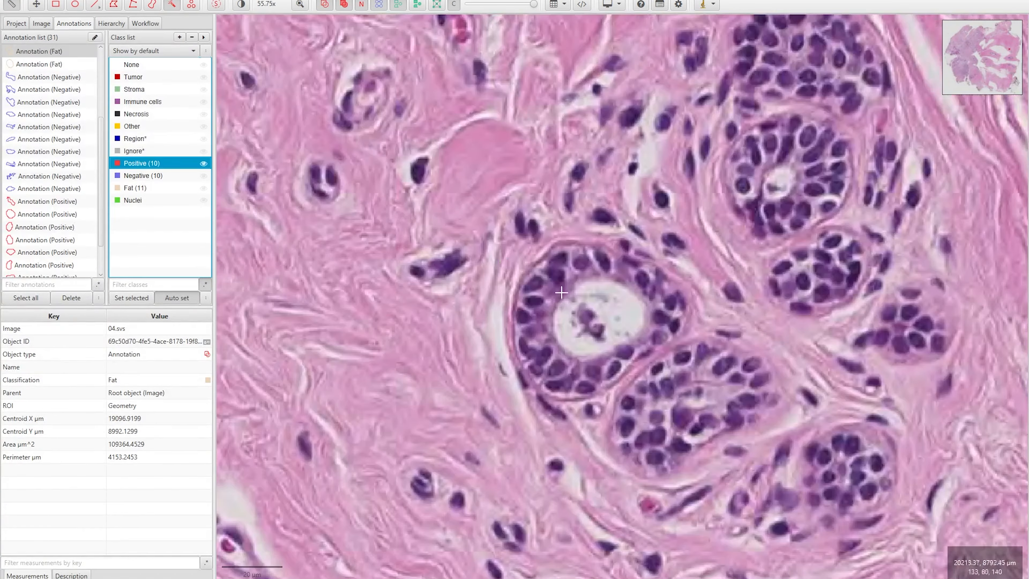
mouse_move(535, 285)
left_mouse_down()
mouse_move(558, 271)
mouse_move(558, 279)
left_mouse_up()
mouse_move(520, 316)
left_mouse_down()
mouse_move(526, 354)
mouse_move(551, 377)
left_mouse_up()
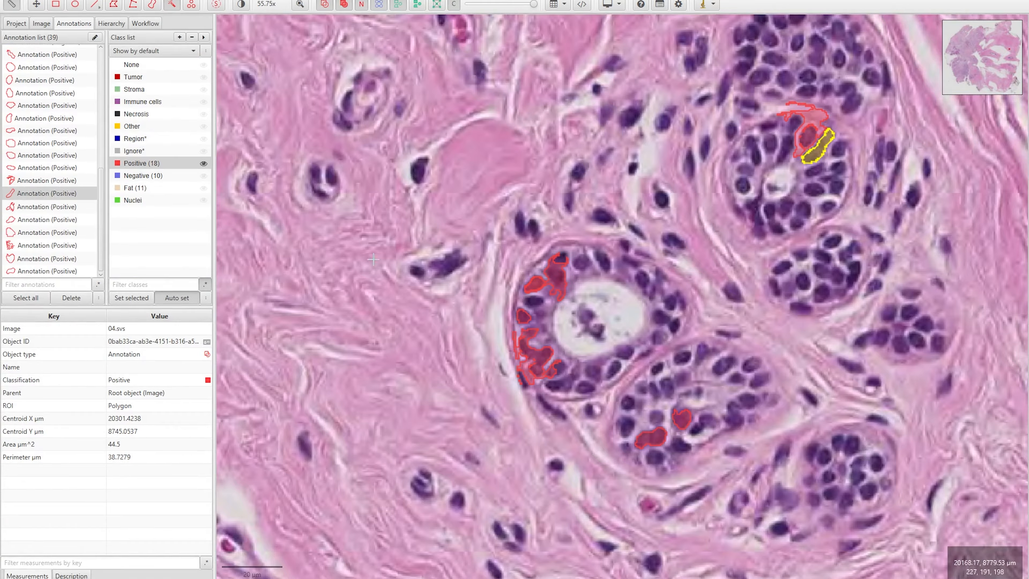
Mark five stromal nuclei as Negative
left_click(163, 176)
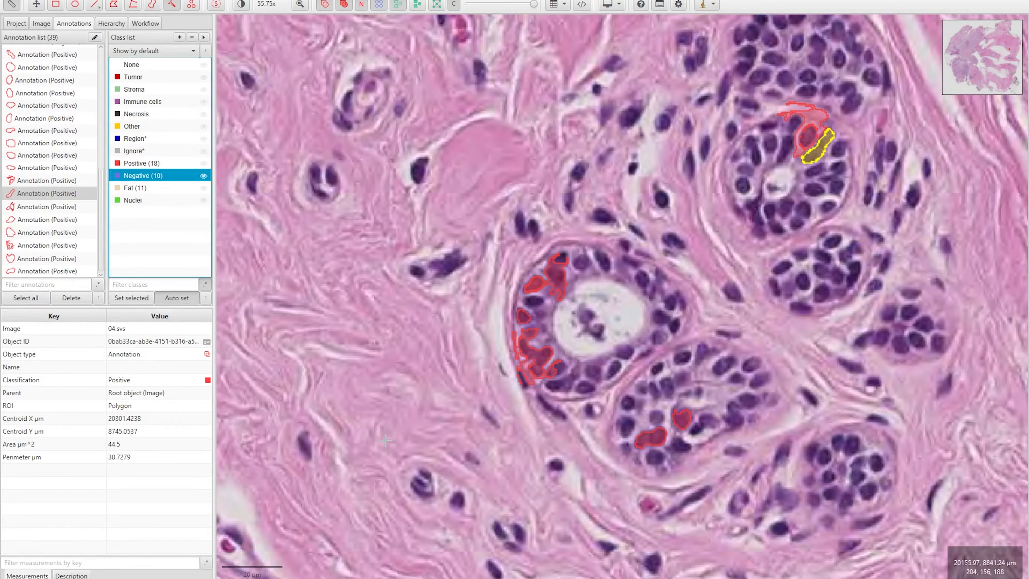
left_click(303, 444)
left_click(471, 459)
left_click(486, 413)
left_click(501, 371)
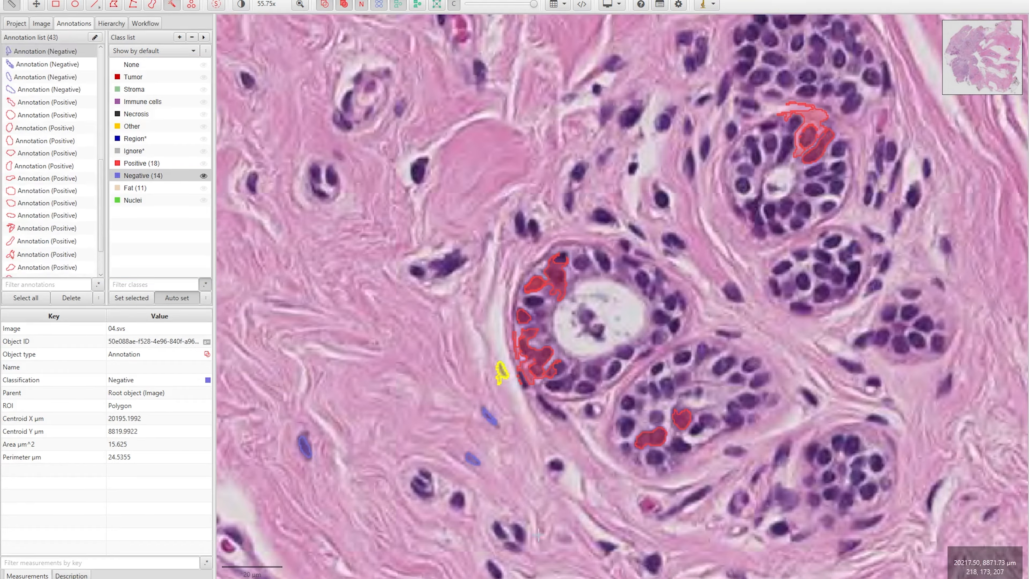
left_click(245, 80)
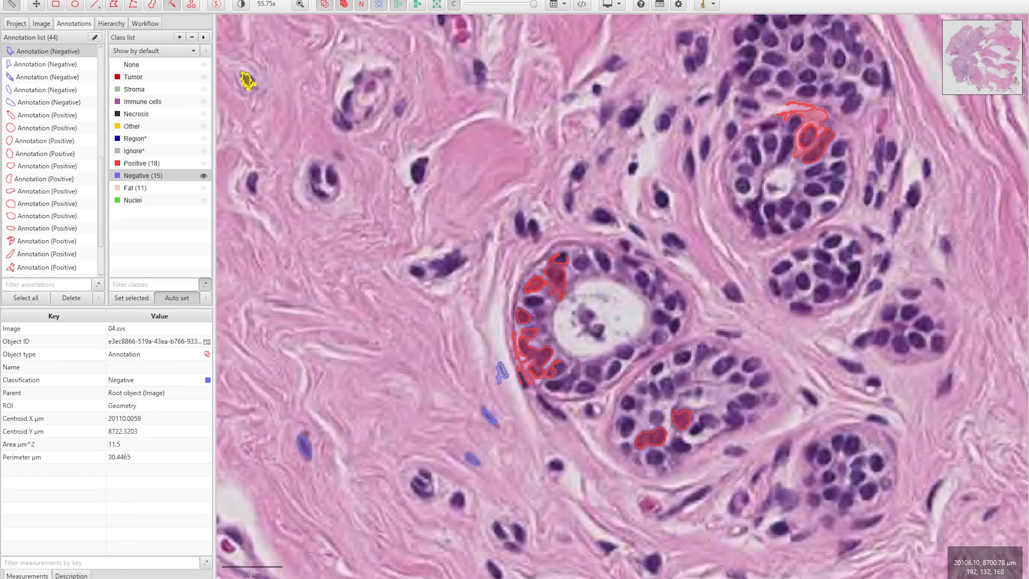
Reopen the Train pixel classifier window from Classify > Pixel classification
left_click(263, 0)
mouse_move(271, 2)
left_click(357, 18)
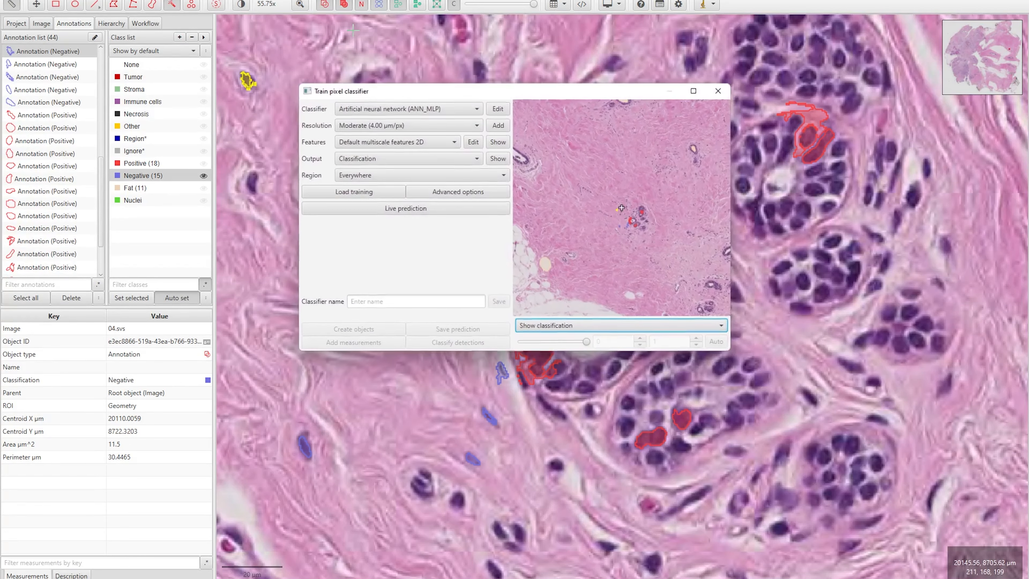
Turn on live prediction, keep ANN_MLP, and set resolution to Full (0.50 µm/px)
left_click(410, 213)
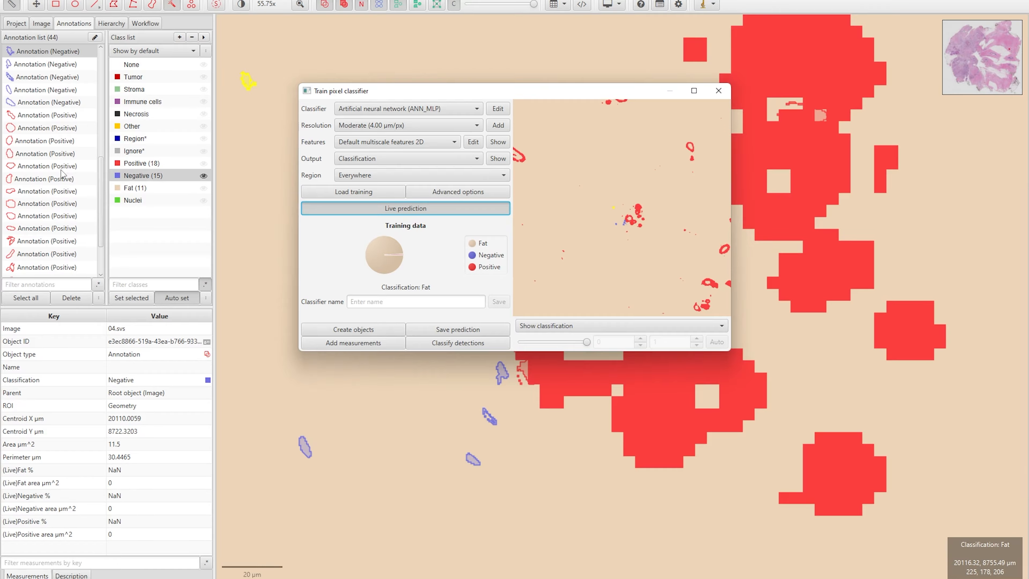
left_click_drag(347, 95, 221, 118)
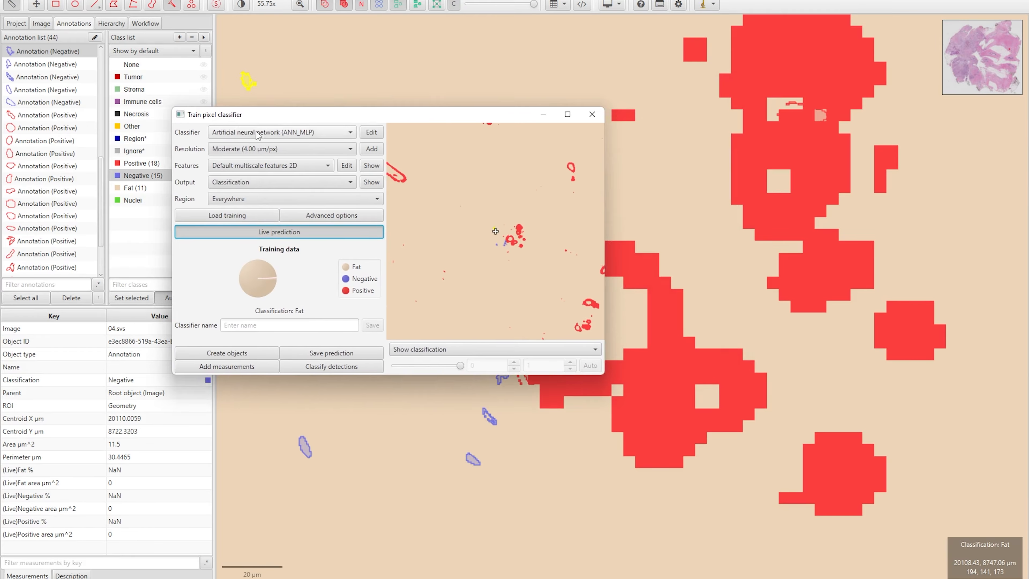
left_click(283, 133)
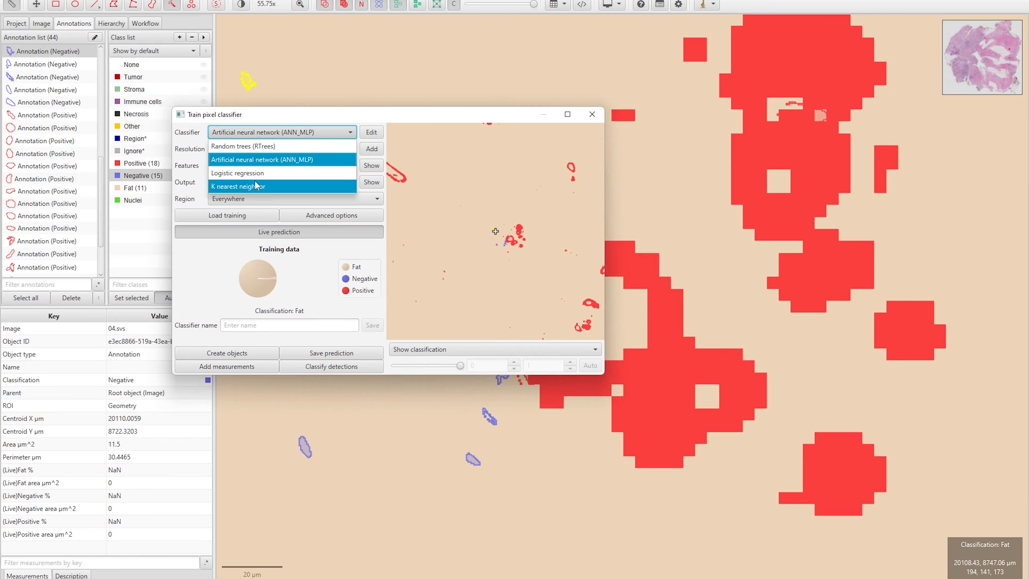
left_click(292, 158)
left_click(296, 150)
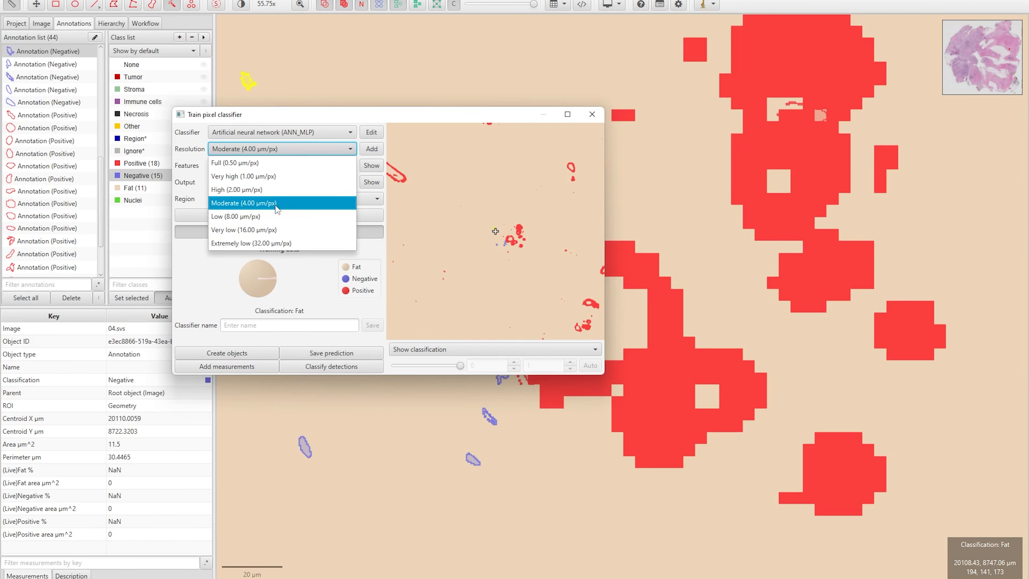
left_click(241, 164)
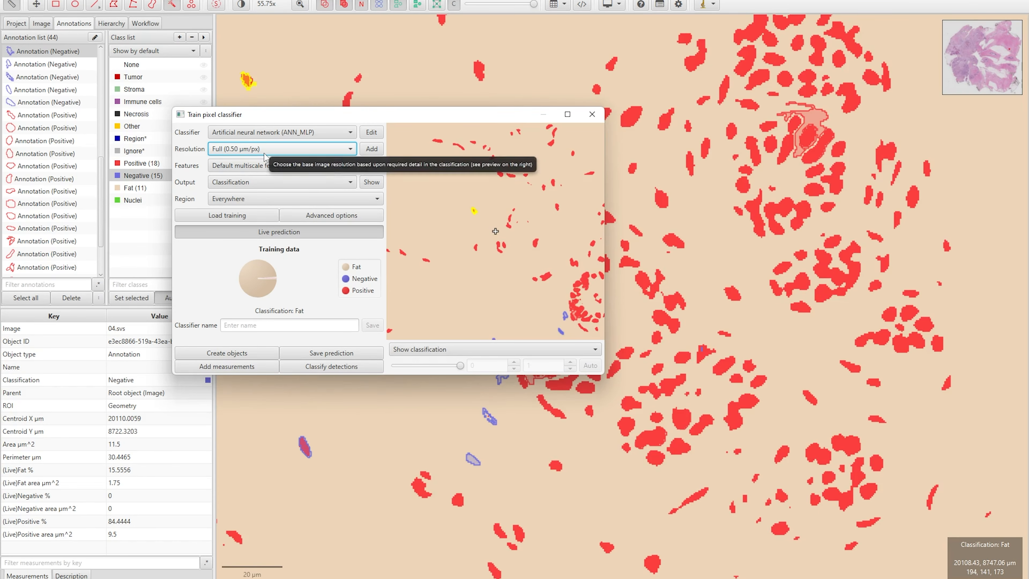
left_click(262, 168)
left_click(275, 173)
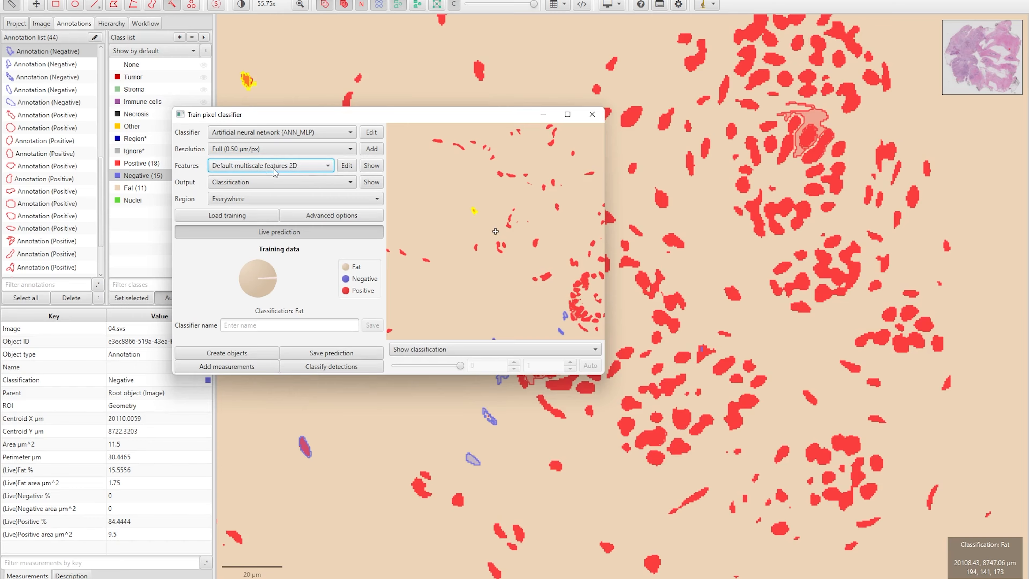
left_click(347, 165)
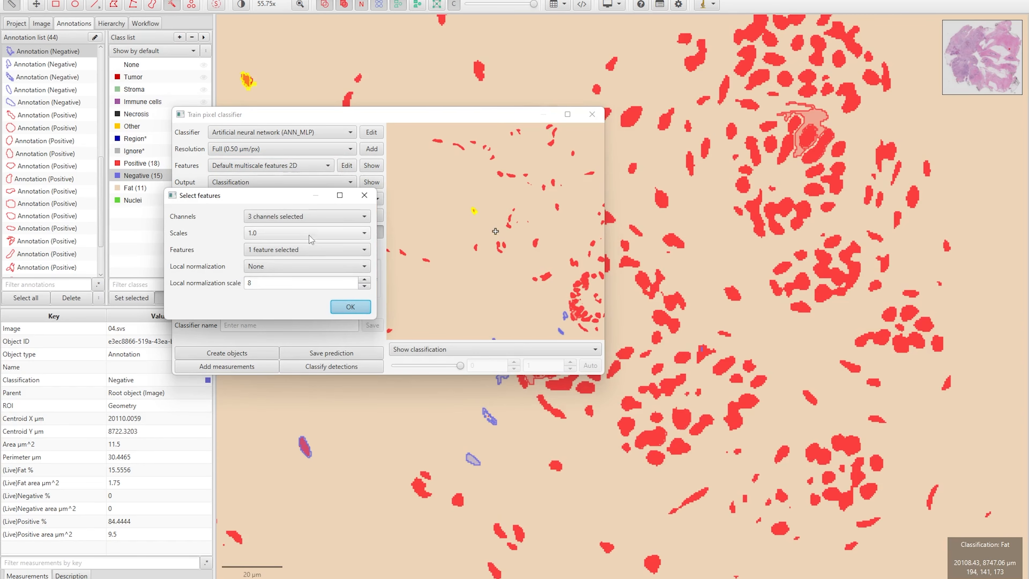
Limit classifier features to the Hematoxylin and Eosin channels, confirm, then close the training window
left_click(304, 217)
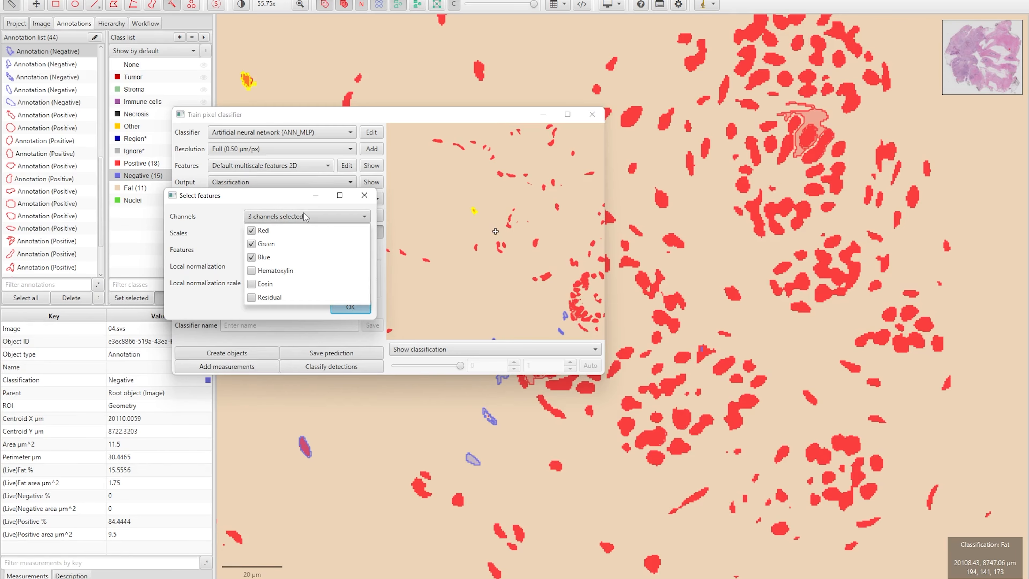
left_click(251, 284)
left_click(251, 258)
left_click(251, 244)
left_click(252, 230)
left_click(280, 218)
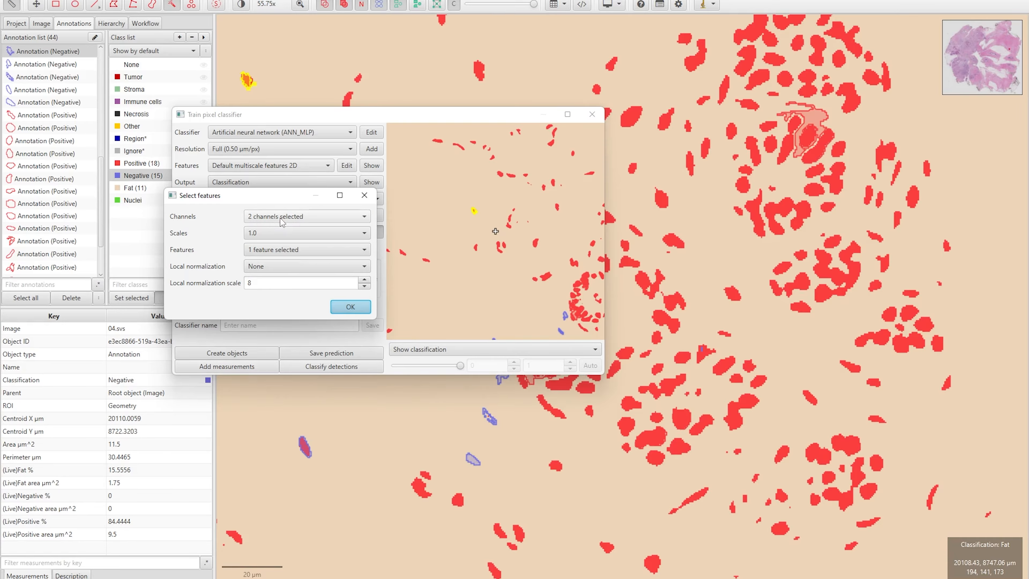
left_click(354, 311)
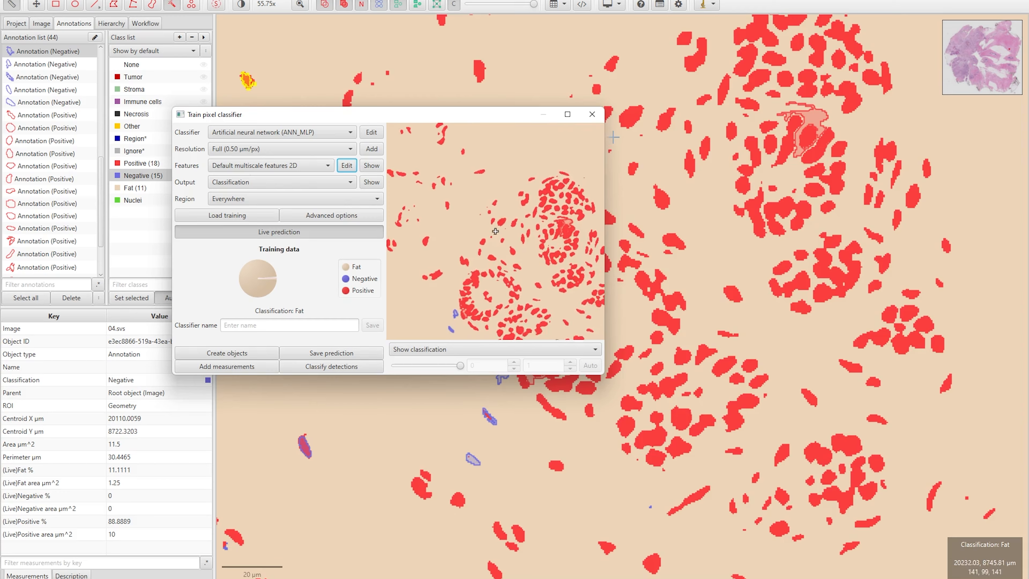
left_click(592, 114)
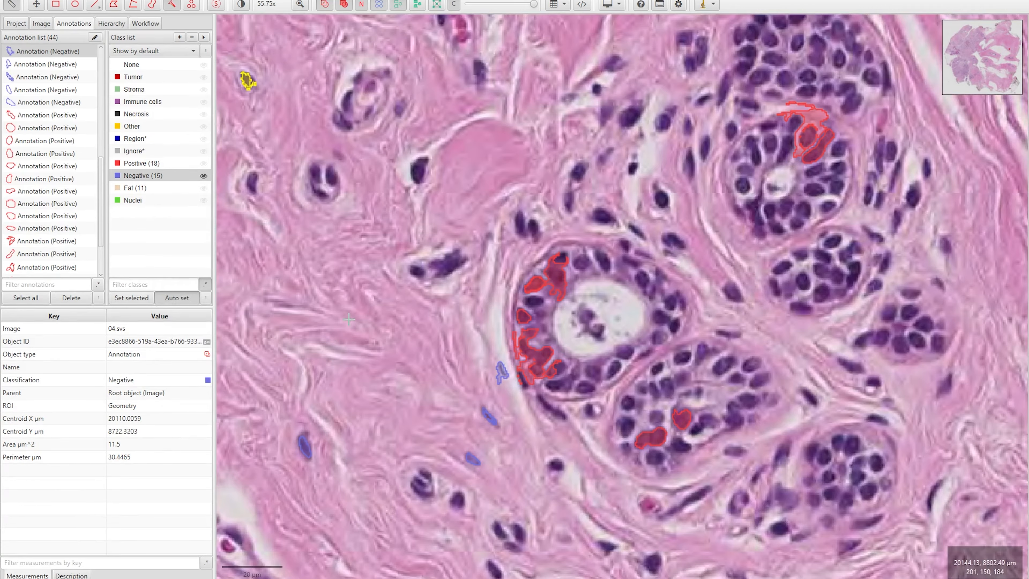
Choose Ignore* and brush-paint four annotations over pale collagen stroma regions
left_click(130, 152)
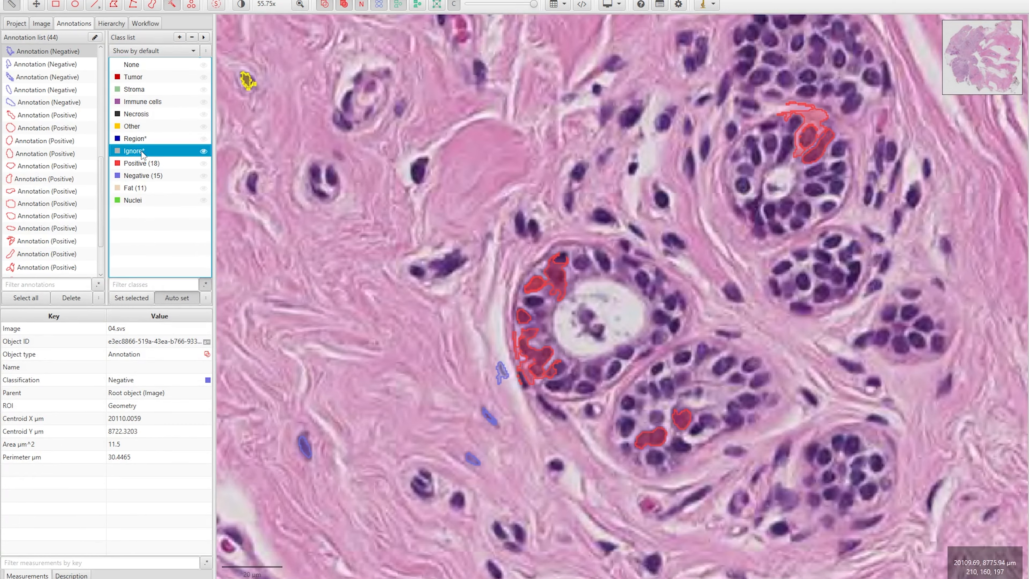
scroll(340, 210, "down", 4)
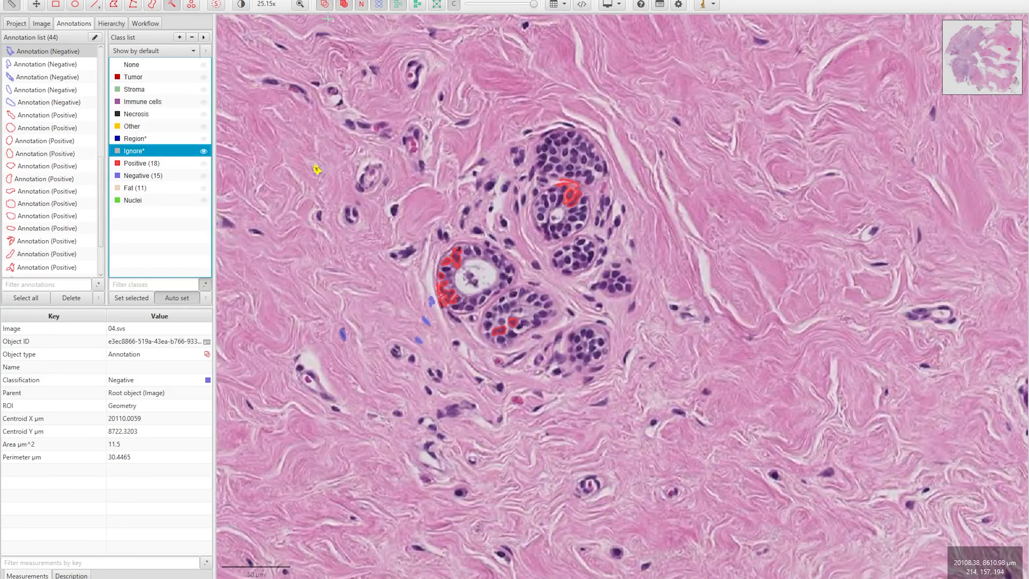
mouse_move(683, 197)
left_mouse_down()
mouse_move(754, 280)
mouse_move(745, 309)
mouse_move(744, 288)
left_mouse_up()
left_click_drag(316, 252, 267, 182)
scroll(681, 187, "down", 6)
scroll(806, 128, "up", 6)
mouse_move(691, 150)
left_mouse_down()
mouse_move(633, 171)
mouse_move(575, 231)
mouse_move(474, 252)
mouse_move(391, 170)
left_mouse_up()
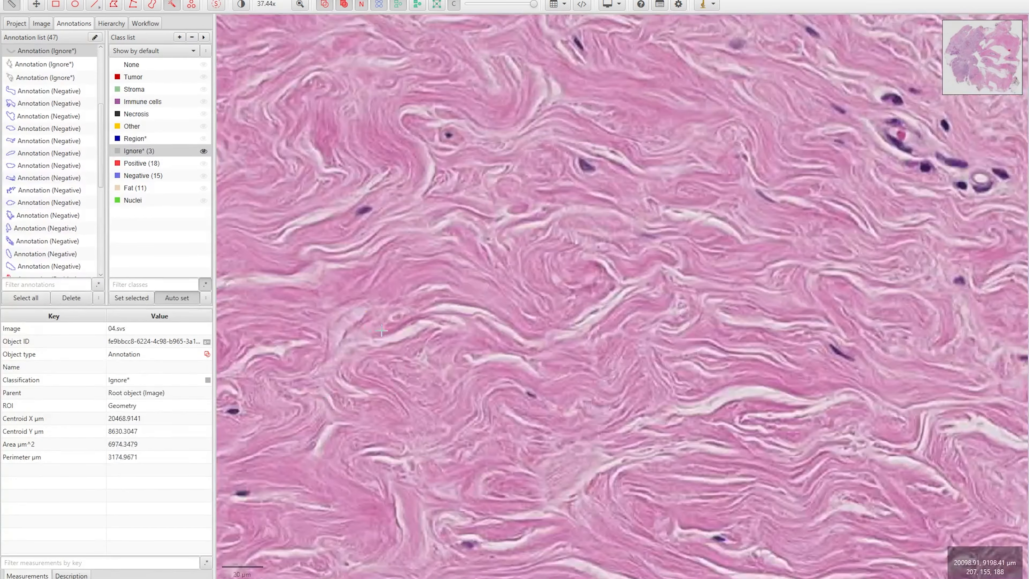
mouse_move(352, 327)
left_mouse_down()
mouse_move(558, 330)
mouse_move(626, 298)
mouse_move(526, 280)
mouse_move(734, 444)
mouse_move(795, 462)
left_mouse_up()
scroll(627, 373, "down", 5)
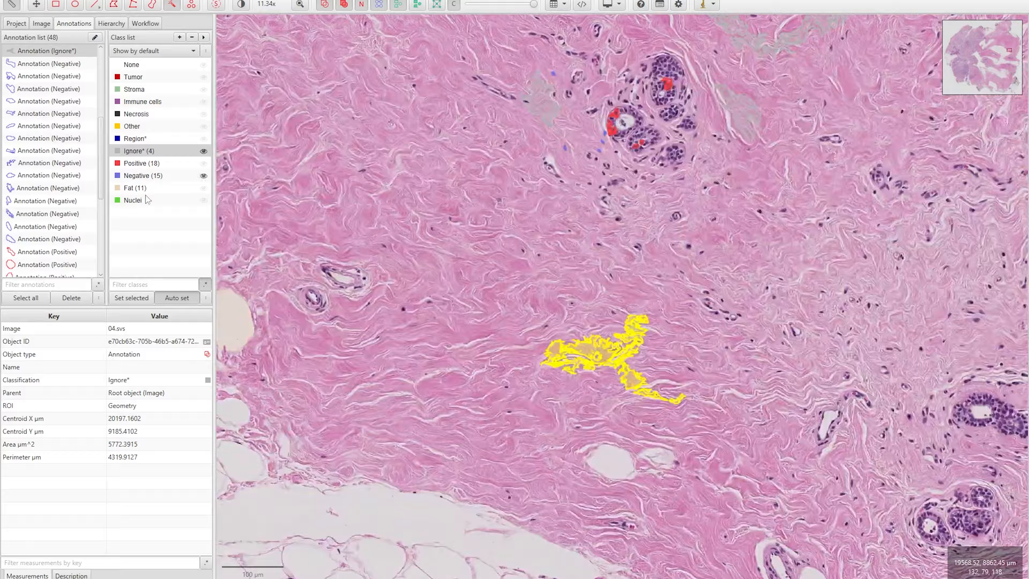
Reopen Train pixel classifier and drop Red, Green and Blue, keeping only the two stain channels
left_click(263, 0)
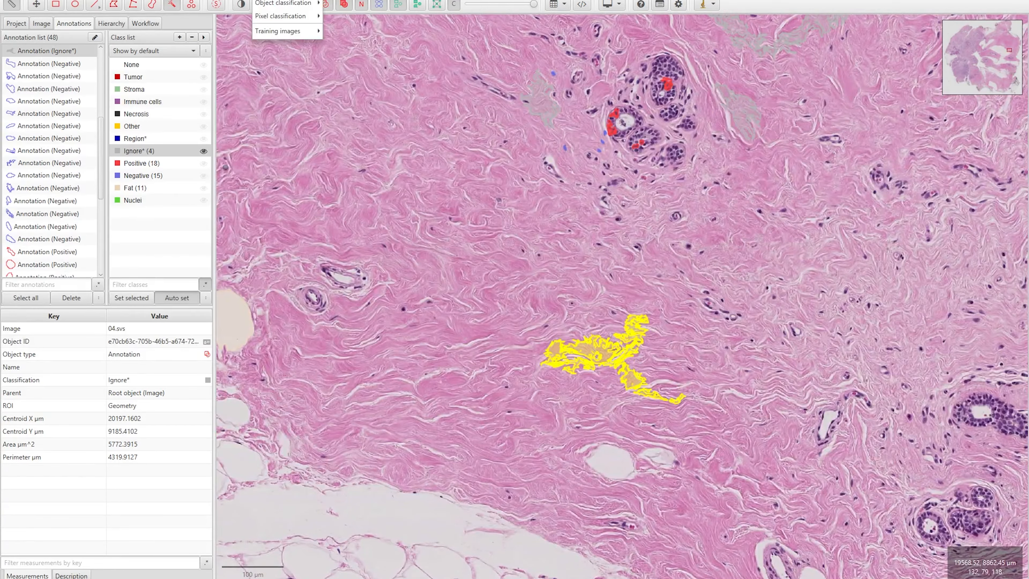
mouse_move(264, 17)
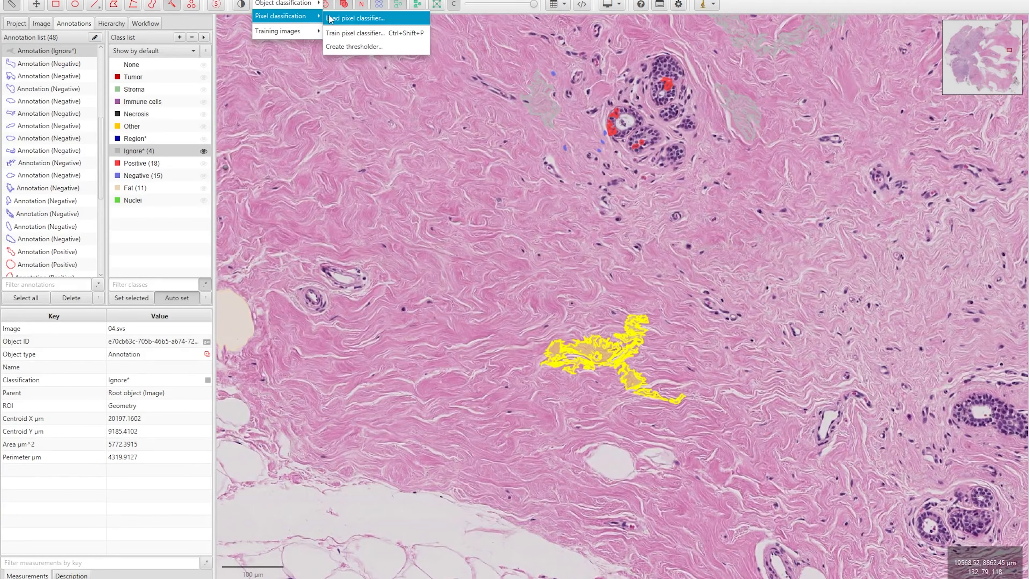
left_click(355, 33)
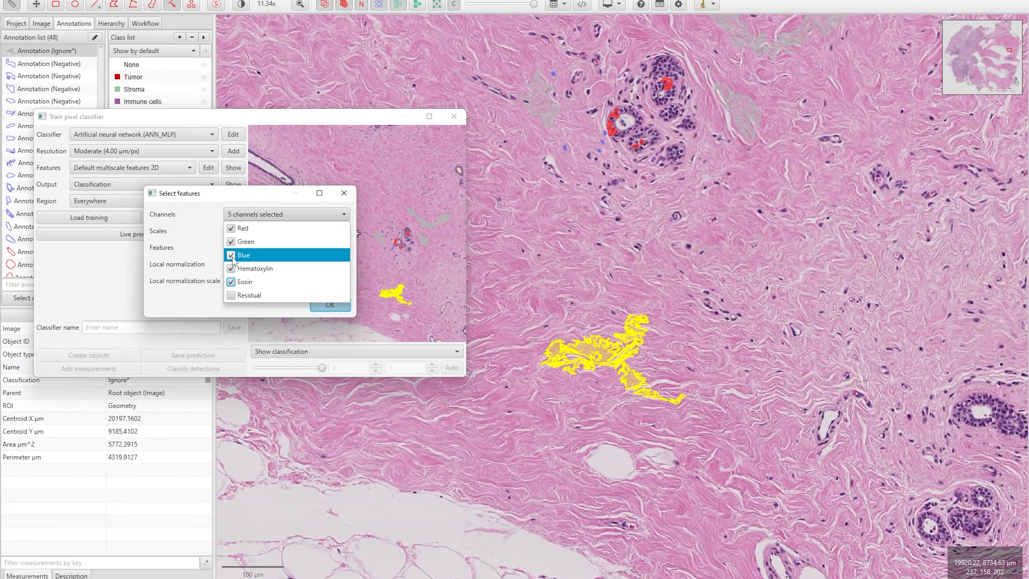
left_click(231, 255)
left_click(231, 241)
left_click(232, 229)
left_click(248, 214)
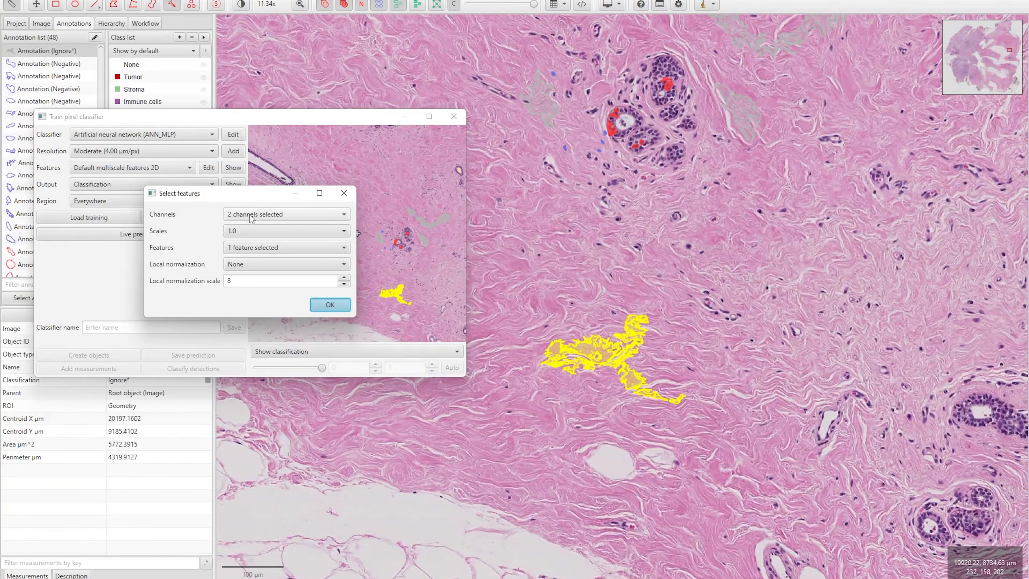
left_click(325, 308)
Enable live prediction and inspect it over the fat area and long duct
left_click(135, 238)
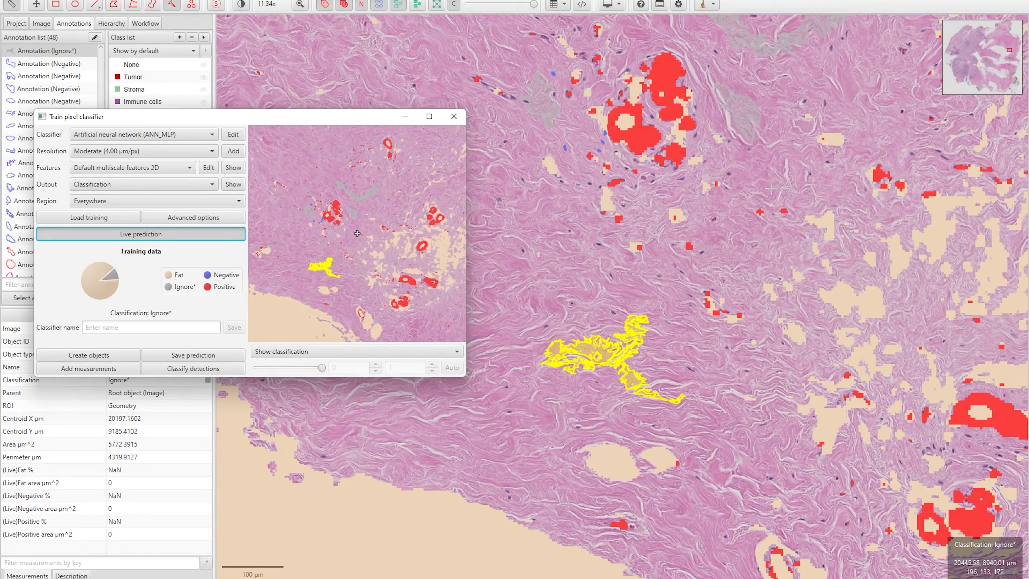
scroll(838, 283, "down", 5)
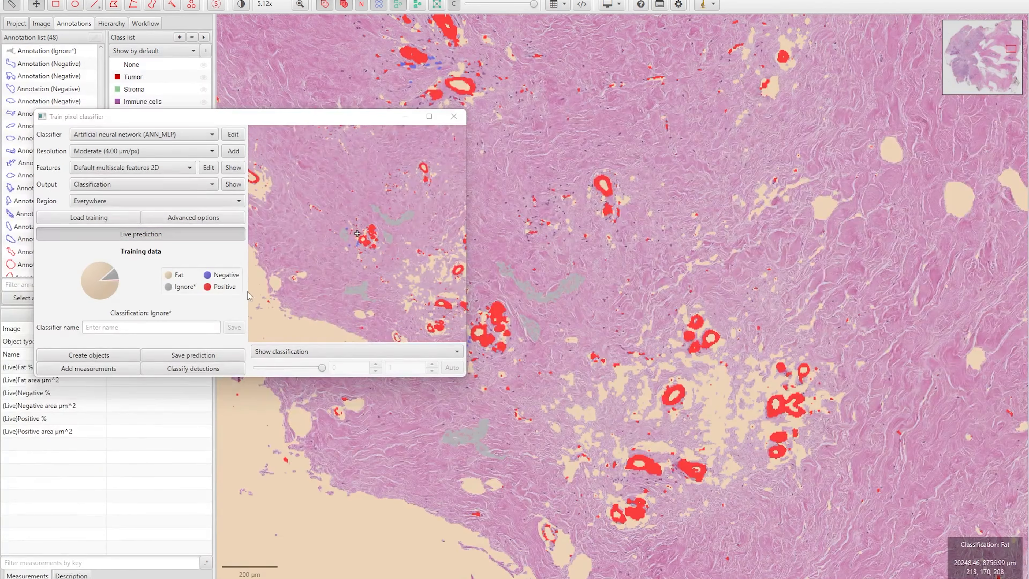
left_click_drag(446, 406, 813, 160)
left_click_drag(621, 157, 644, 487)
scroll(644, 188, "up", 10)
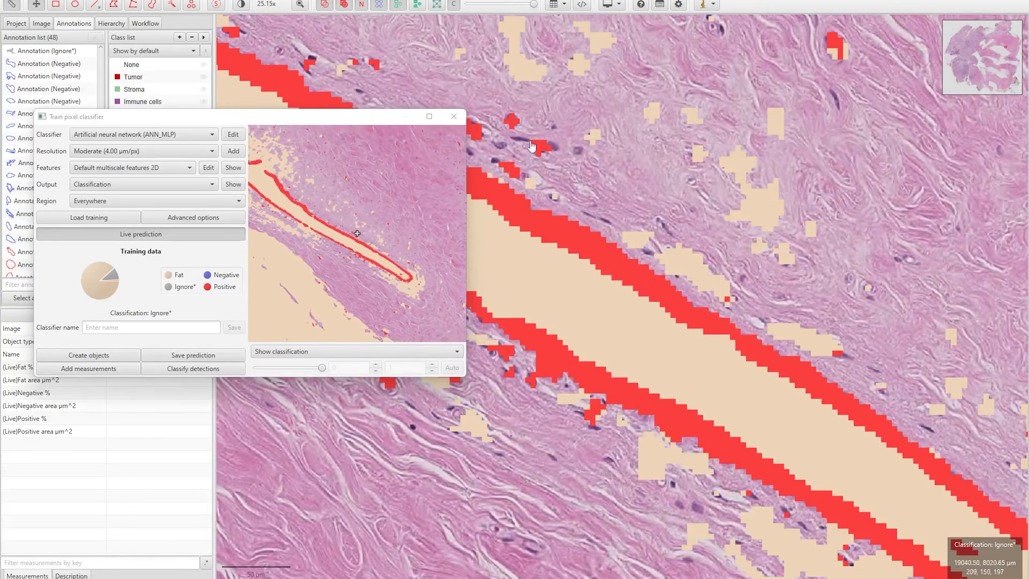
left_click_drag(914, 133, 745, 248)
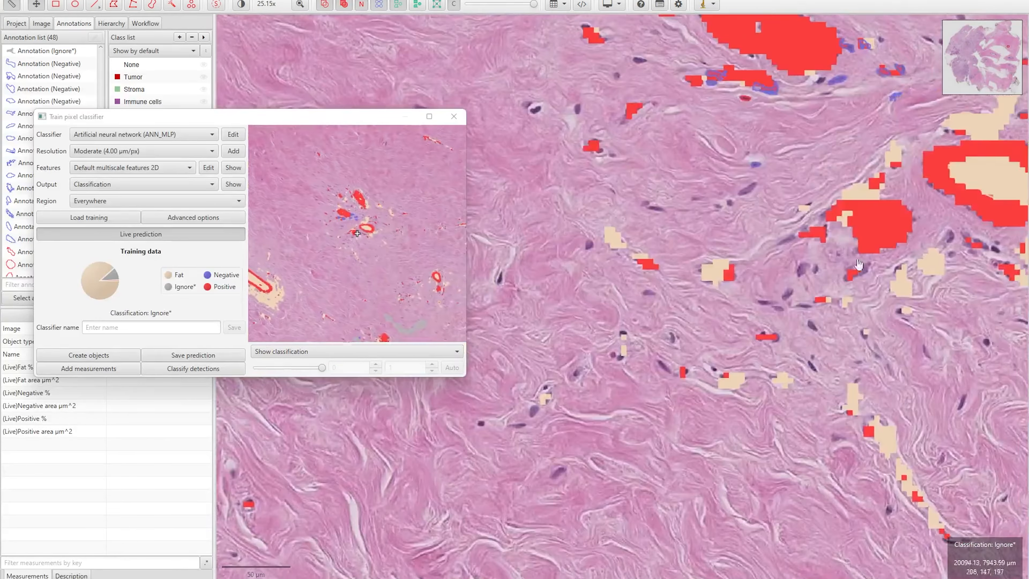
left_click_drag(822, 92, 665, 217)
scroll(757, 215, "down", 5)
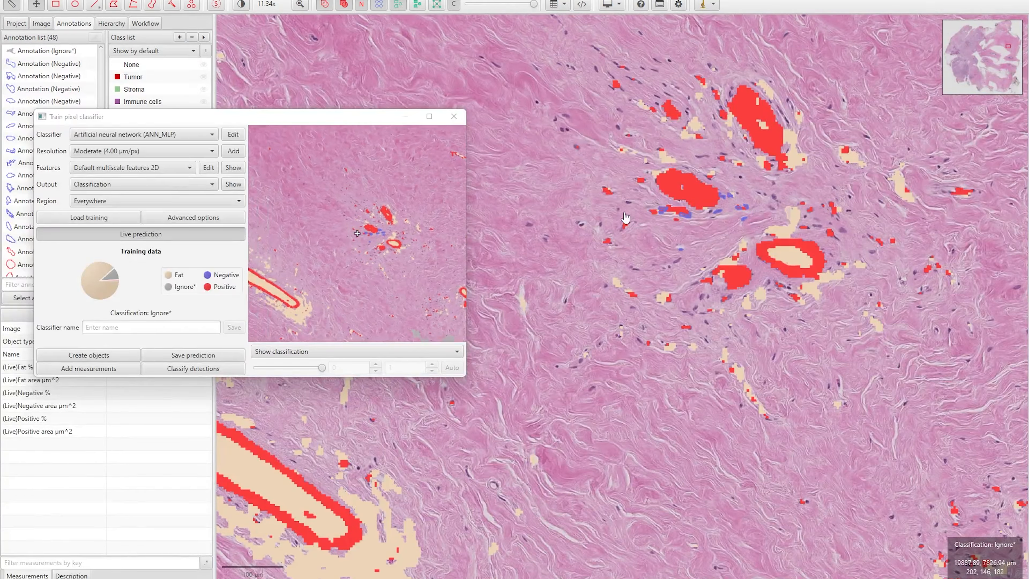
left_click_drag(342, 117, 588, 137)
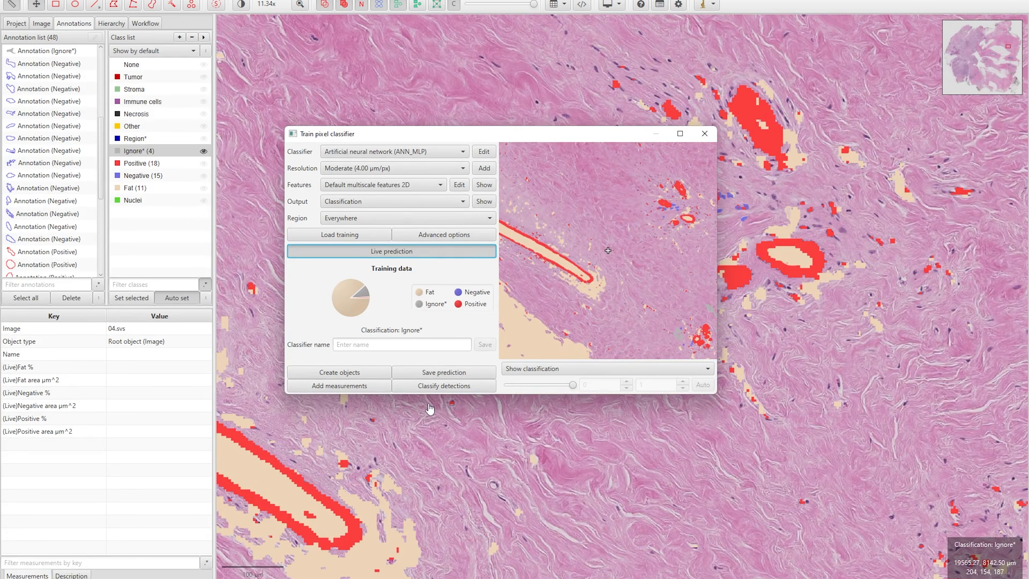
Save the pixel classifier as 4Cats and close the training window
left_click(372, 345)
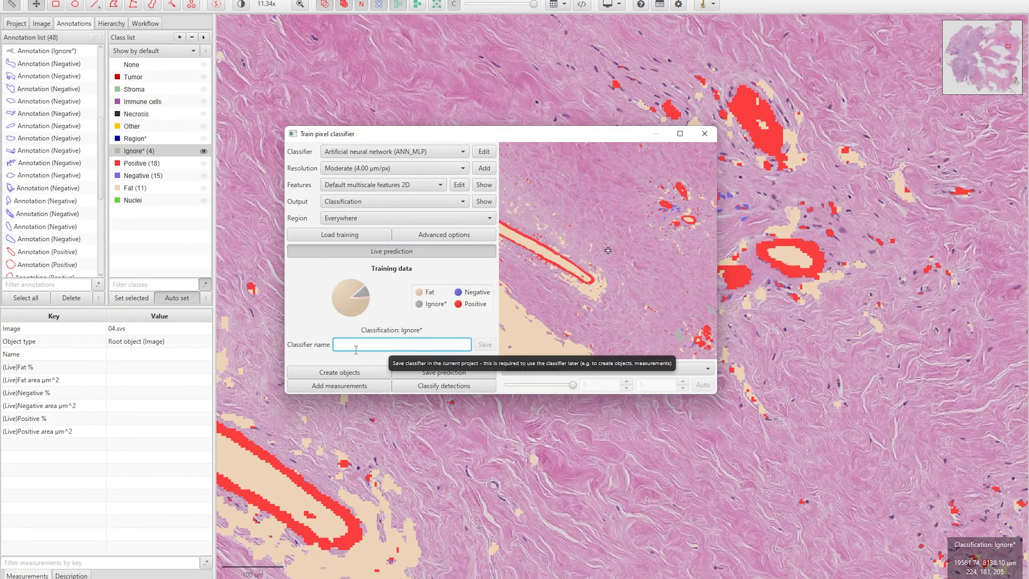
type("40")
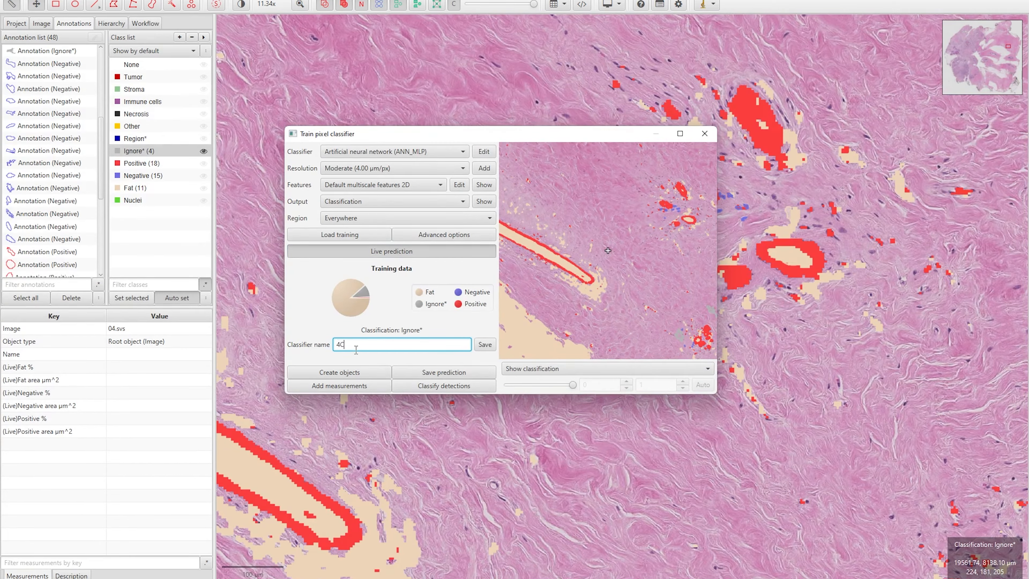
type("ats")
left_click(485, 344)
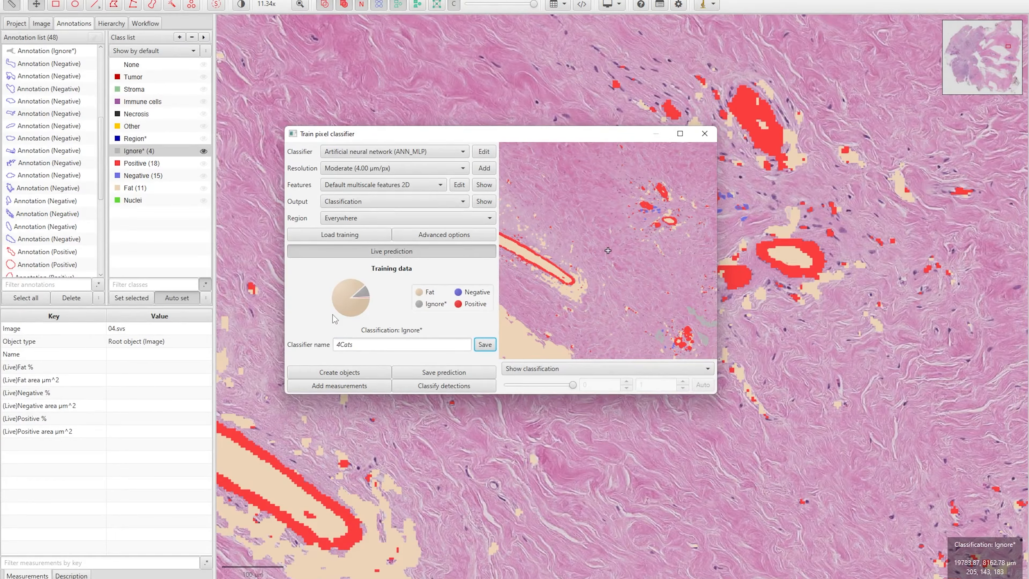
left_click(704, 134)
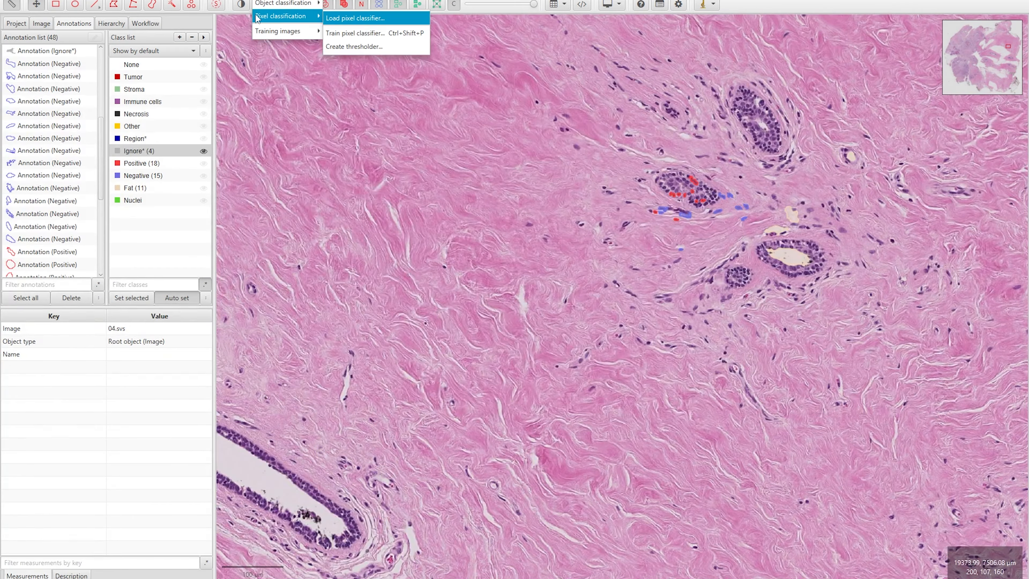
Open Load pixel classifier on 03.svs and pick 4Cats from the model list
left_click(355, 19)
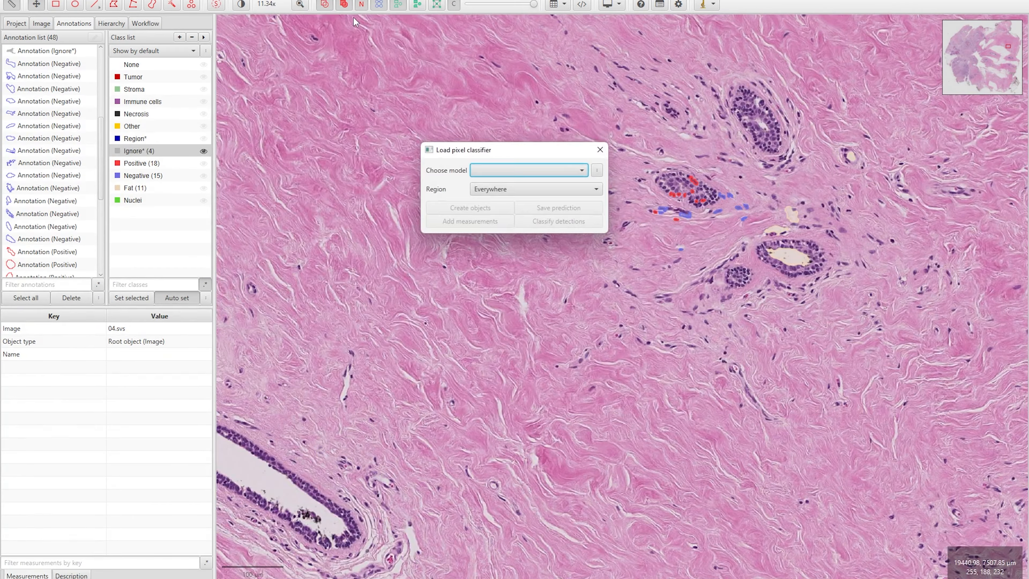
left_click(521, 168)
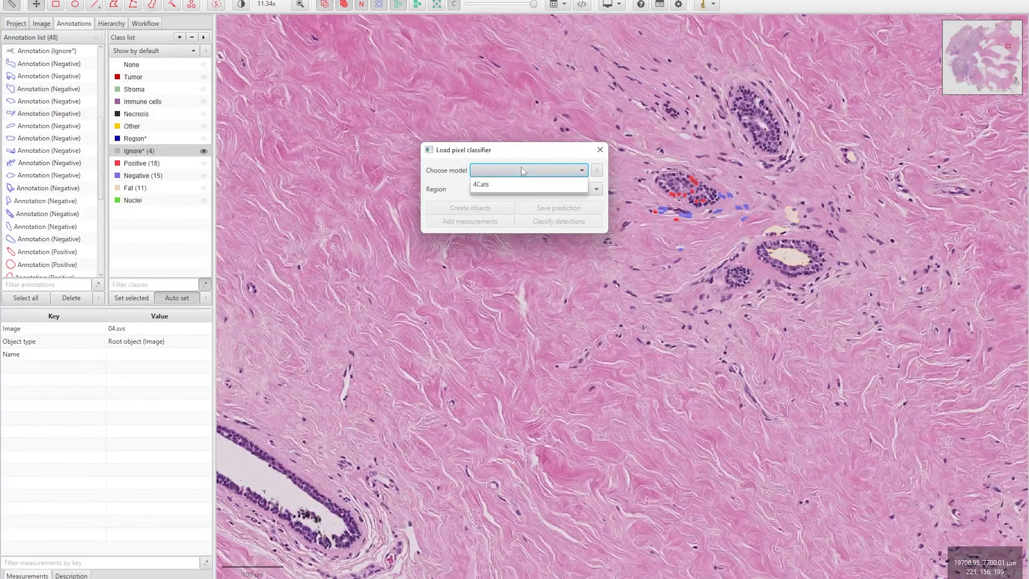
left_click(482, 184)
left_click_drag(507, 150, 411, 151)
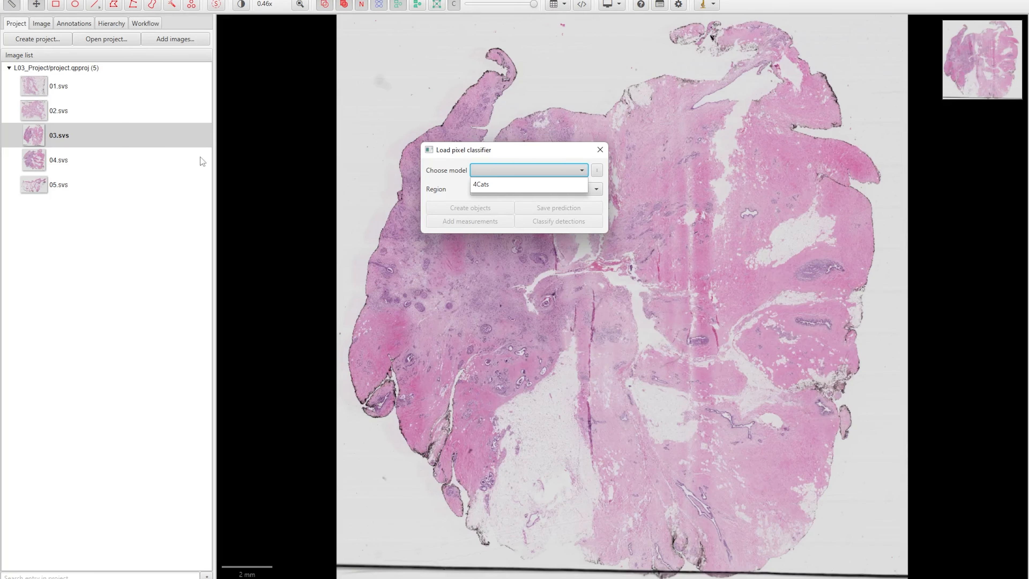
Turn the 4Cats prediction over the full 03.svs image into split annotation objects
left_click(482, 189)
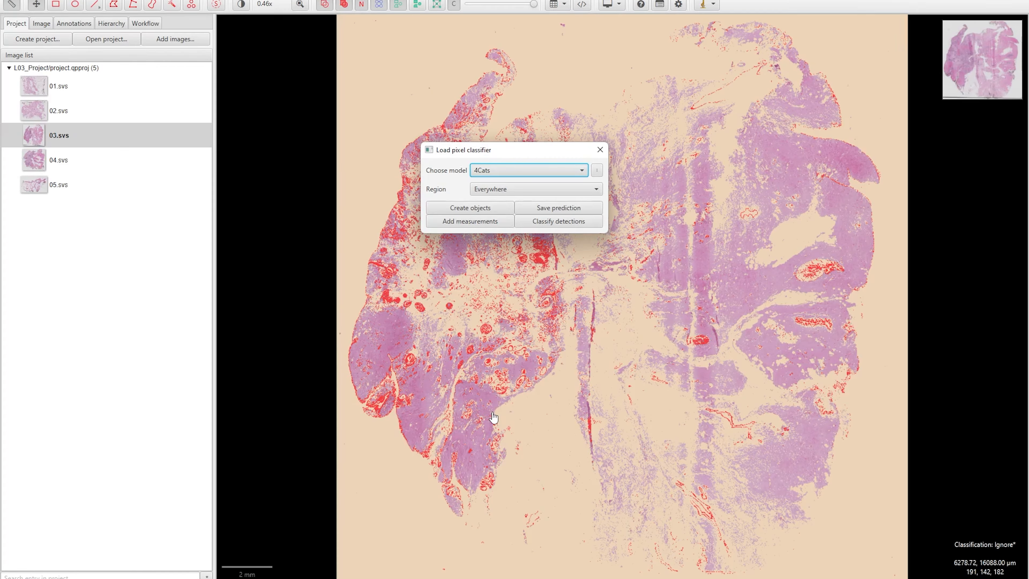
left_click(470, 208)
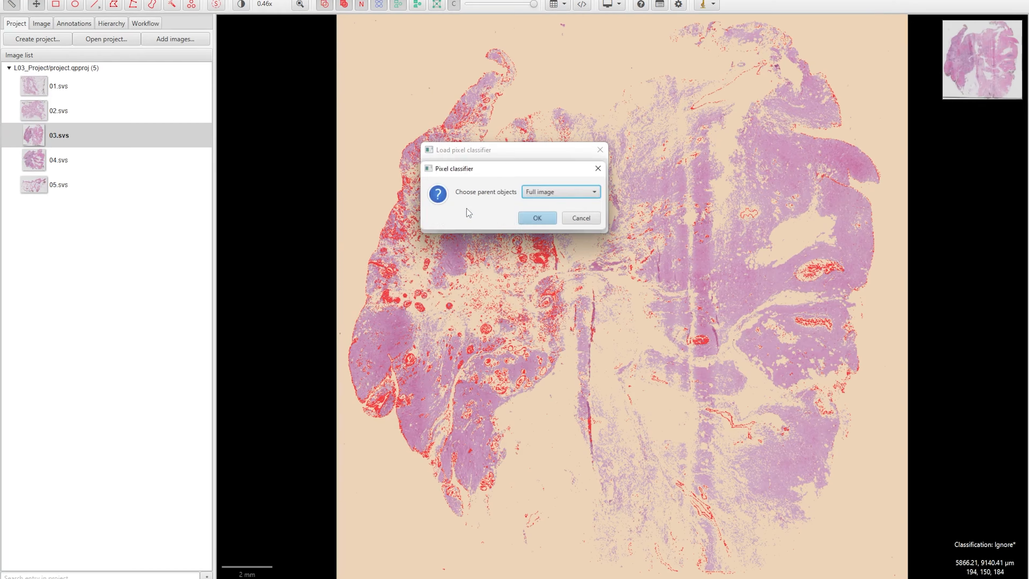
left_click(530, 218)
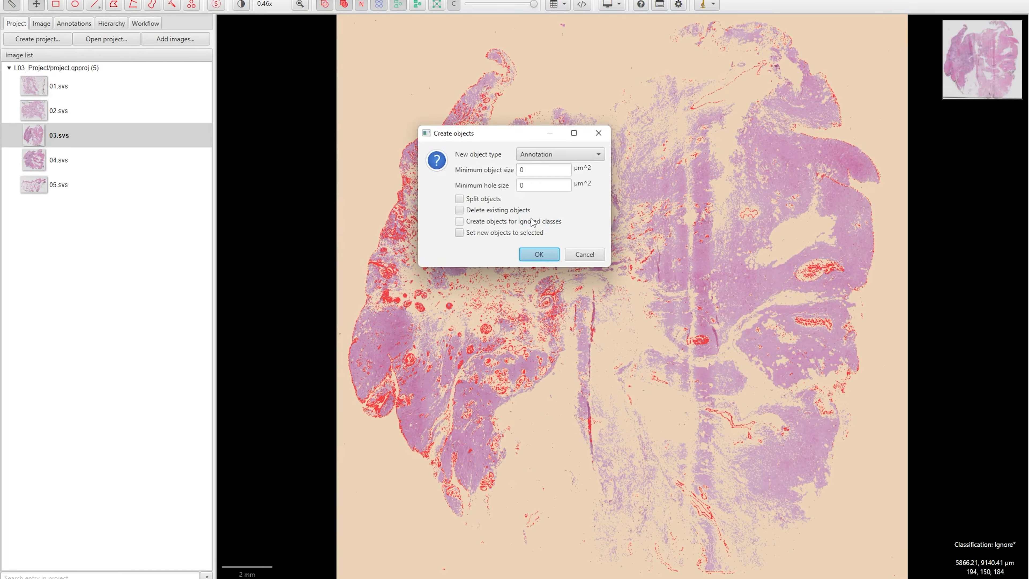
left_click_drag(501, 138, 351, 270)
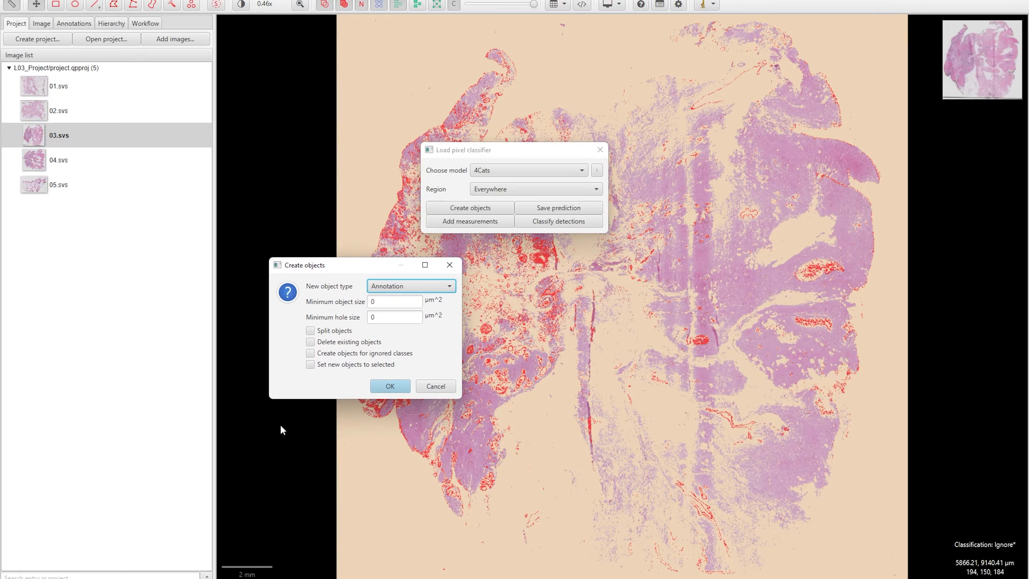
left_click(391, 288)
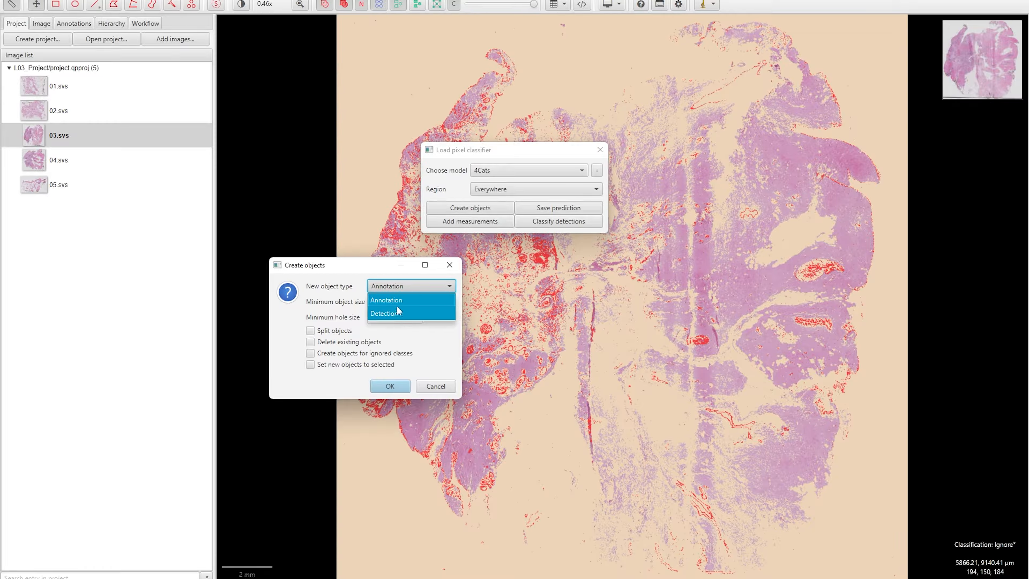
left_click(402, 288)
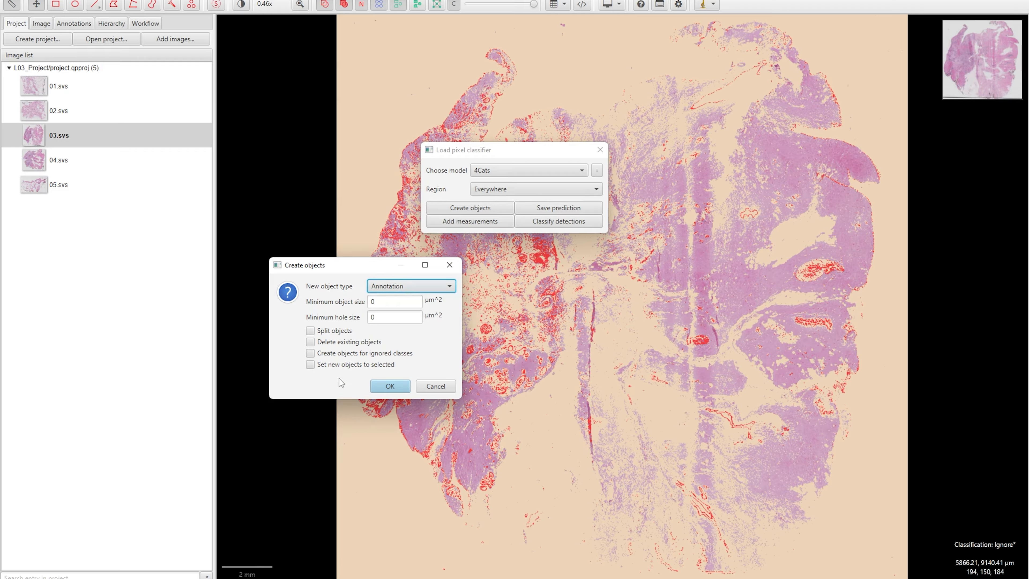
left_click(311, 332)
left_click(385, 386)
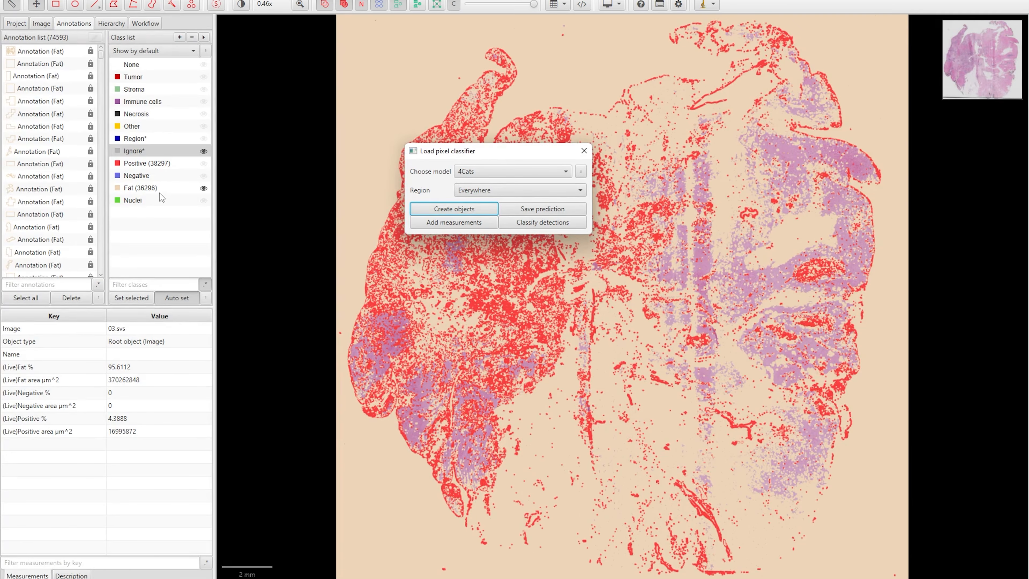
Select the Positive and Fat classes in the Annotations list
left_click(154, 165)
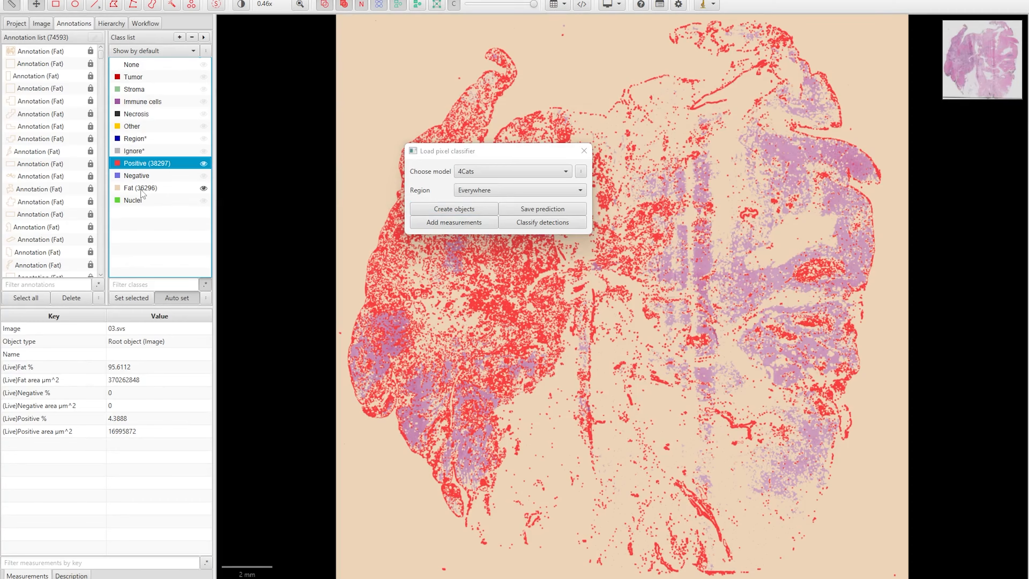
left_click(141, 189)
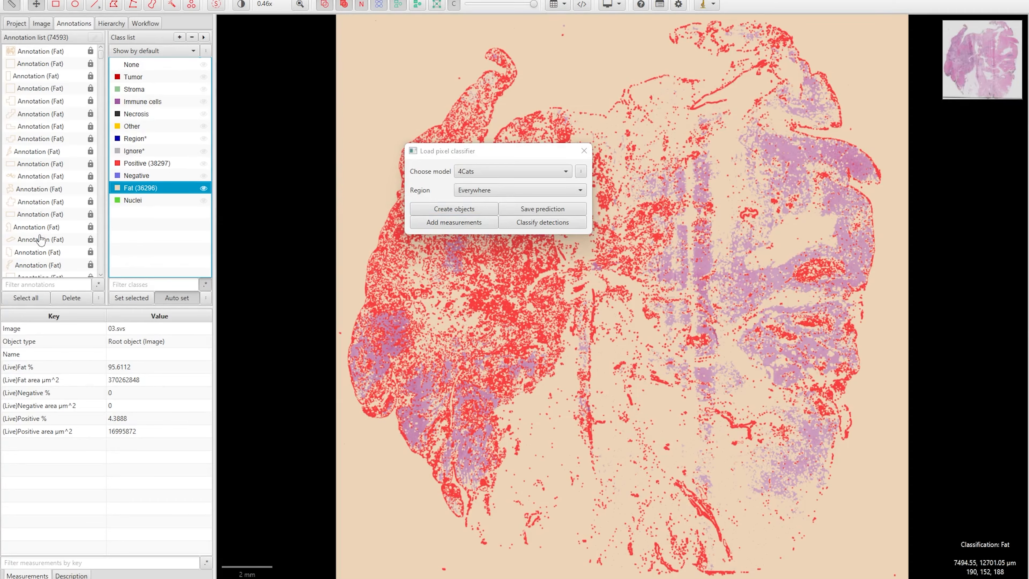
scroll(55, 246, "down", 5)
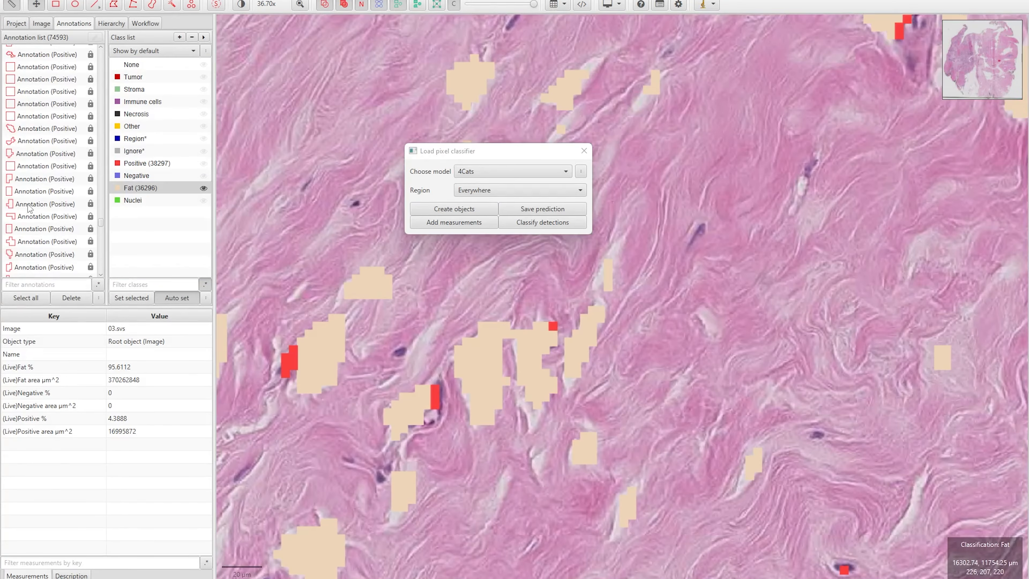
View two neighbouring Positive annotations, then save changes and switch to 04.svs
left_click(41, 179)
left_click(60, 166)
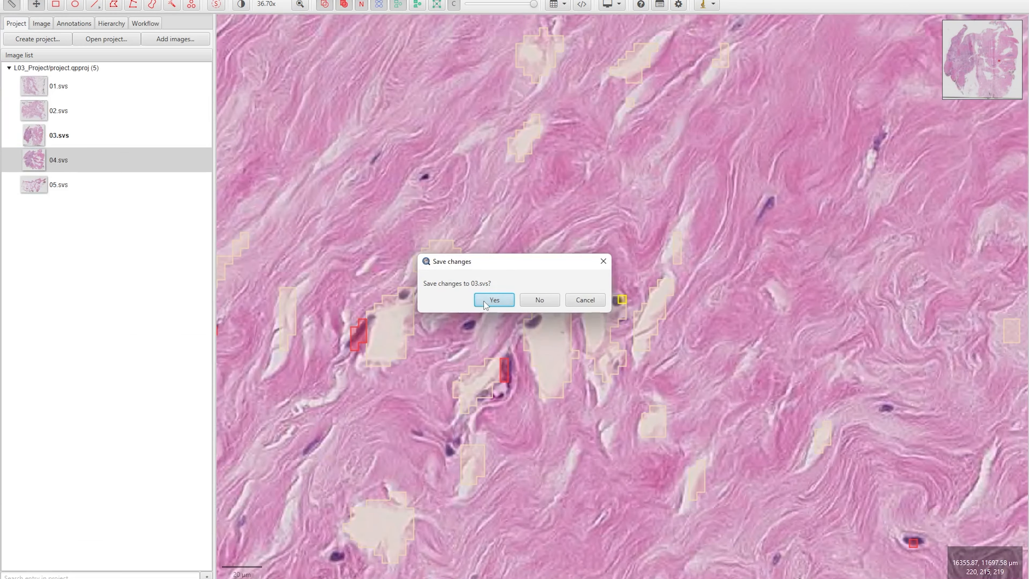
left_click(494, 300)
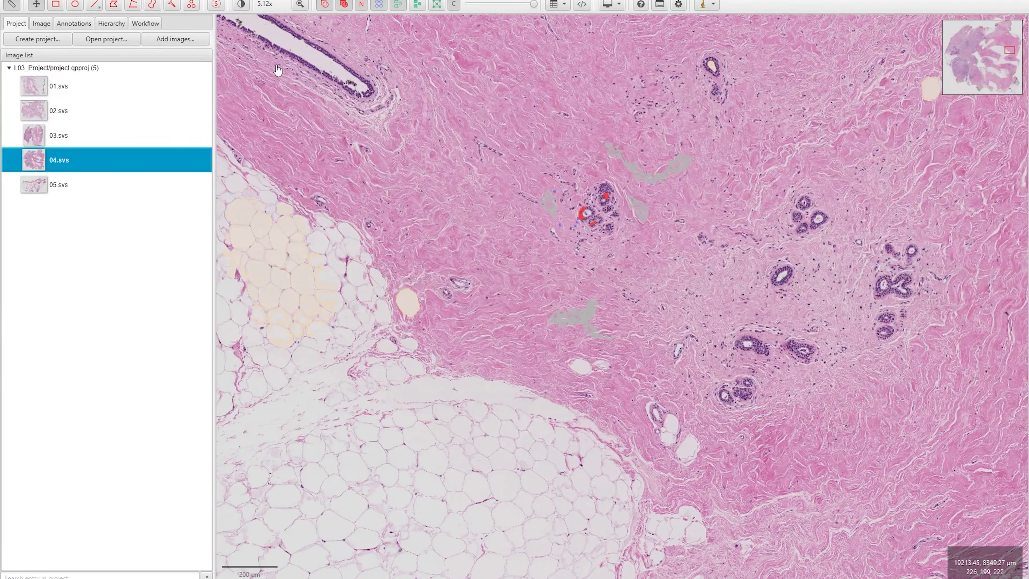
Open Export measurements and add 04.svs and 05.svs to the images to export
left_click(161, 0)
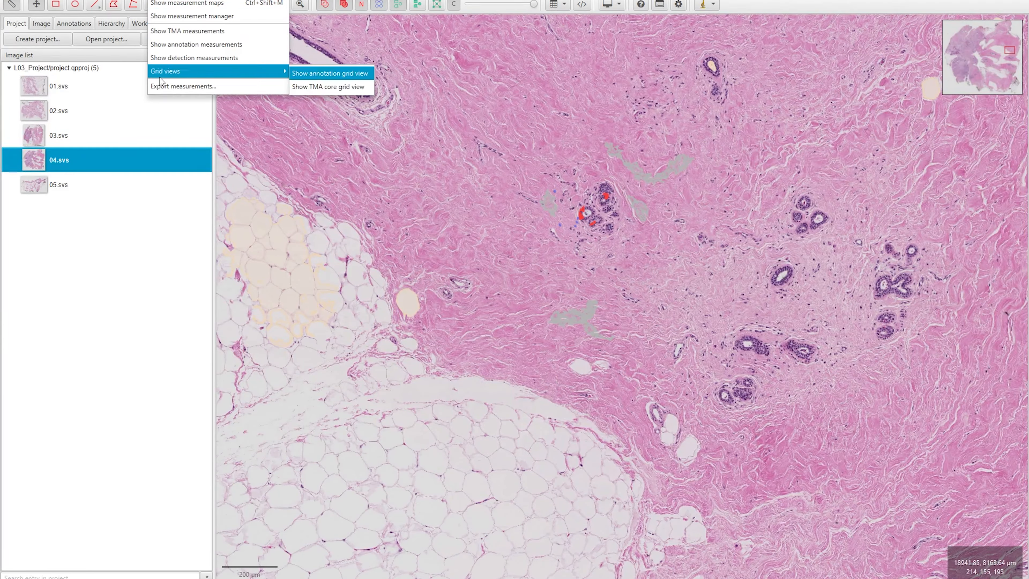
left_click(164, 86)
left_click_drag(440, 178, 170, 176)
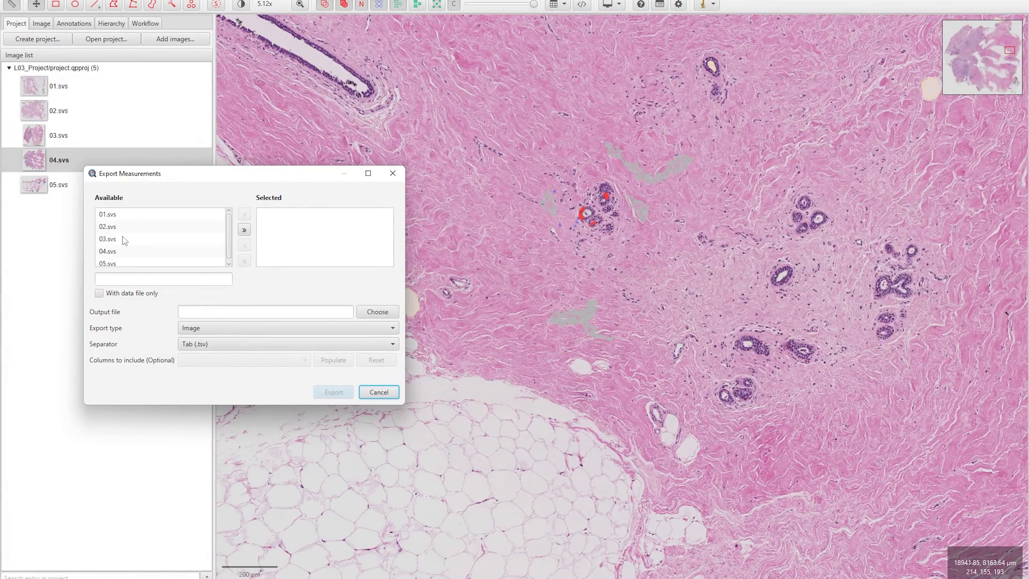
scroll(122, 244, "down", 1)
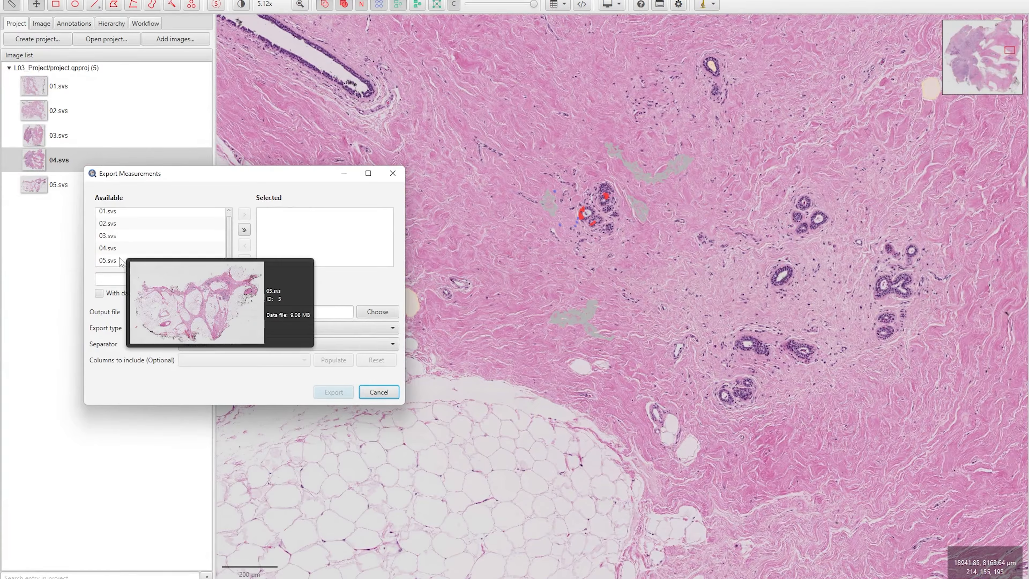
double_click(119, 253)
left_click(118, 252)
left_click(244, 214)
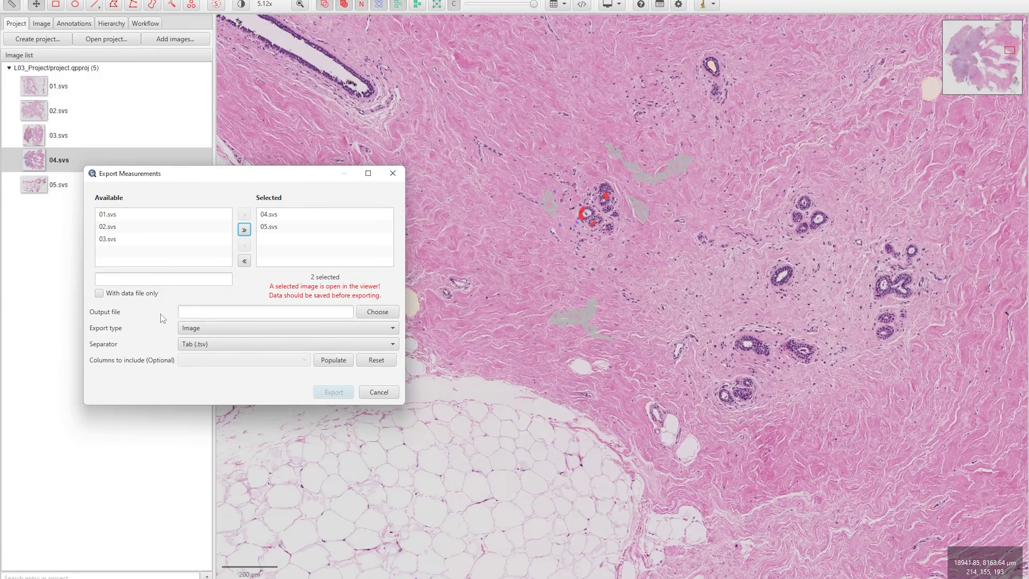
Export their Annotations measurements with Comma (.csv) separator to the chosen output file
left_click(390, 314)
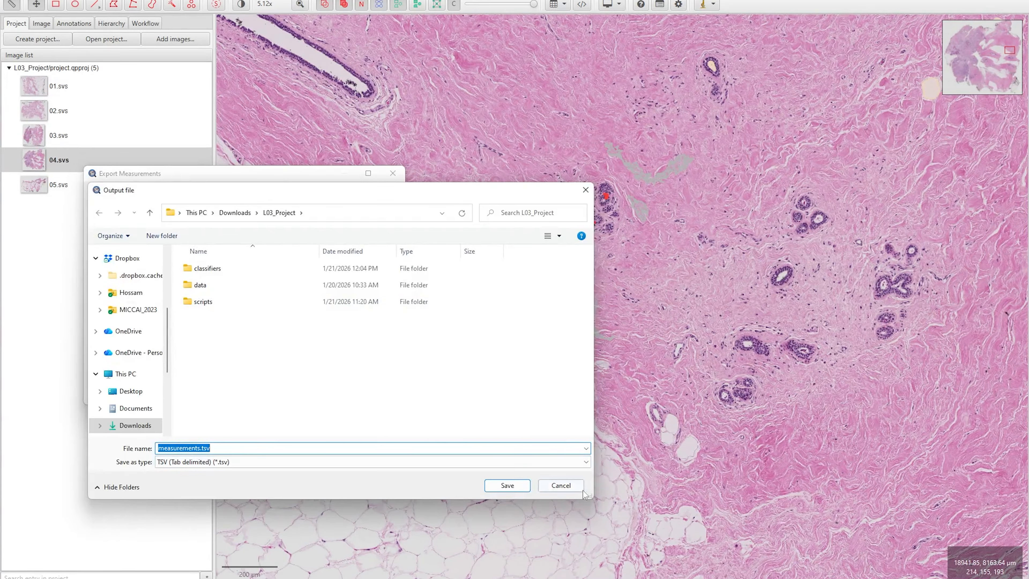
left_click(508, 486)
left_click(218, 349)
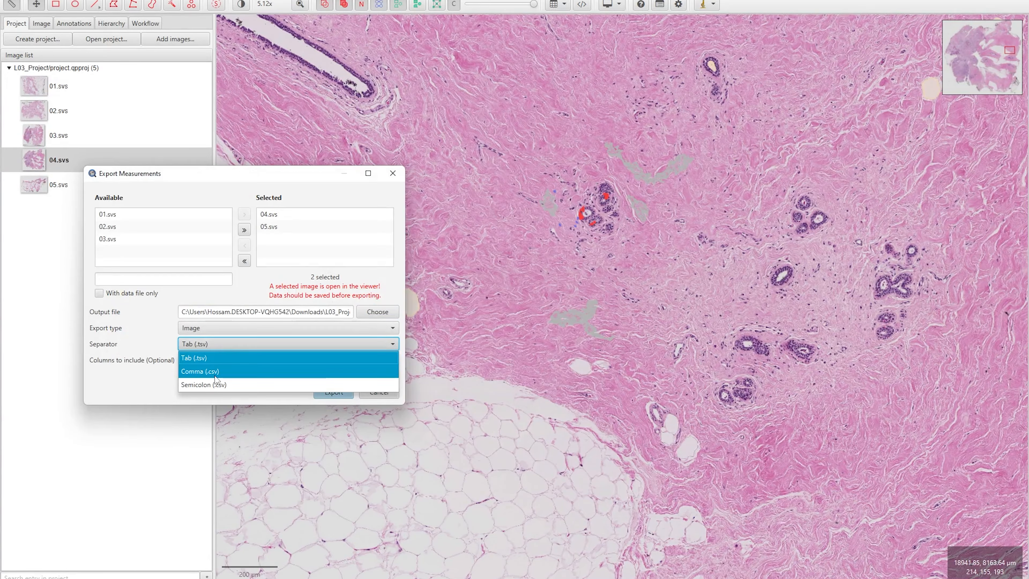
left_click(207, 377)
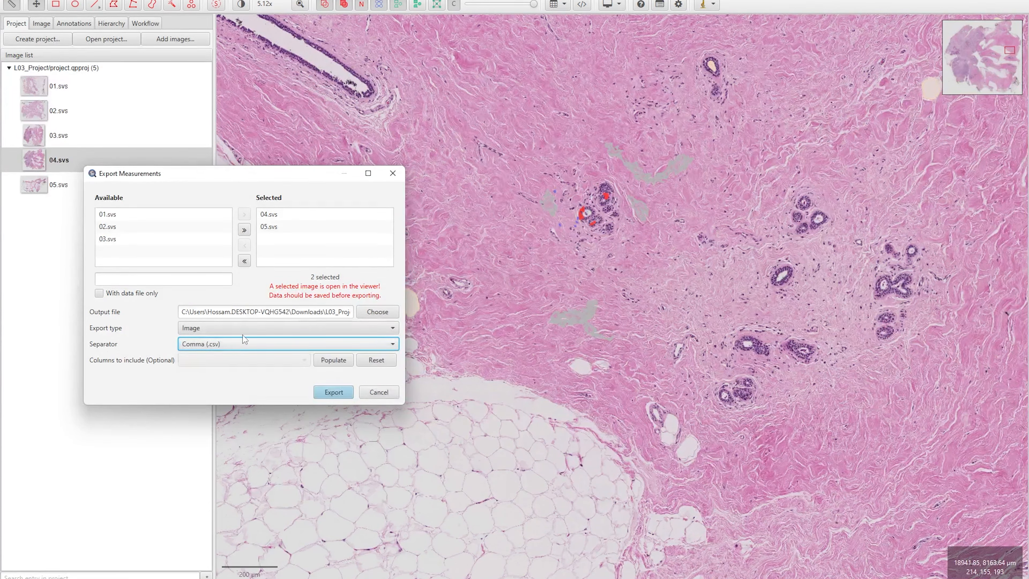
left_click(200, 330)
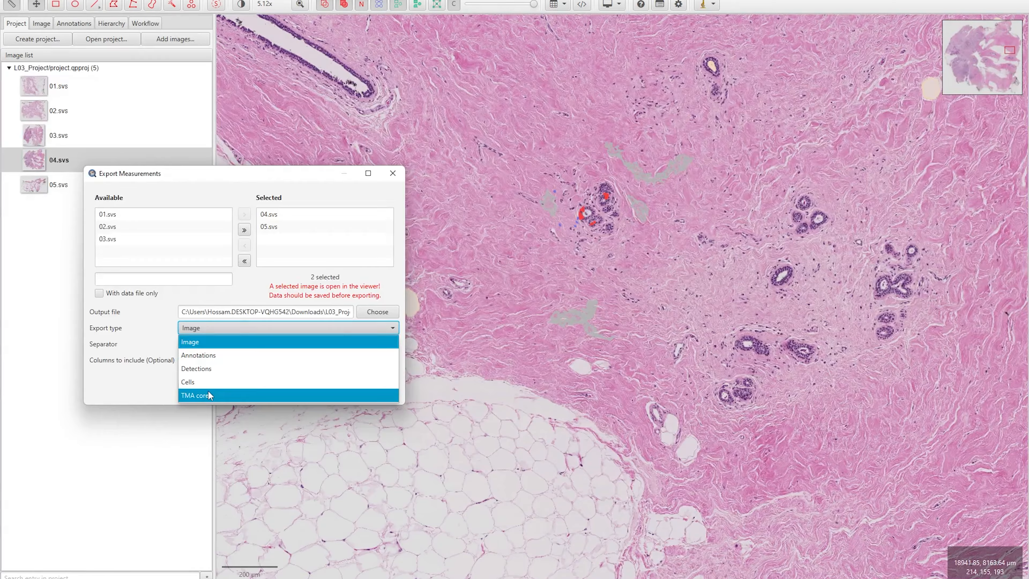
left_click(193, 357)
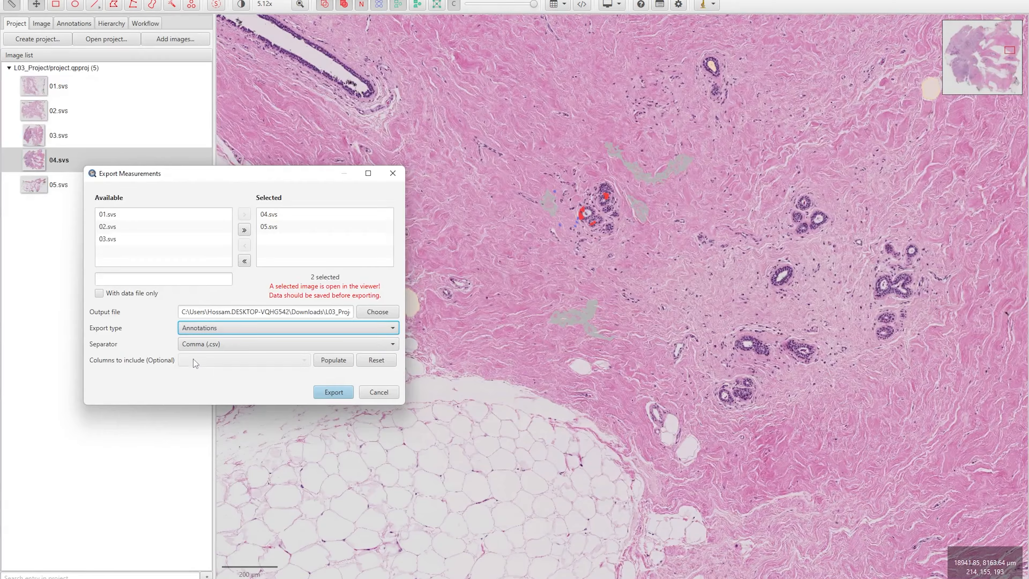
left_click(322, 394)
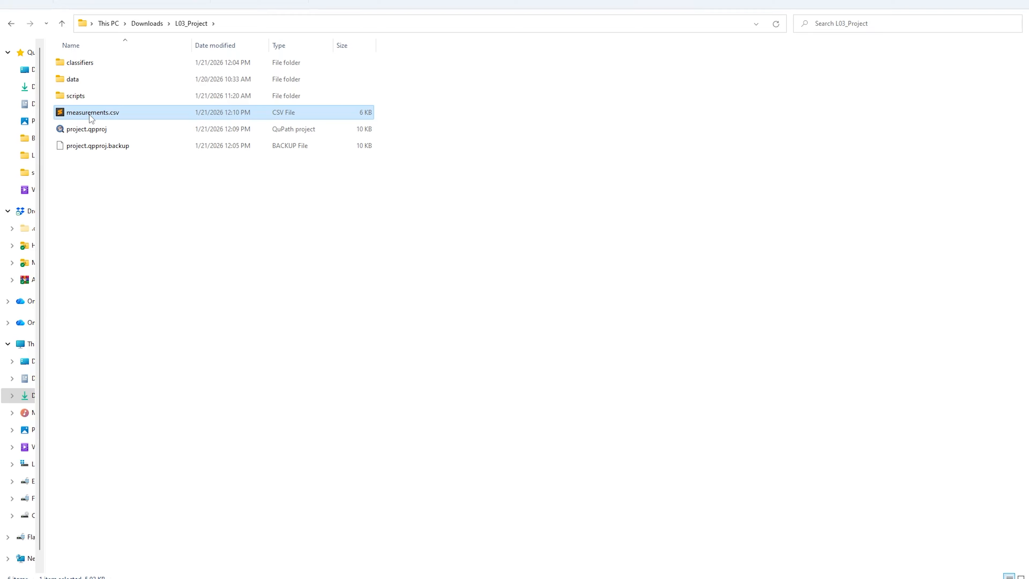
Open measurements.csv in Microsoft Excel
double_click(91, 111)
right_click(91, 111)
mouse_move(145, 167)
left_click(255, 166)
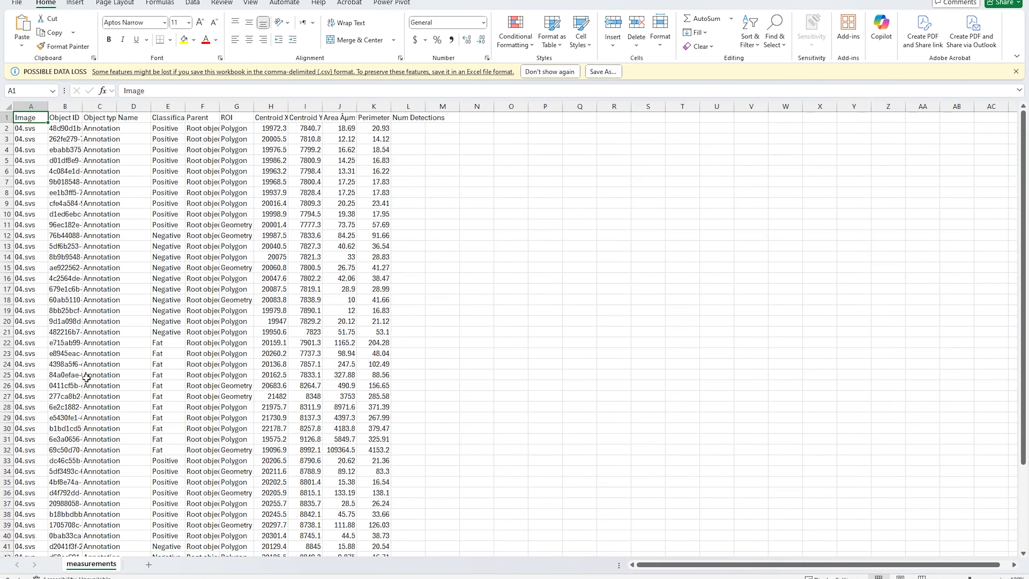
Scroll through the rows and select the centroid, area and perimeter columns H to K
scroll(45, 394, "down", 9)
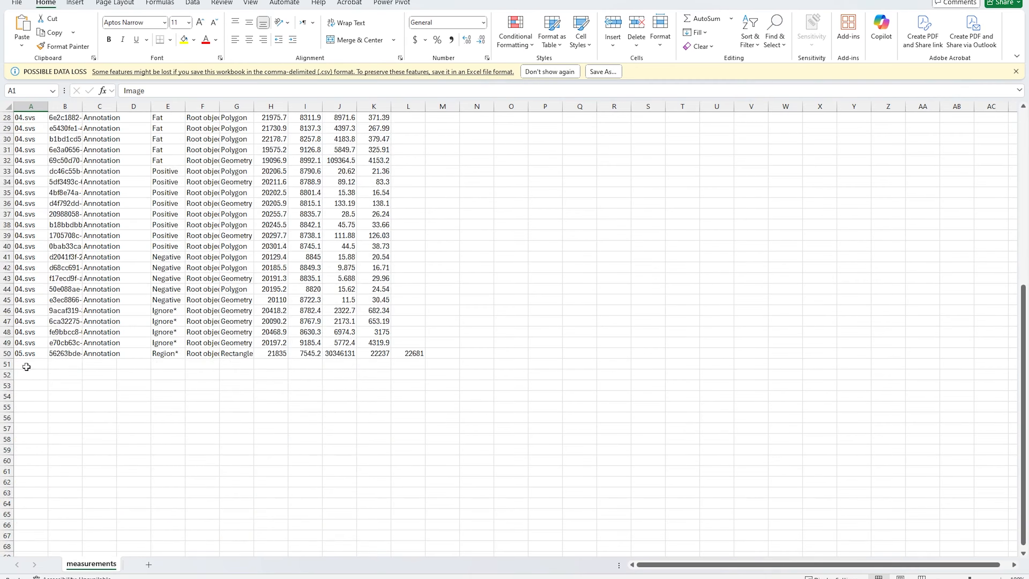
scroll(66, 408, "up", 9)
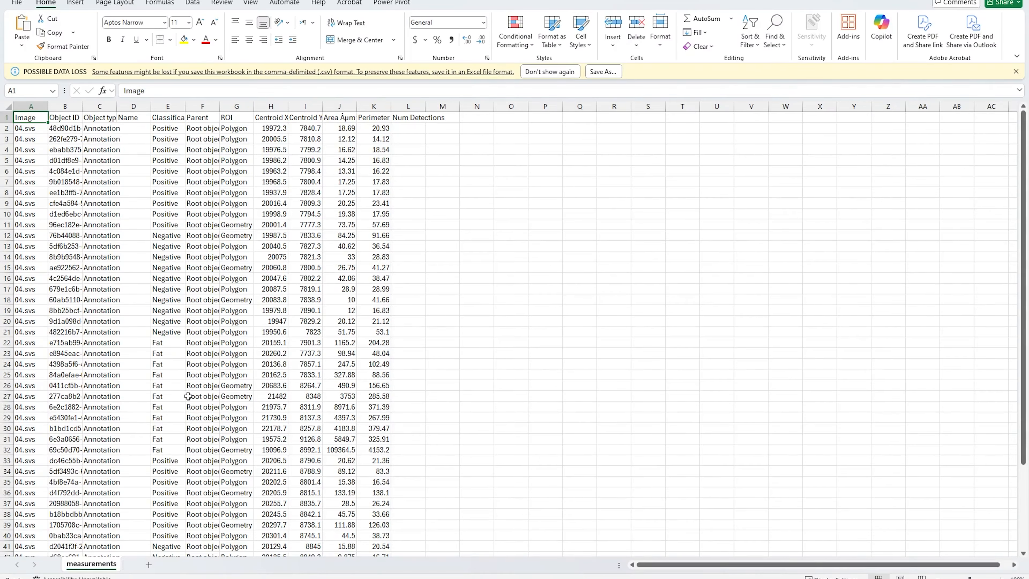
scroll(171, 492, "down", 3)
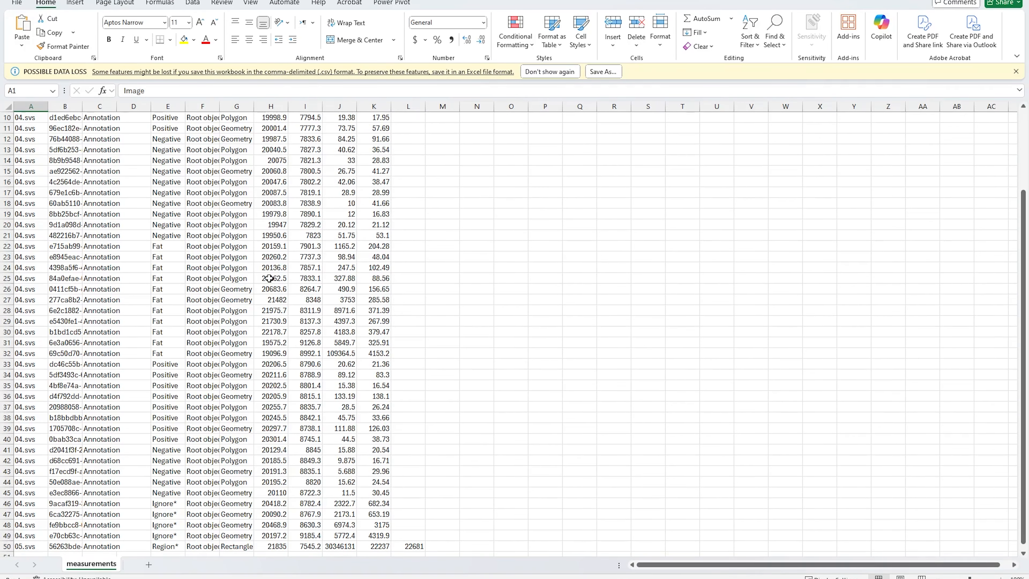
scroll(269, 278, "up", 3)
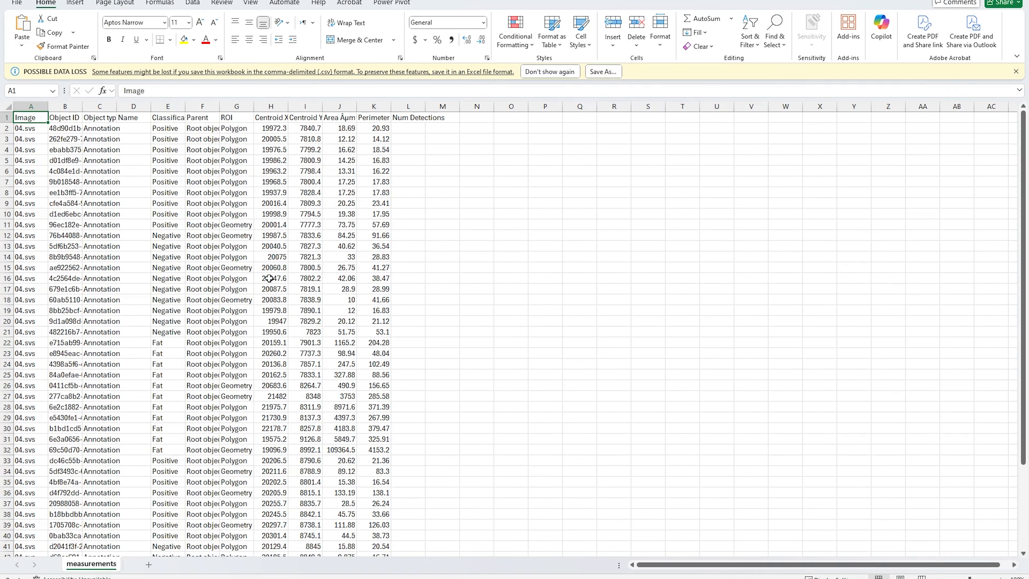
left_click_drag(380, 106, 276, 108)
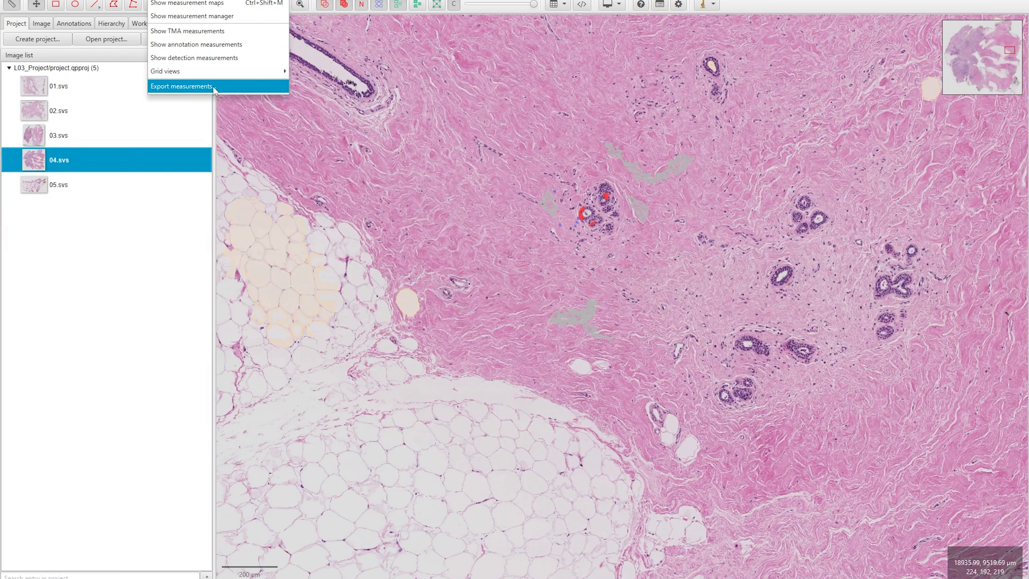
Set the export to Detections for all five images with Comma (.csv) separator
left_click(214, 86)
left_click(477, 329)
left_click(477, 370)
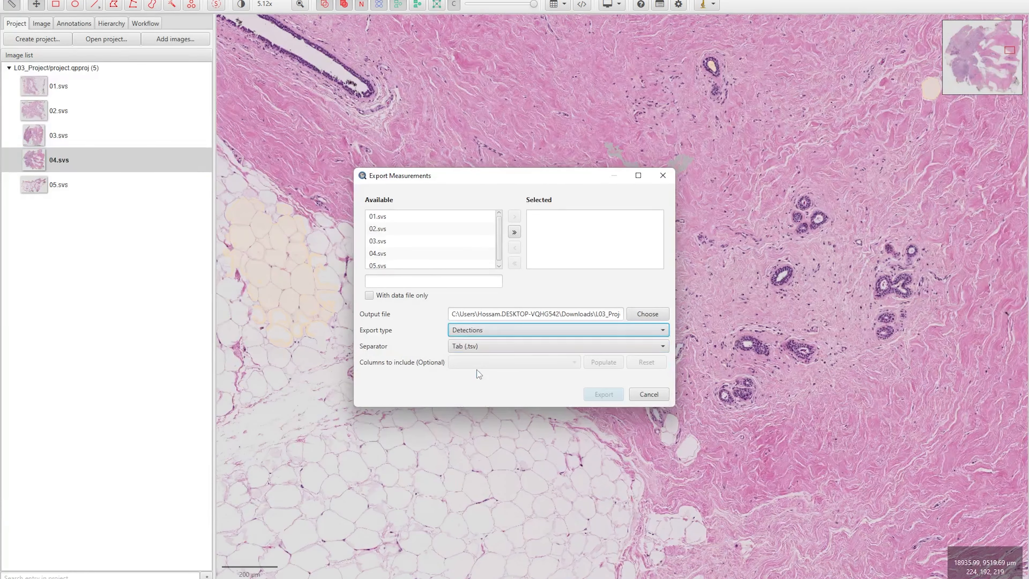
left_click(514, 232)
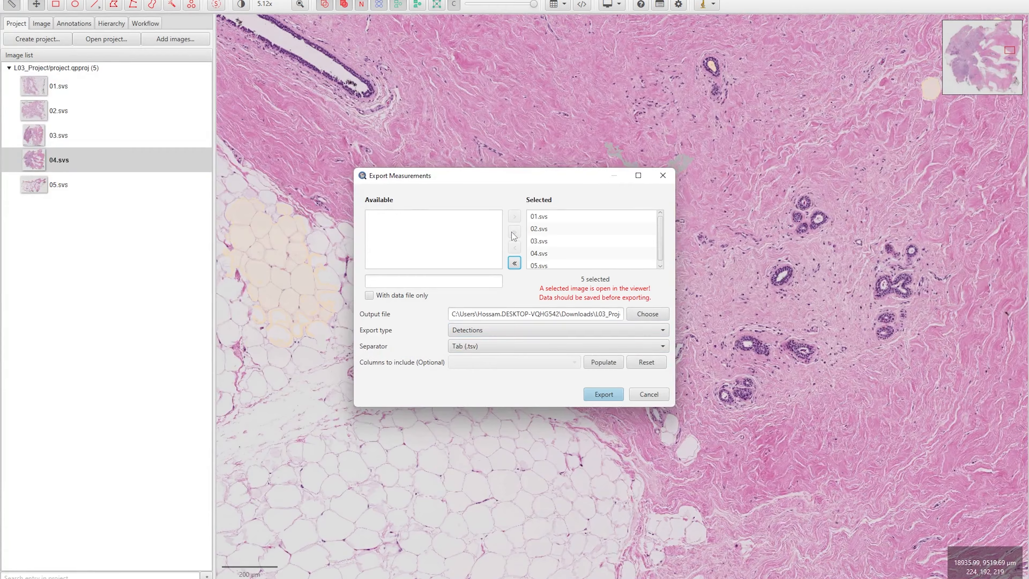
left_click(487, 346)
left_click(472, 374)
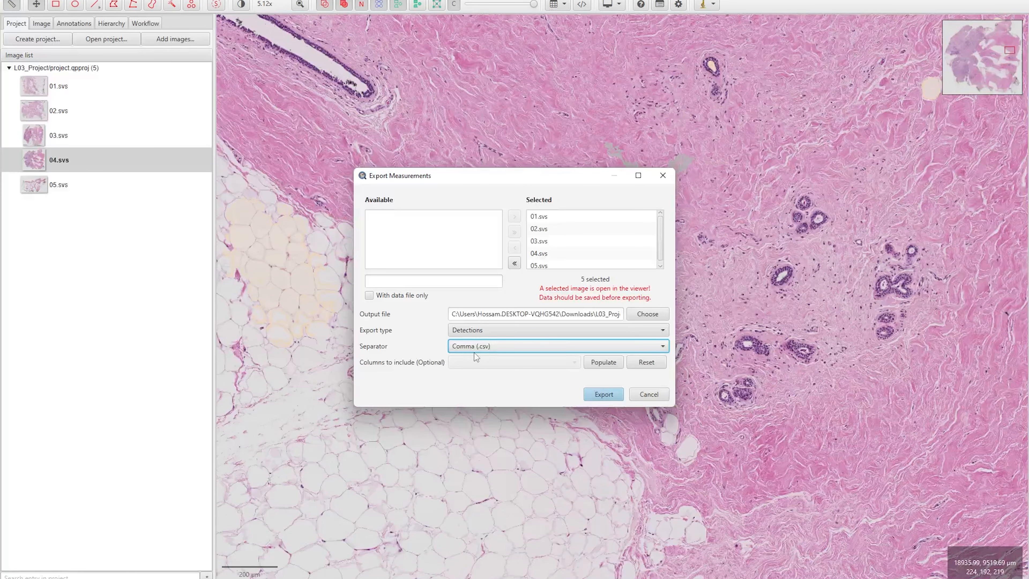
Rename the output file to measurements2.csv and run the export
left_click(584, 315)
mouse_move(585, 315)
left_mouse_down()
mouse_move(596, 315)
mouse_move(579, 315)
left_mouse_up()
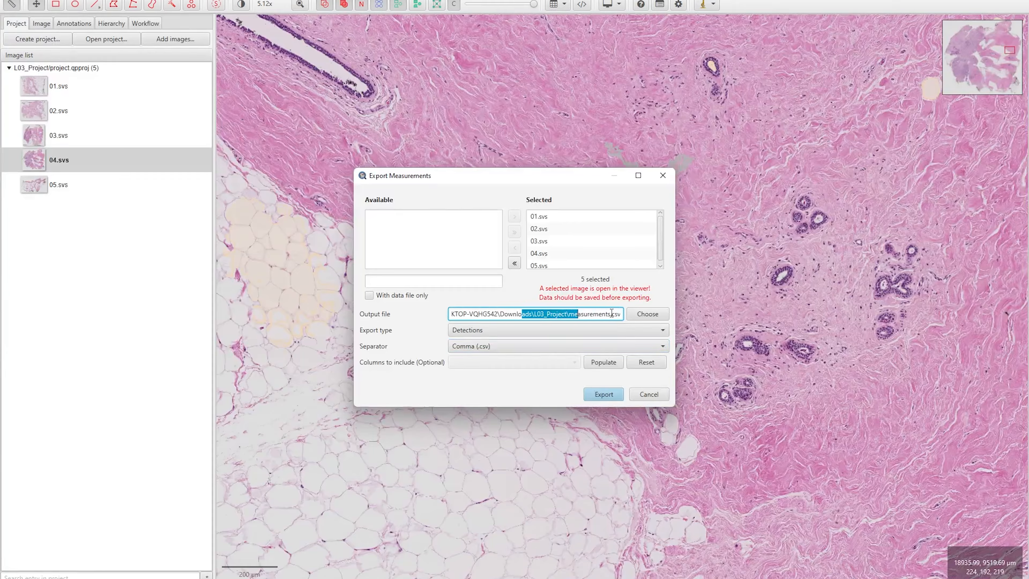
left_click(581, 315)
type("2")
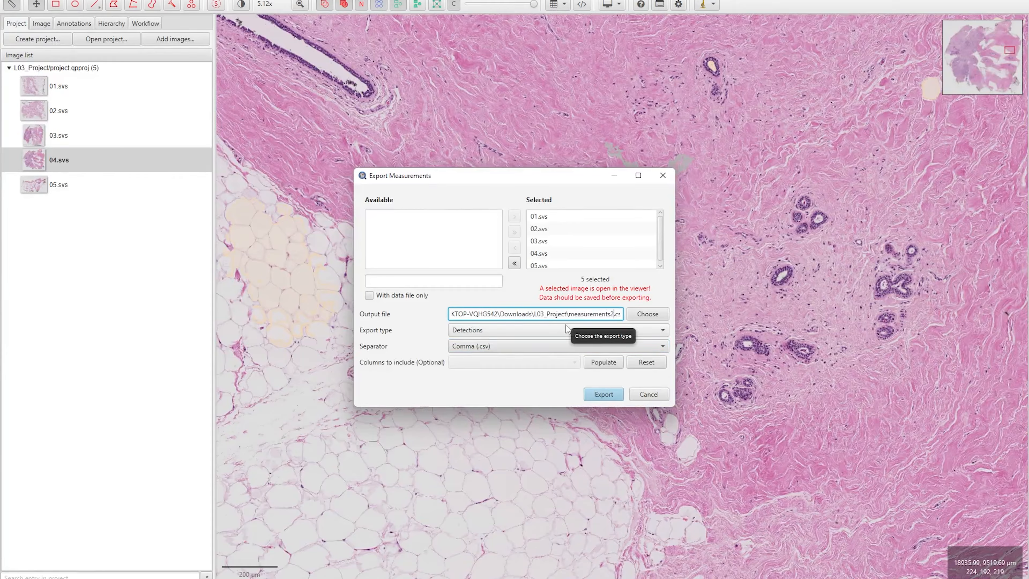
left_click(604, 395)
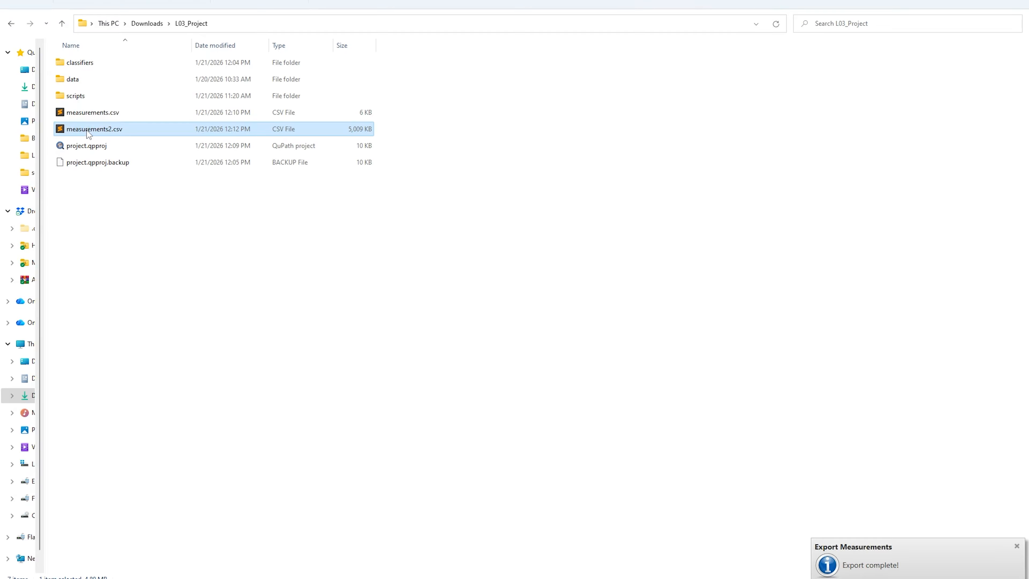
Open measurements2.csv in Microsoft Excel
right_click(88, 130)
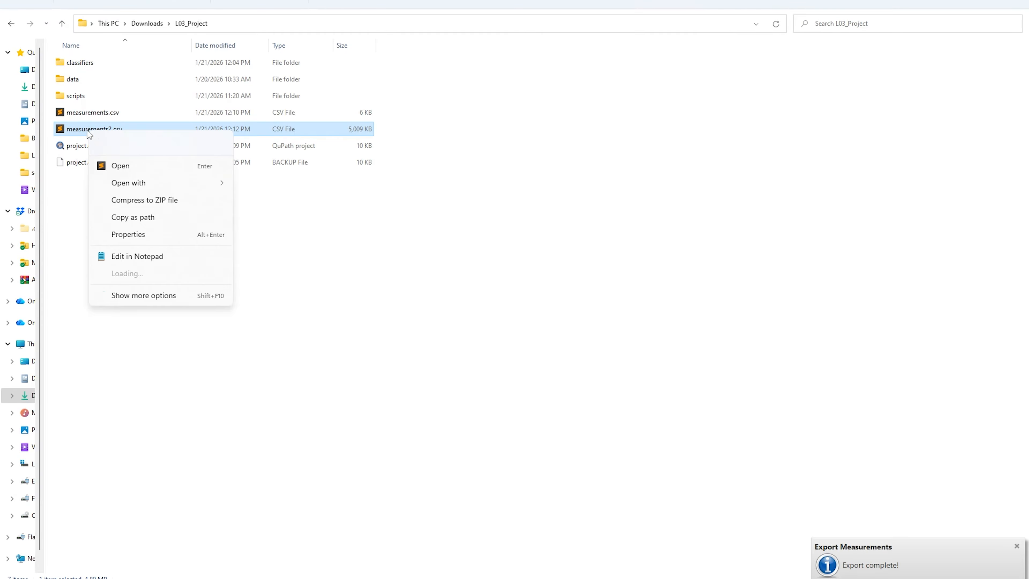
mouse_move(182, 183)
left_click(259, 184)
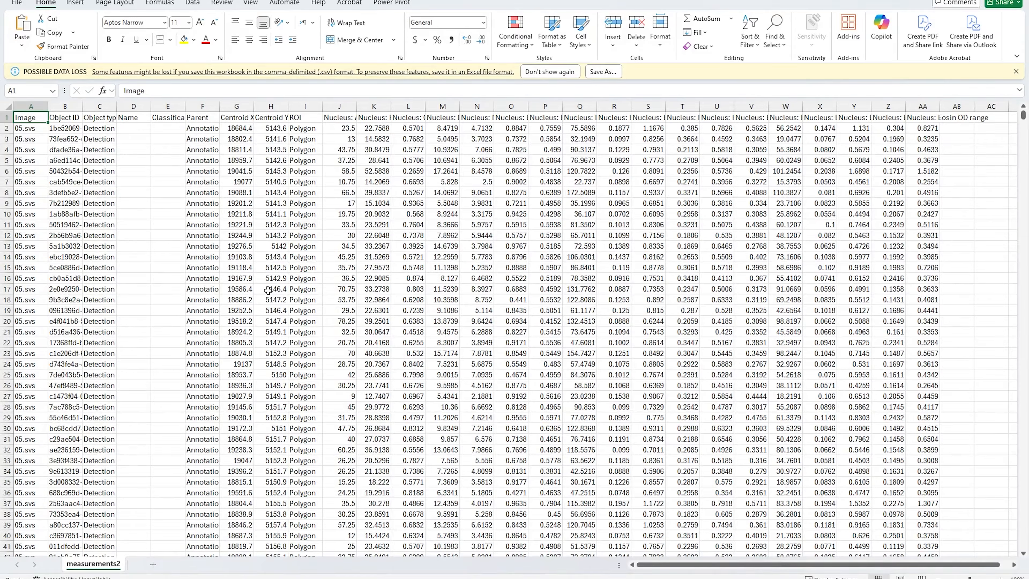
Review the nucleus column headings, including Hematoxylin OD range, Eccentricity, Circularity and Area
left_click(705, 118)
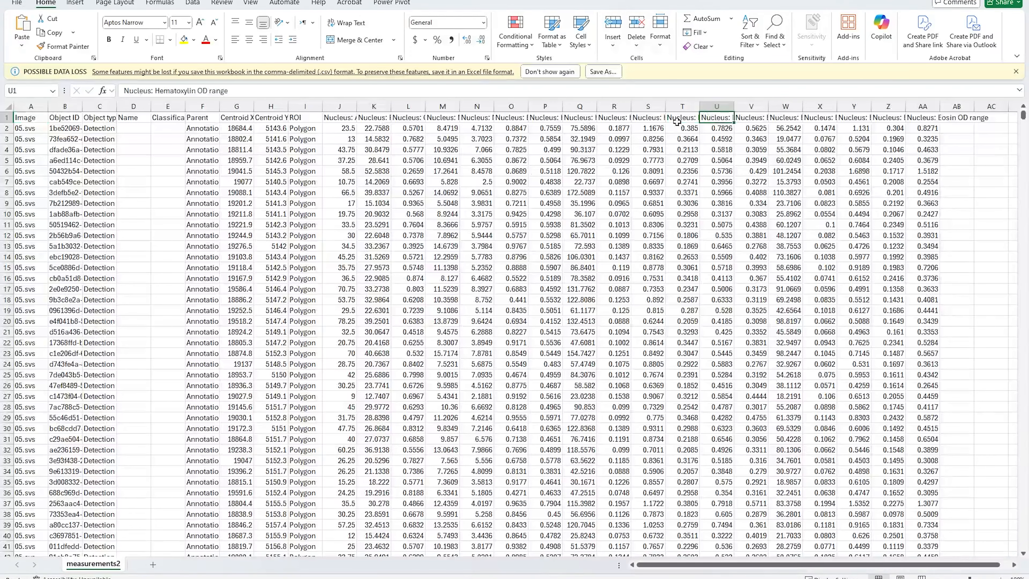
left_click(627, 118)
left_click(504, 119)
left_click(485, 118)
left_click(402, 118)
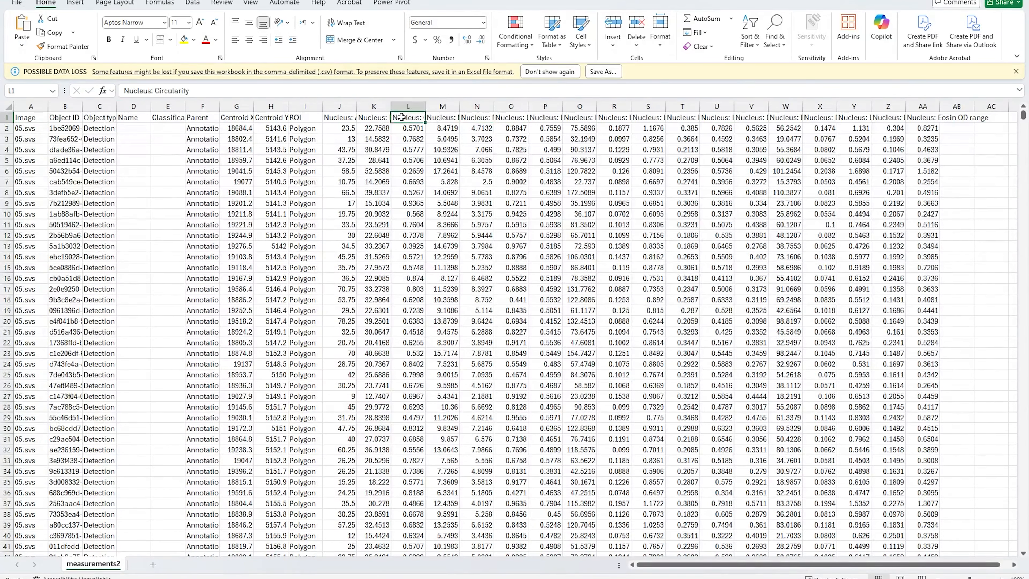
left_click(338, 118)
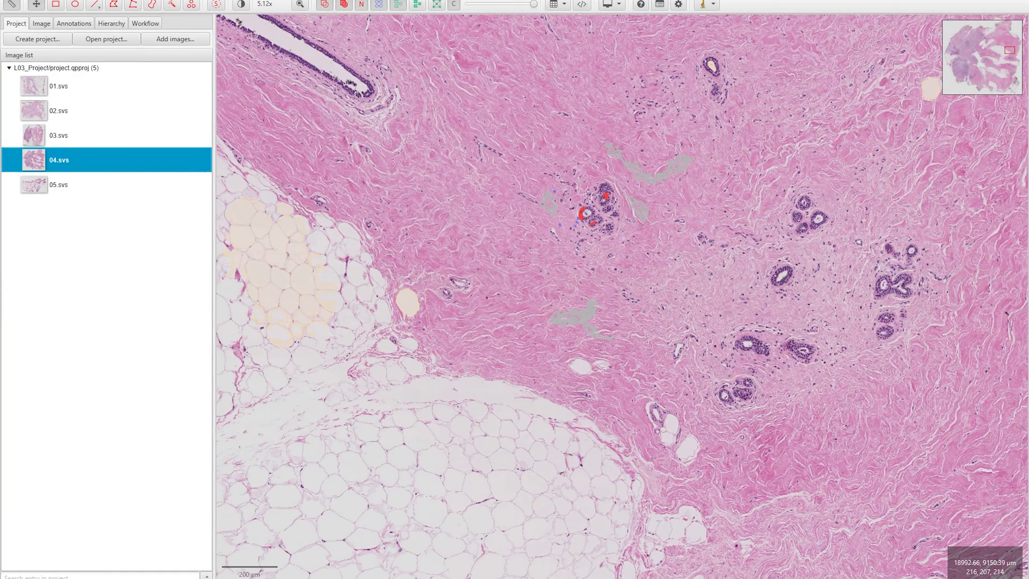
Start a GeoJSON export of all objects from 04.svs
left_click(9, 0)
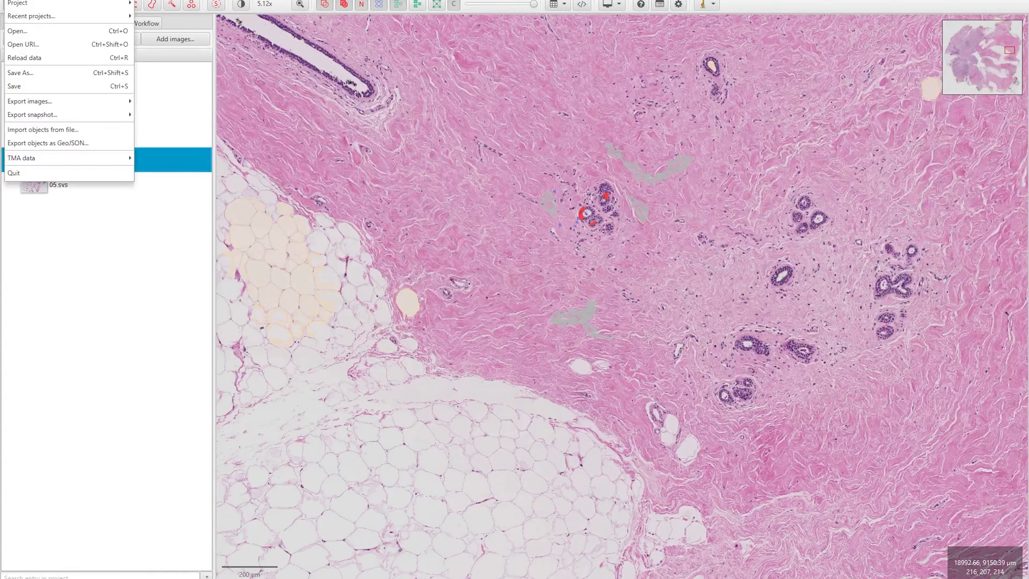
left_click(47, 144)
left_click(519, 255)
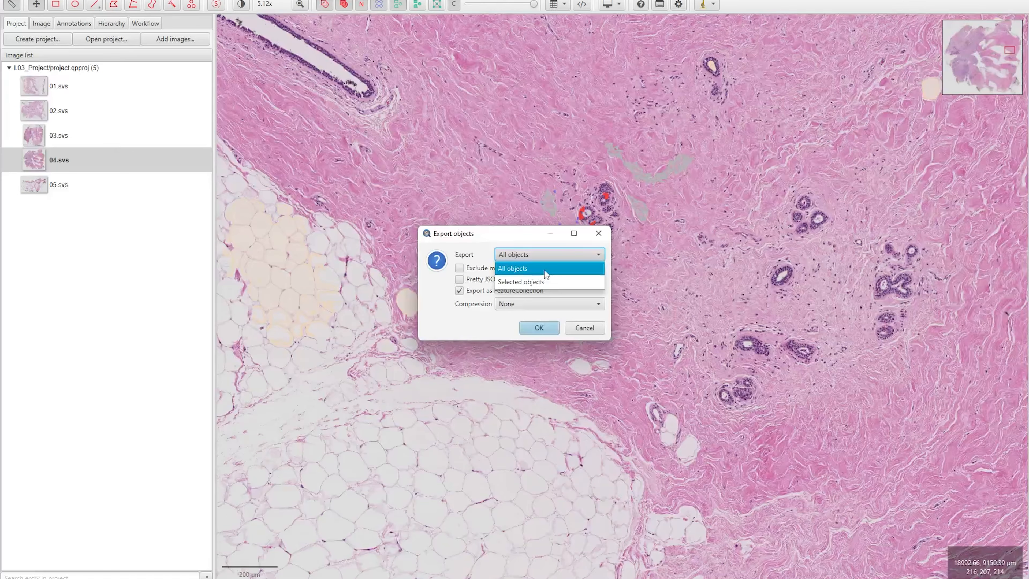
left_click(533, 256)
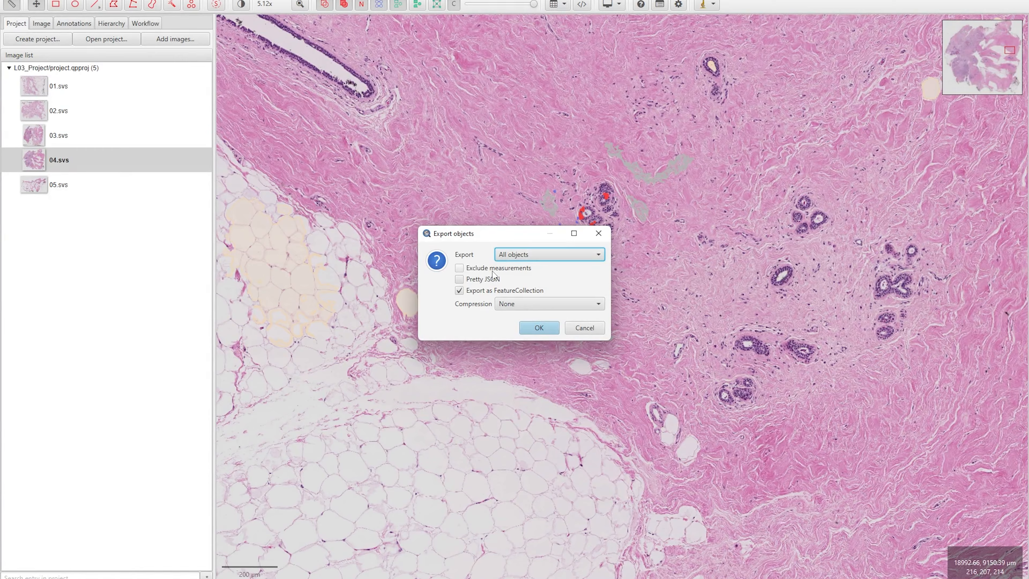
Keep it uncompressed with Pretty JSON, saving as 04.geojson over the existing file
left_click(508, 305)
left_click(509, 305)
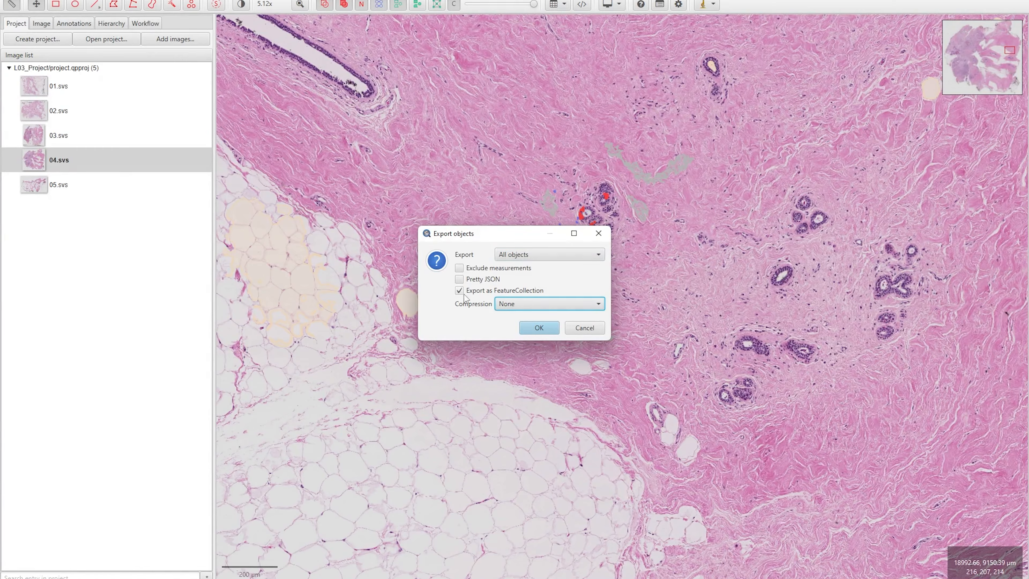
left_click(460, 280)
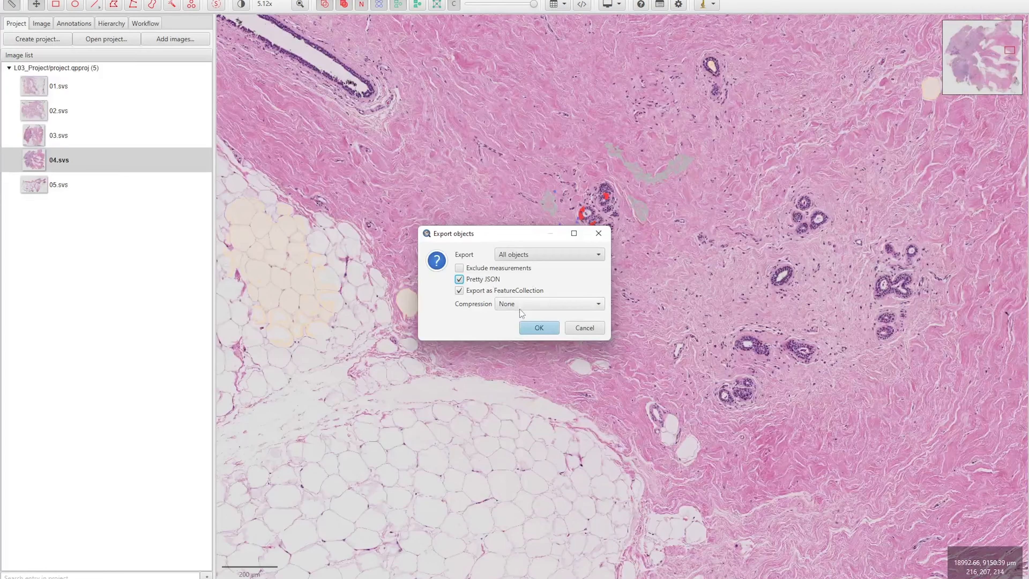
left_click(529, 329)
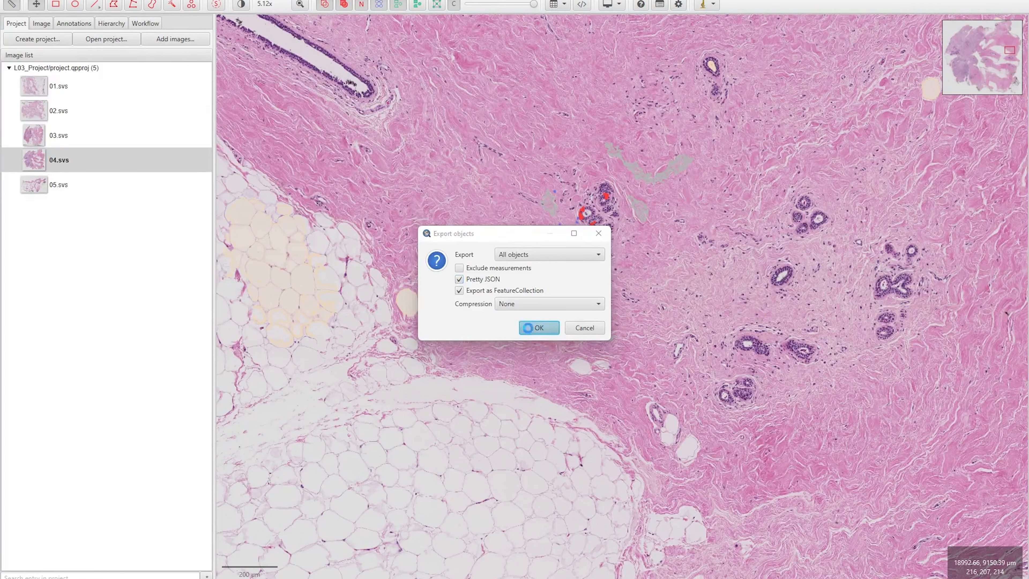
left_click(424, 283)
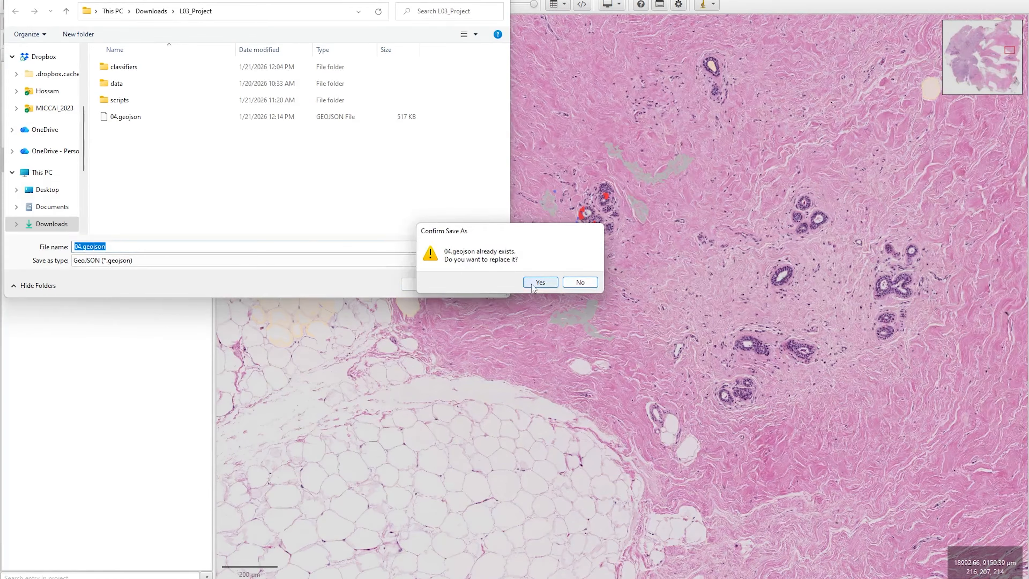
left_click(540, 284)
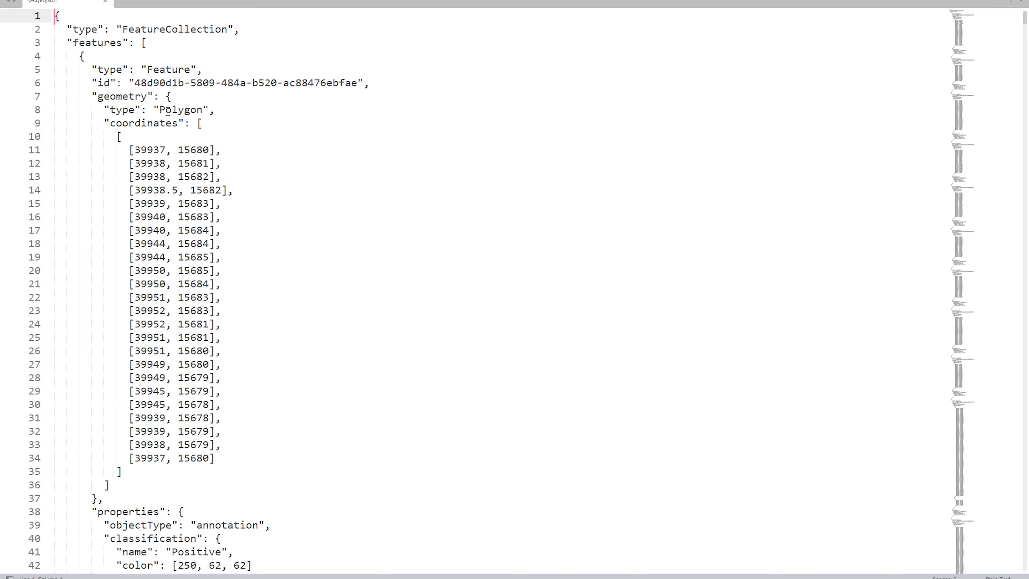
Select the first polygon's coordinate lines 20–35, then scroll to the next Positive Feature
left_click_drag(129, 270, 136, 472)
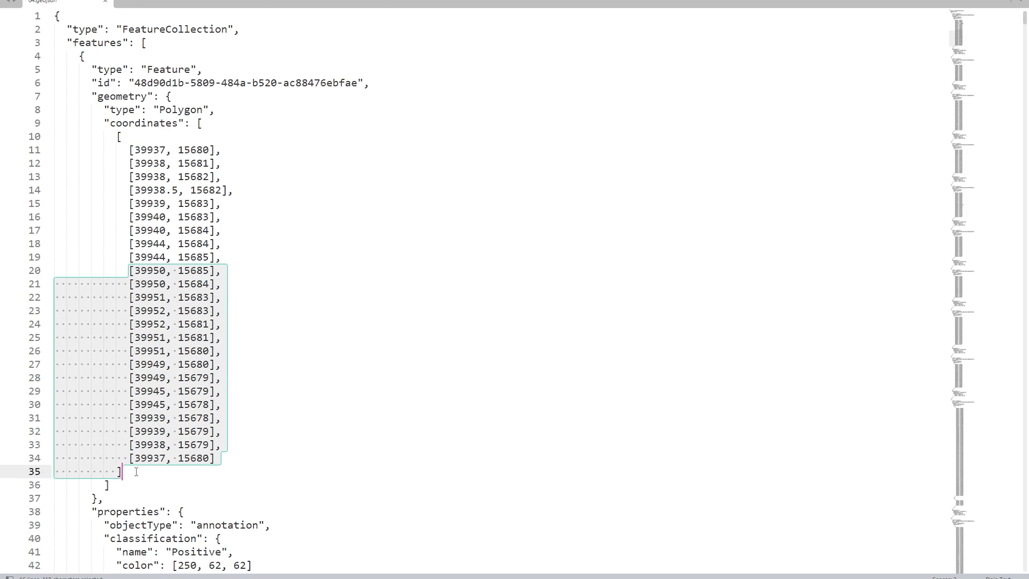
scroll(146, 462, "down", 5)
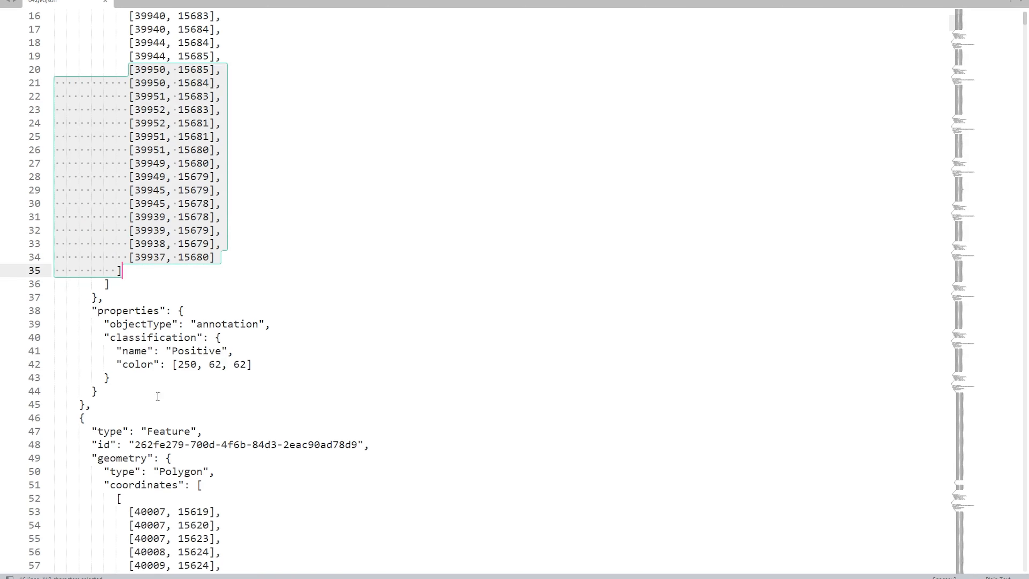
left_click(133, 414)
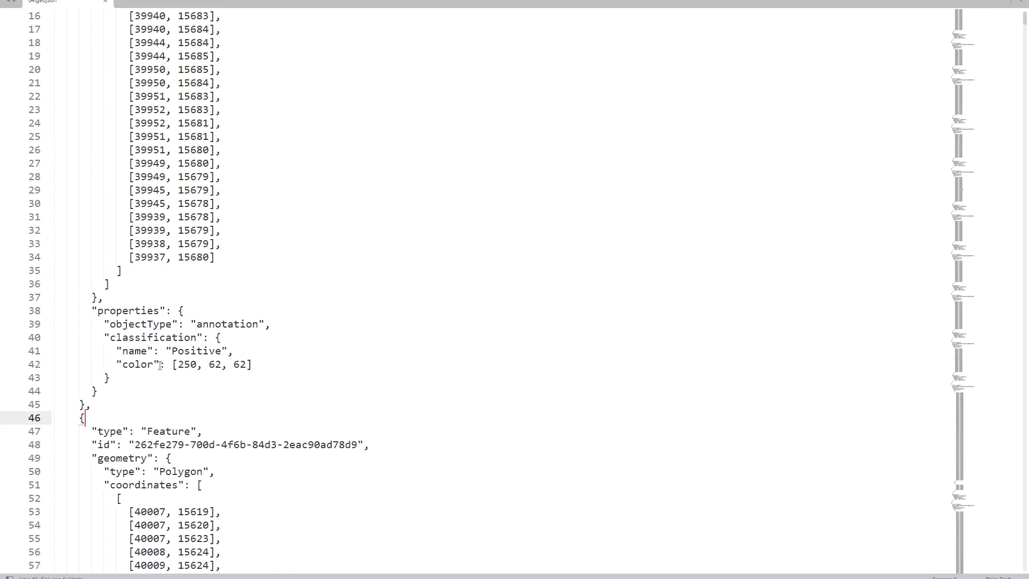
scroll(160, 365, "down", 4)
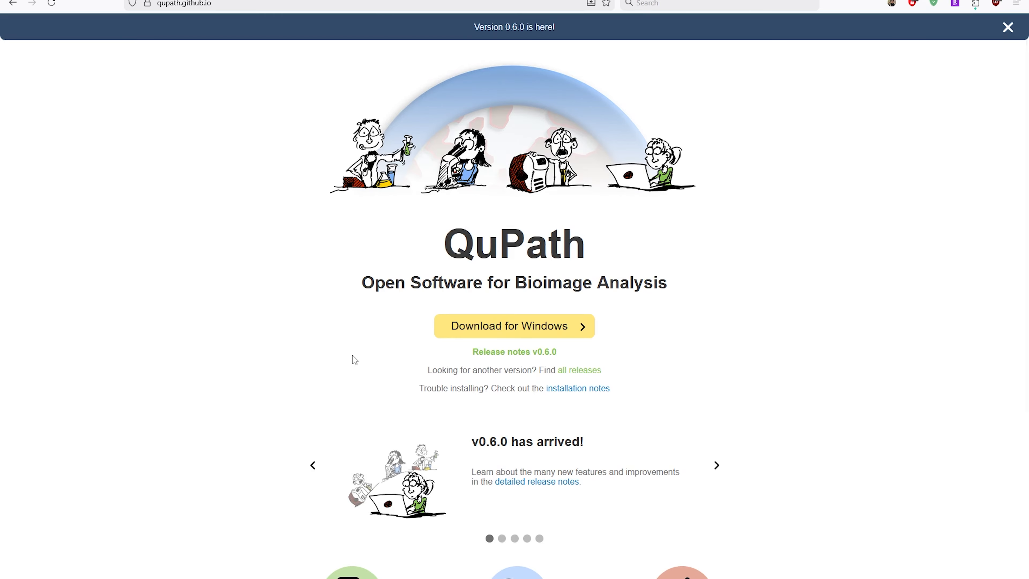
Go from the QuPath homepage through Docs to the documentation's Tutorials page
scroll(350, 312, "down", 1)
scroll(359, 294, "up", 1)
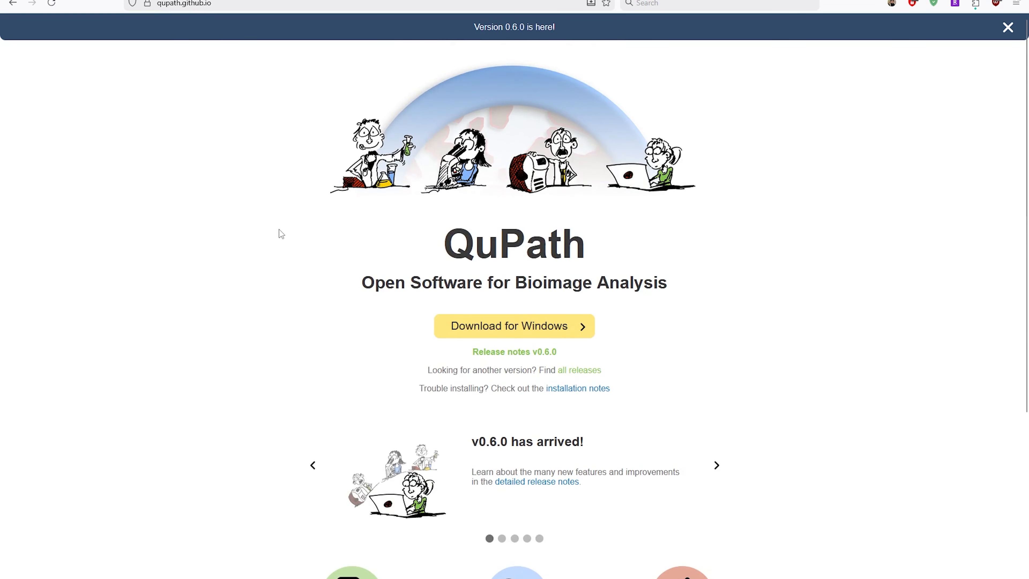
scroll(280, 229, "down", 5)
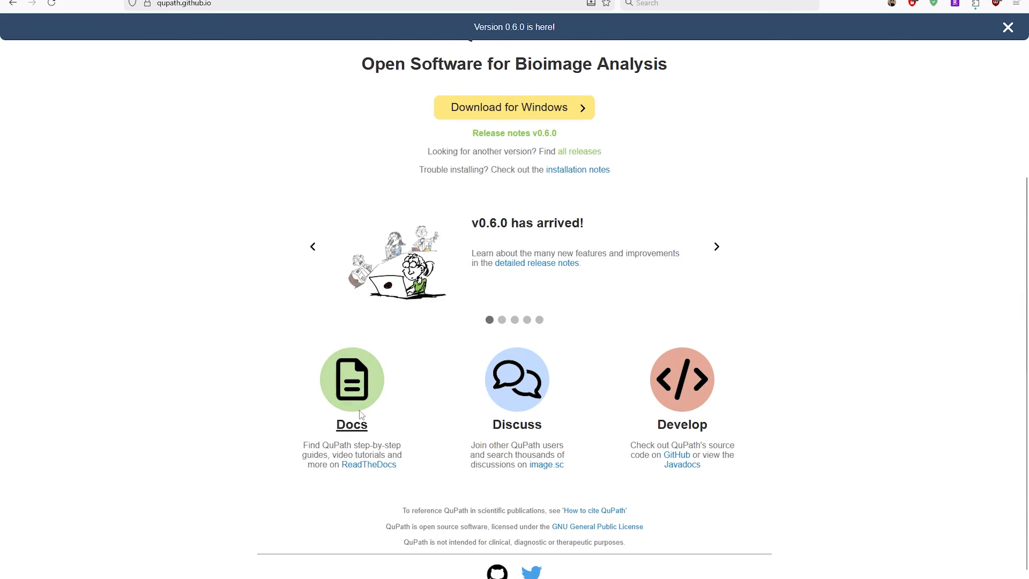
left_click(355, 386)
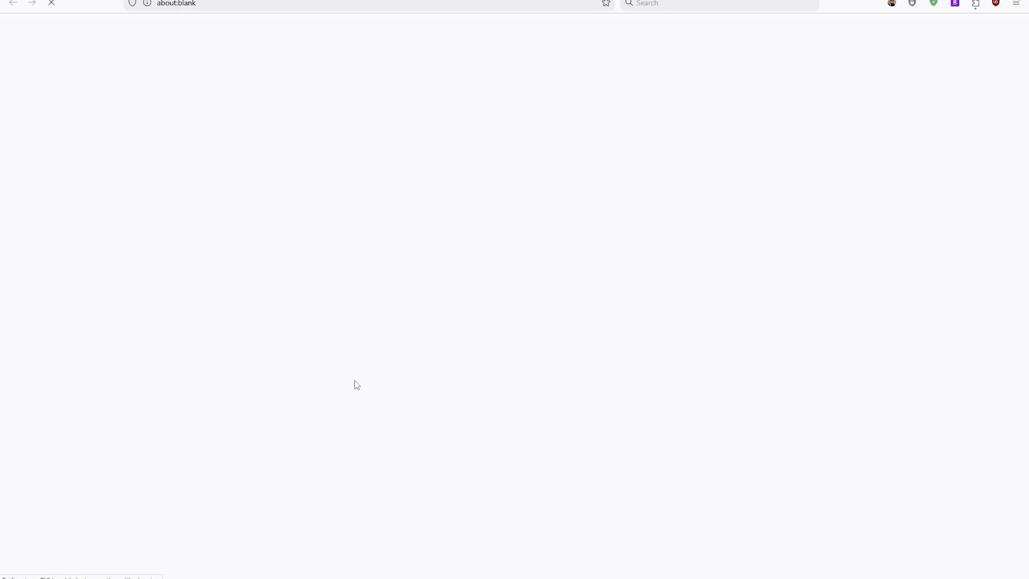
left_click(35, 220)
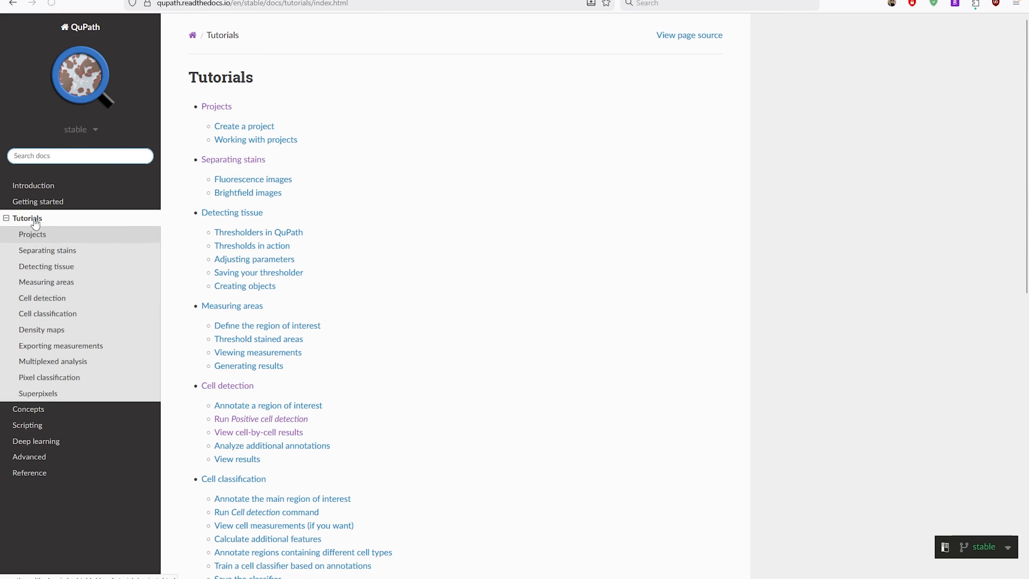